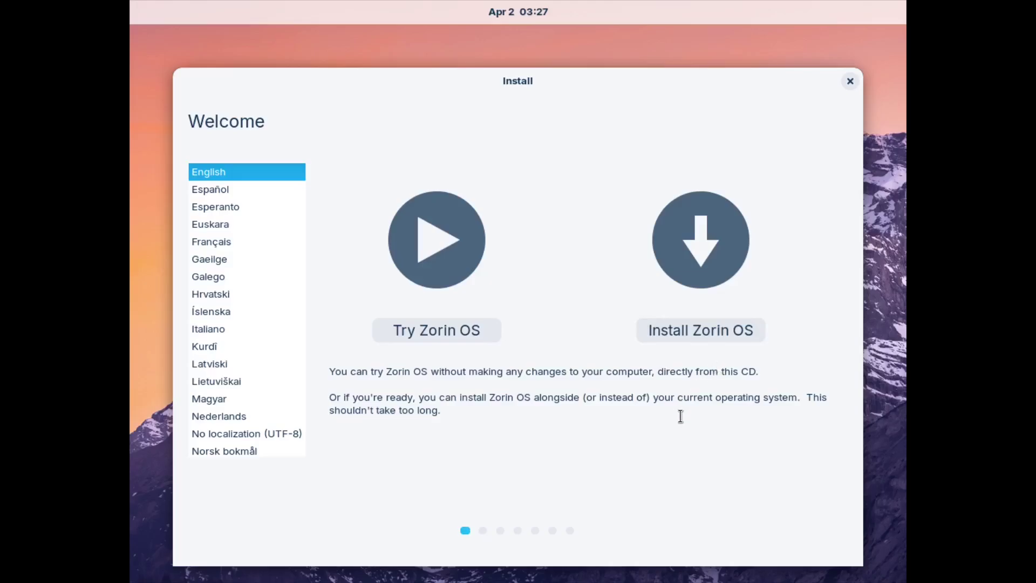
- Start the install with English (US) keyboard, third-party software included and census opted out
{"action": "left_click", "coordinate": [691, 332]}
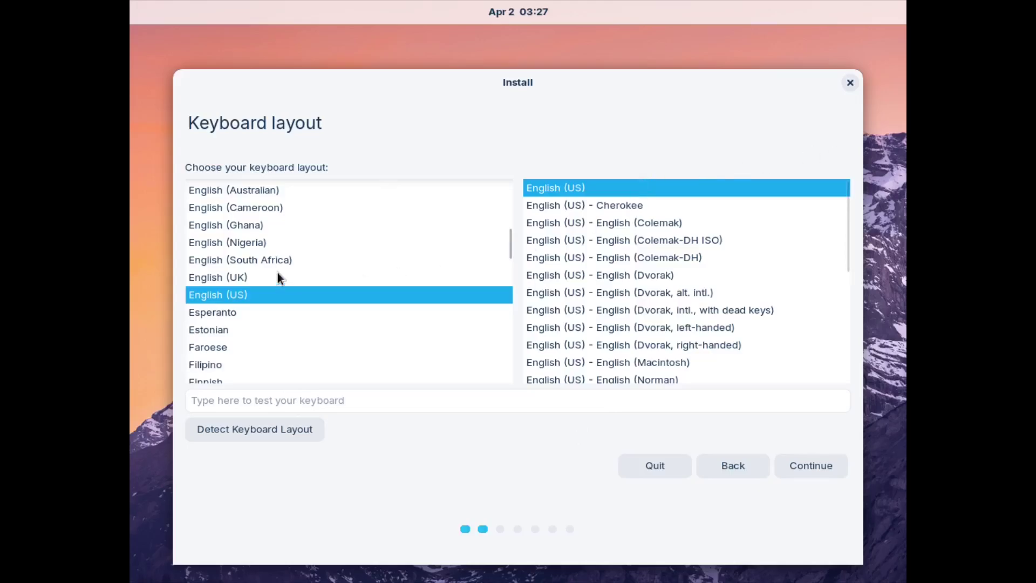
{"action": "left_click", "coordinate": [814, 468]}
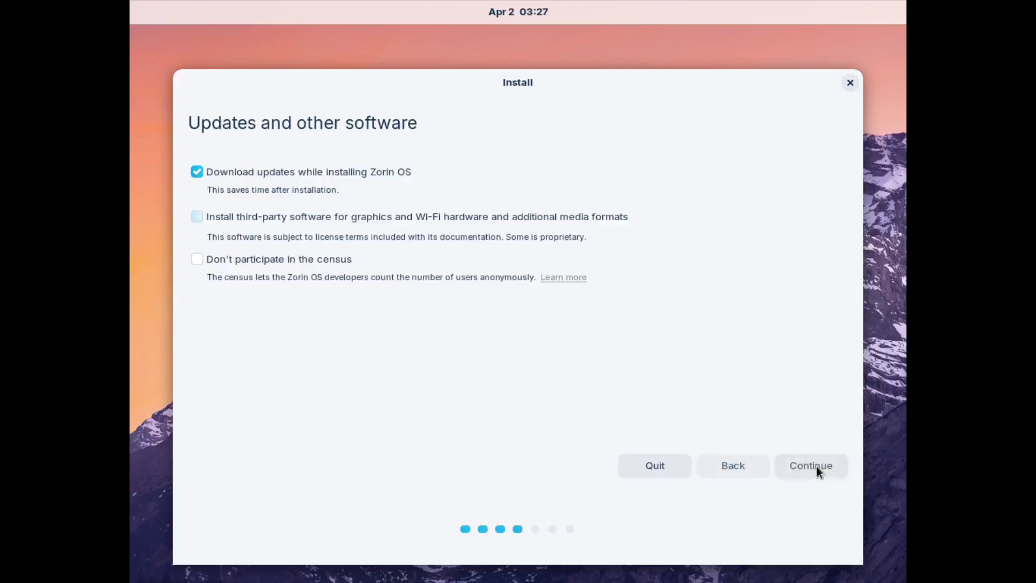
{"action": "left_click", "coordinate": [197, 216]}
{"action": "left_click", "coordinate": [247, 256]}
{"action": "left_click_drag", "start_coordinate": [211, 277], "coordinate": [353, 326]}
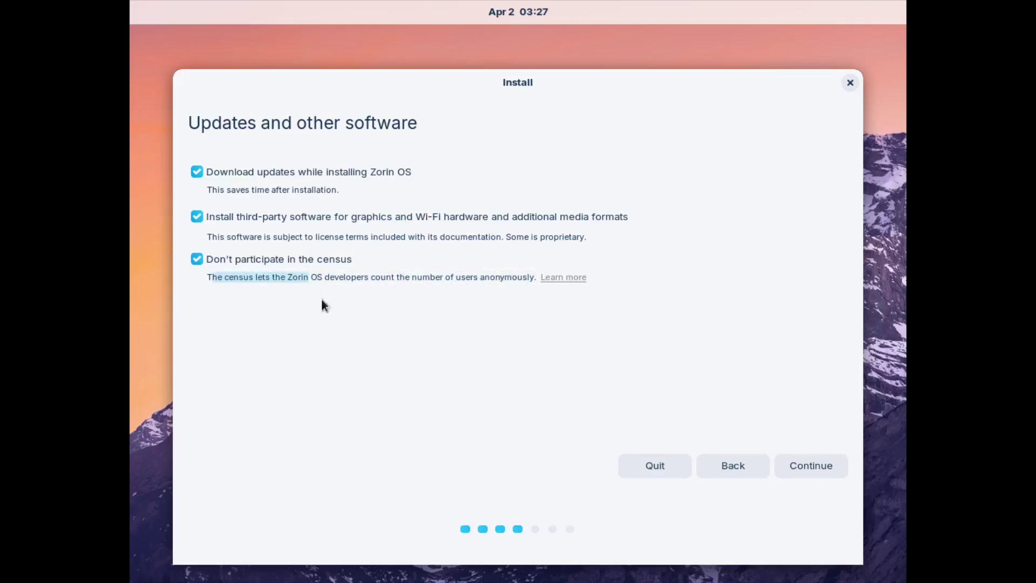
{"action": "left_click", "coordinate": [302, 279]}
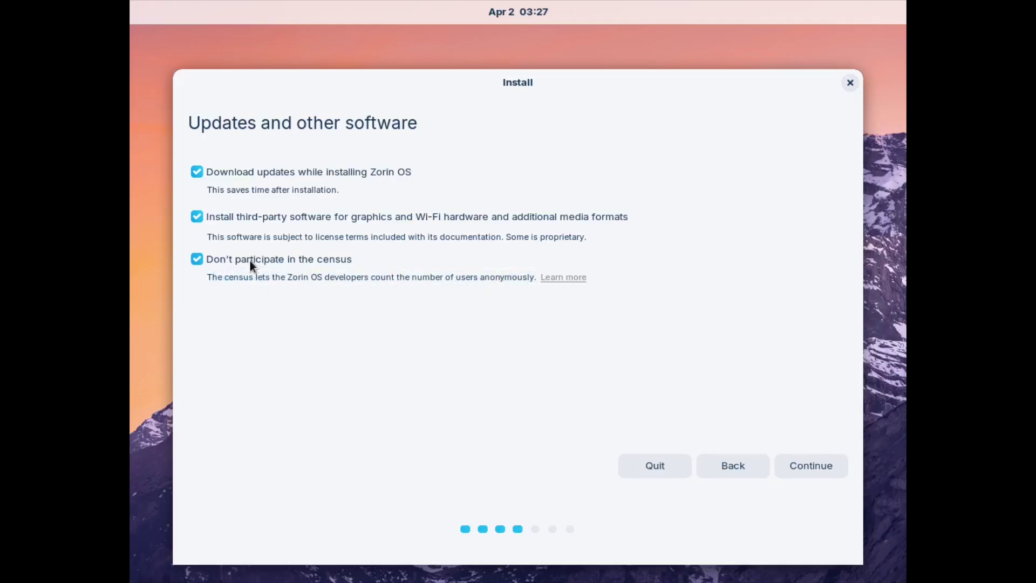
{"action": "left_click", "coordinate": [820, 466]}
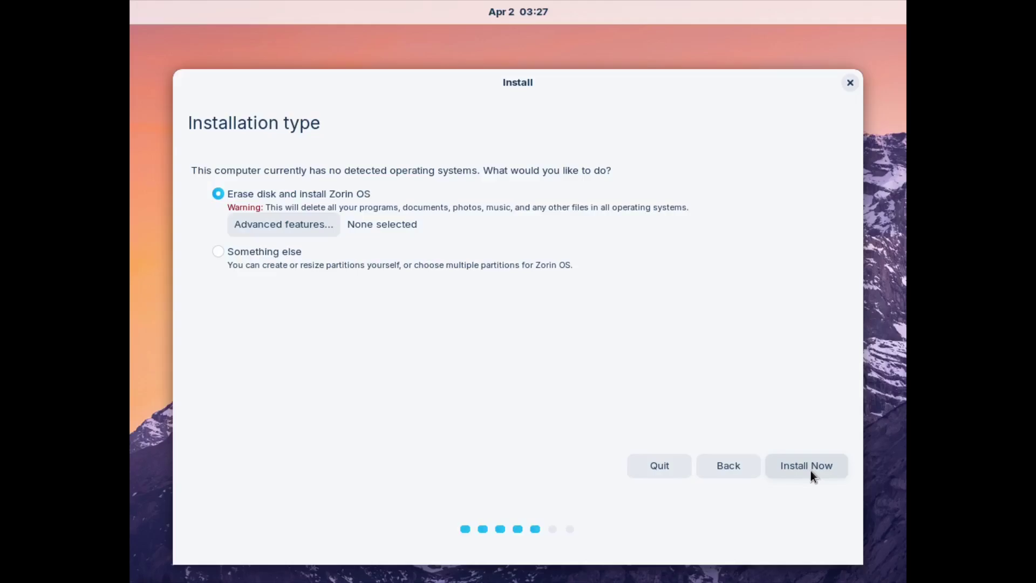
- Try manual partitioning with a new partition table on /dev/vda, then cancel back to installation type
{"action": "left_click", "coordinate": [215, 257]}
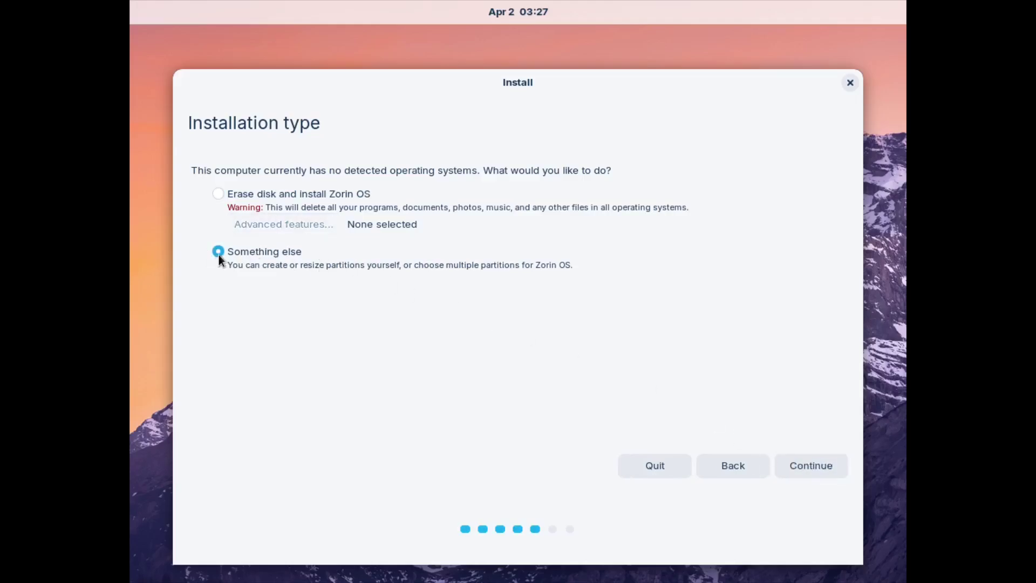
{"action": "left_click", "coordinate": [228, 195]}
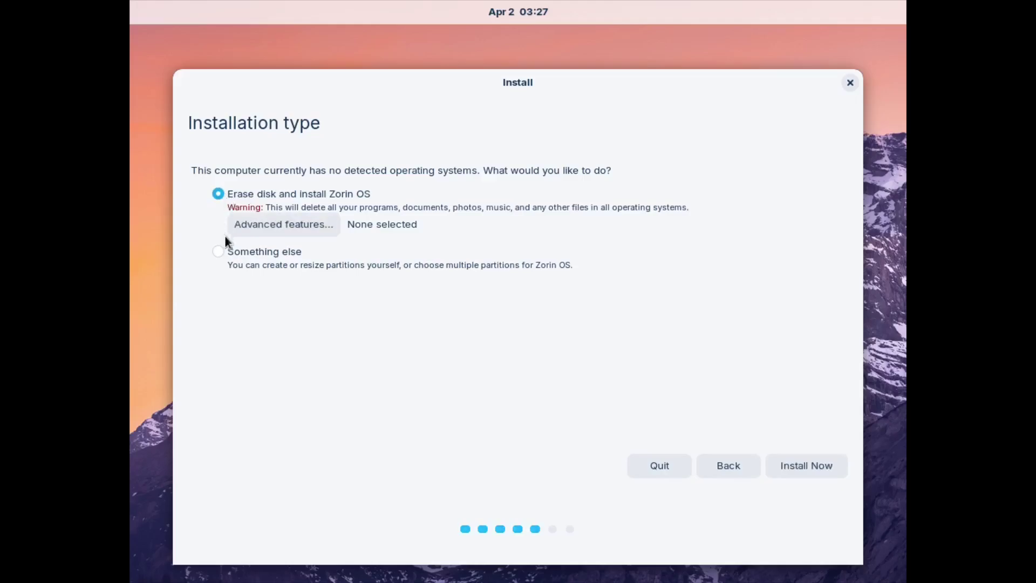
{"action": "left_click", "coordinate": [218, 251]}
{"action": "left_click", "coordinate": [815, 469]}
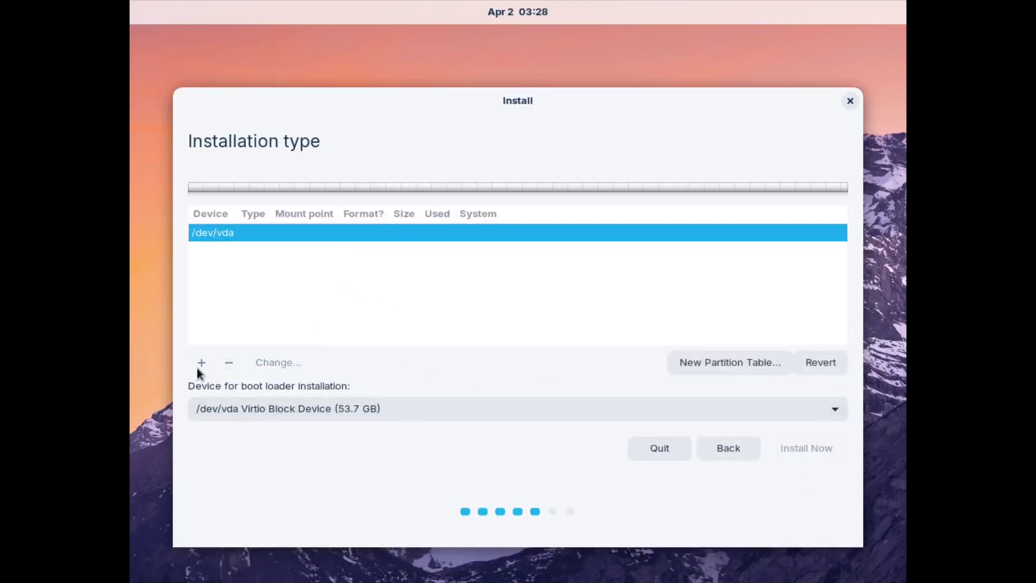
{"action": "left_click", "coordinate": [735, 362]}
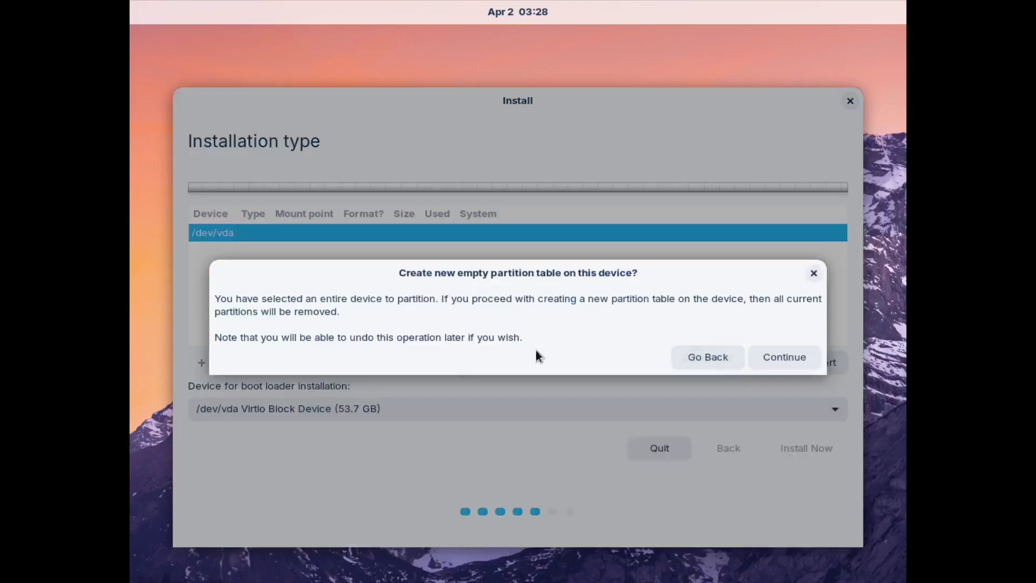
{"action": "left_click", "coordinate": [778, 357]}
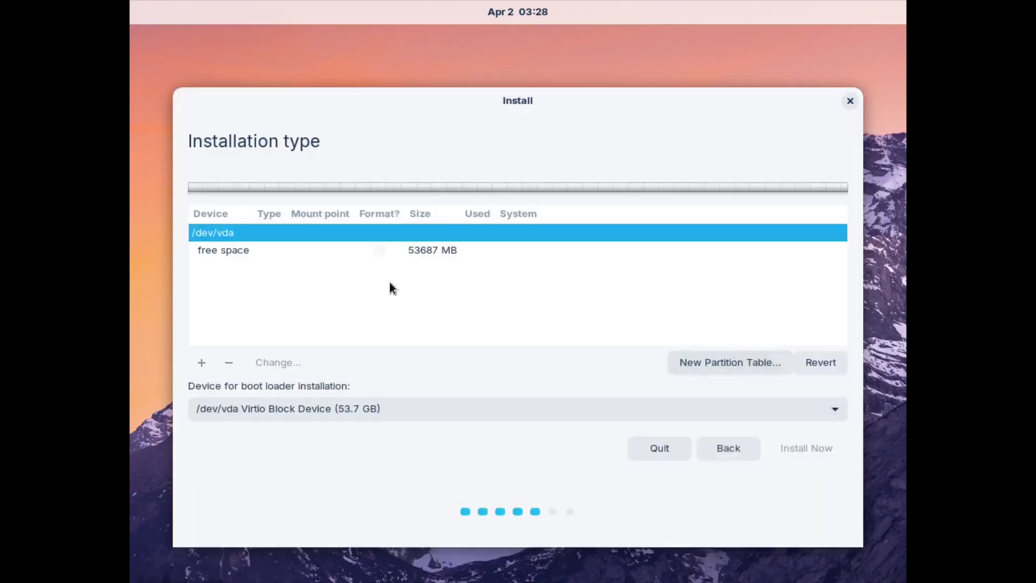
{"action": "left_click", "coordinate": [224, 252]}
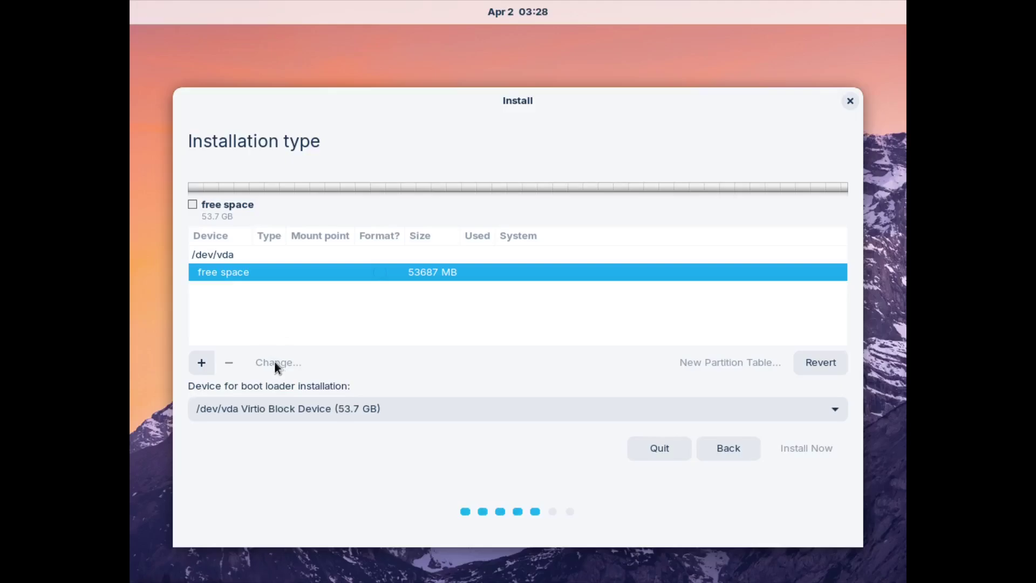
{"action": "left_click", "coordinate": [202, 362]}
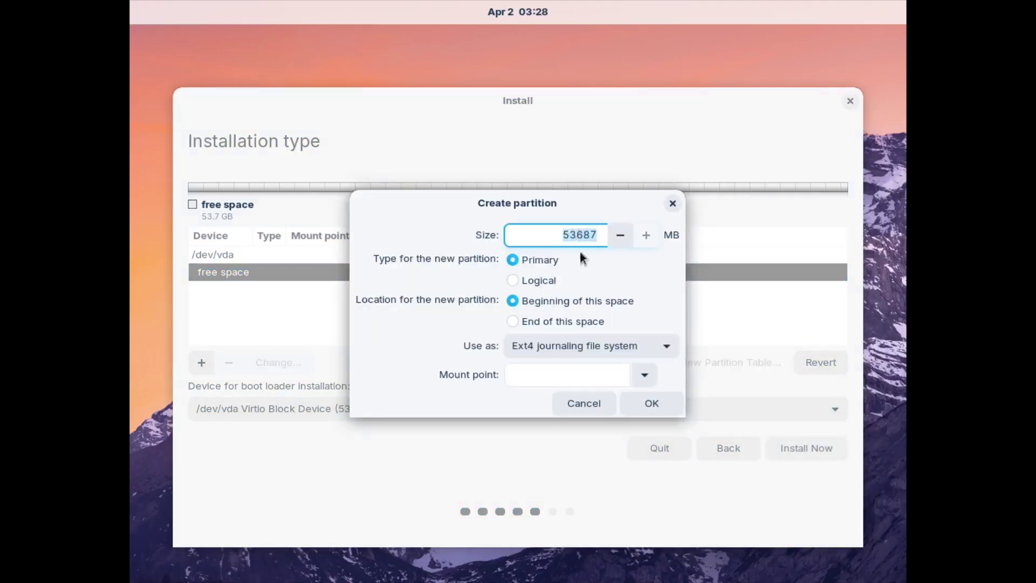
{"action": "left_click", "coordinate": [577, 405]}
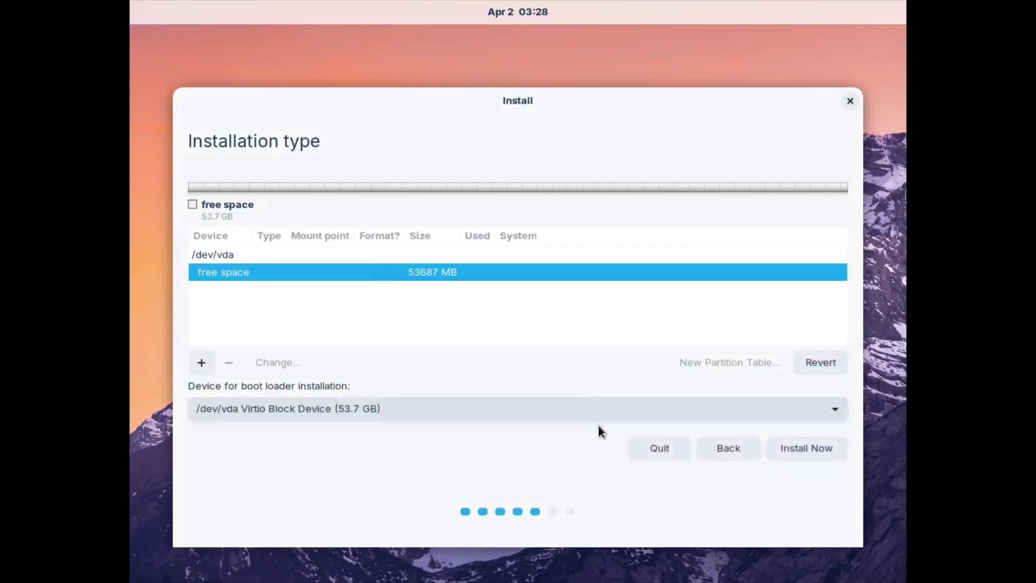
{"action": "left_click", "coordinate": [721, 449]}
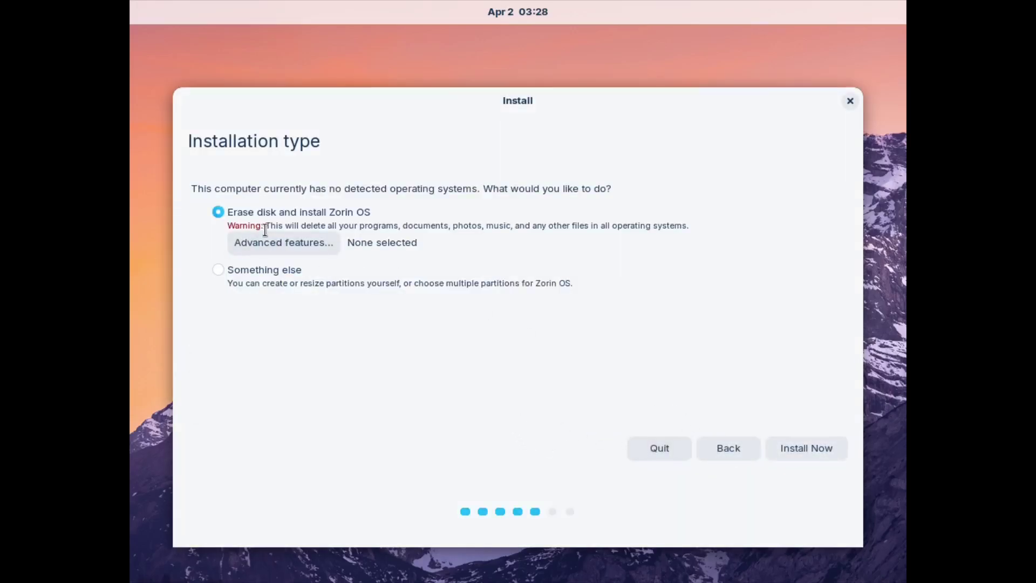
- Install onto the erased disk, confirm writing the changes, and accept the Chicago time zone
{"action": "left_click", "coordinate": [800, 448]}
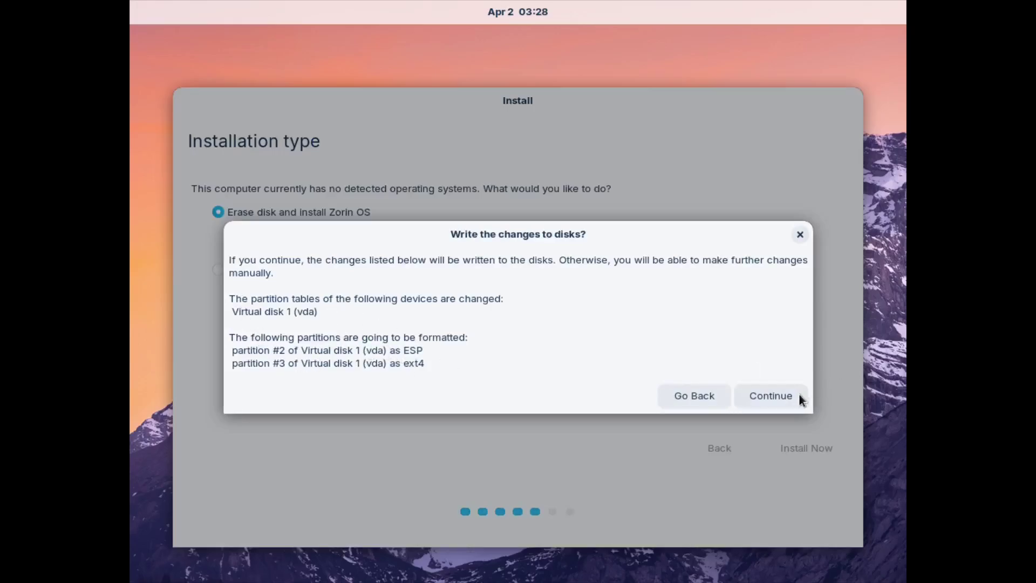
{"action": "left_click", "coordinate": [783, 397]}
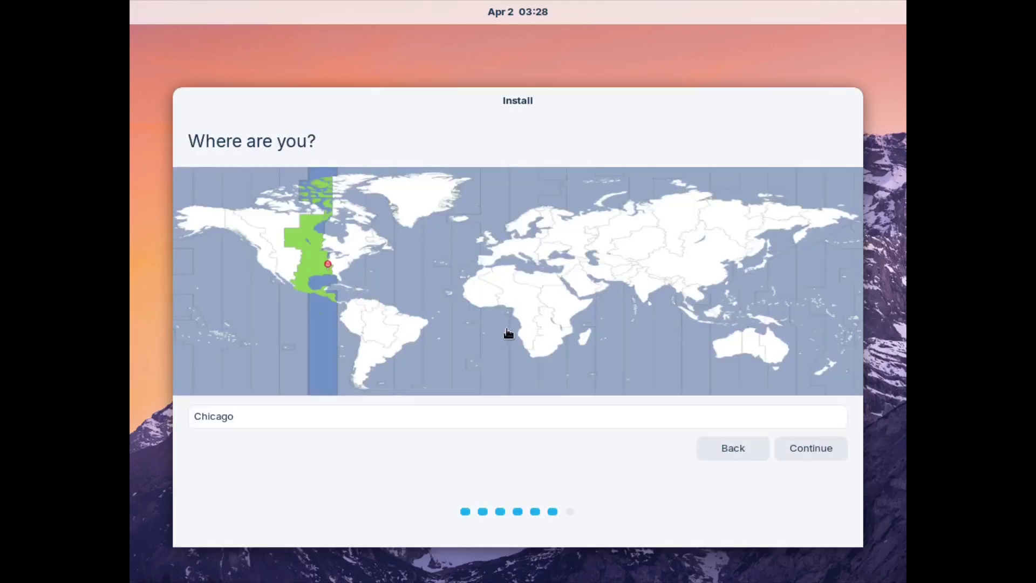
{"action": "left_click", "coordinate": [811, 451]}
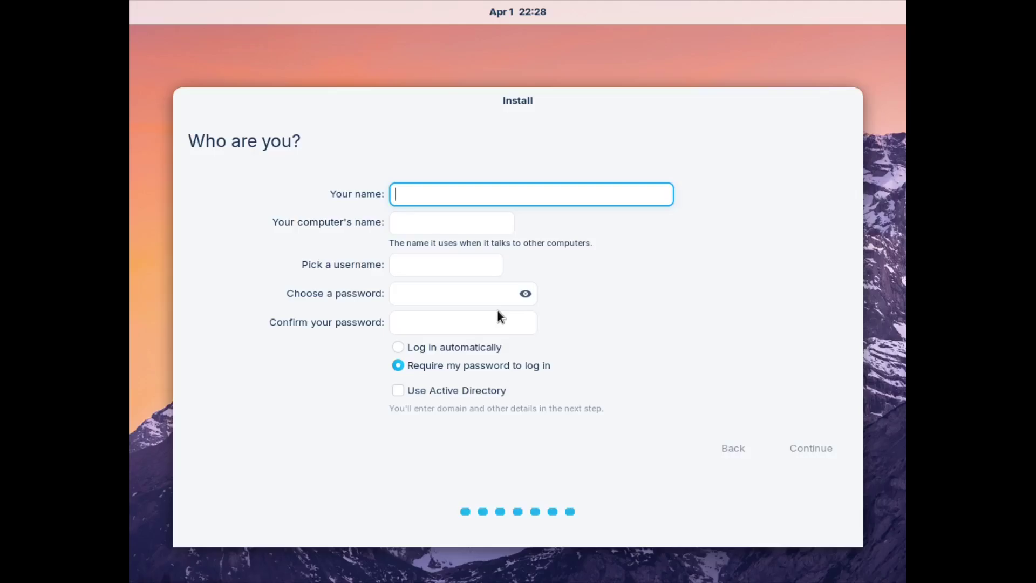
- Enter the user's name, set the computer name to zorin, and type a short account password
{"action": "type", "text": "x"}
{"action": "key", "text": "BackSpace"}
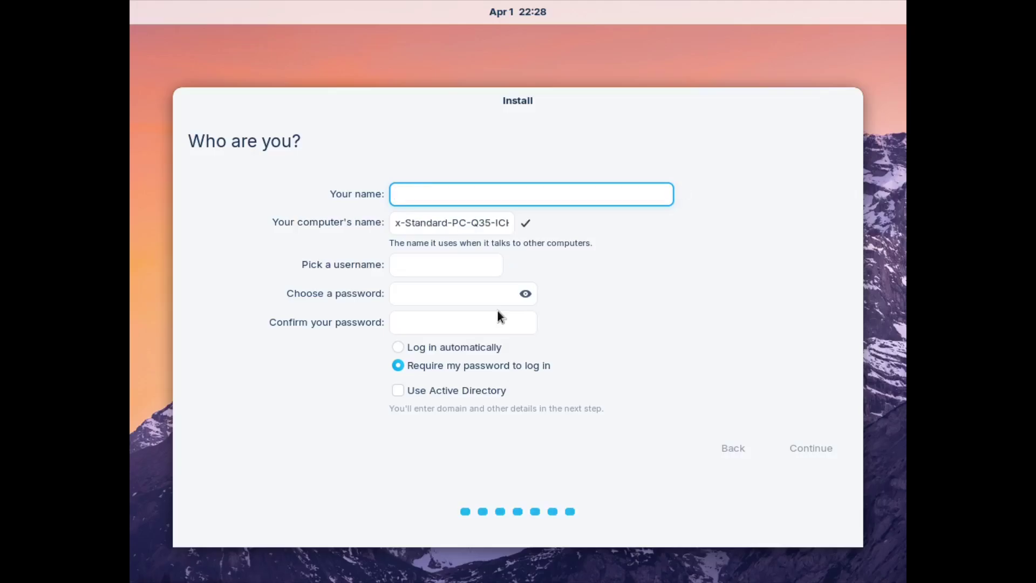
{"action": "type", "text": "colby"}
{"action": "key", "text": "Tab"}
{"action": "key", "text": "BackSpace"}
{"action": "type", "text": "to"}
{"action": "key", "text": "BackSpace"}
{"action": "key", "text": "BackSpace"}
{"action": "type", "text": "zorin"}
{"action": "key", "text": "Tab"}
{"action": "key", "text": "Tab"}
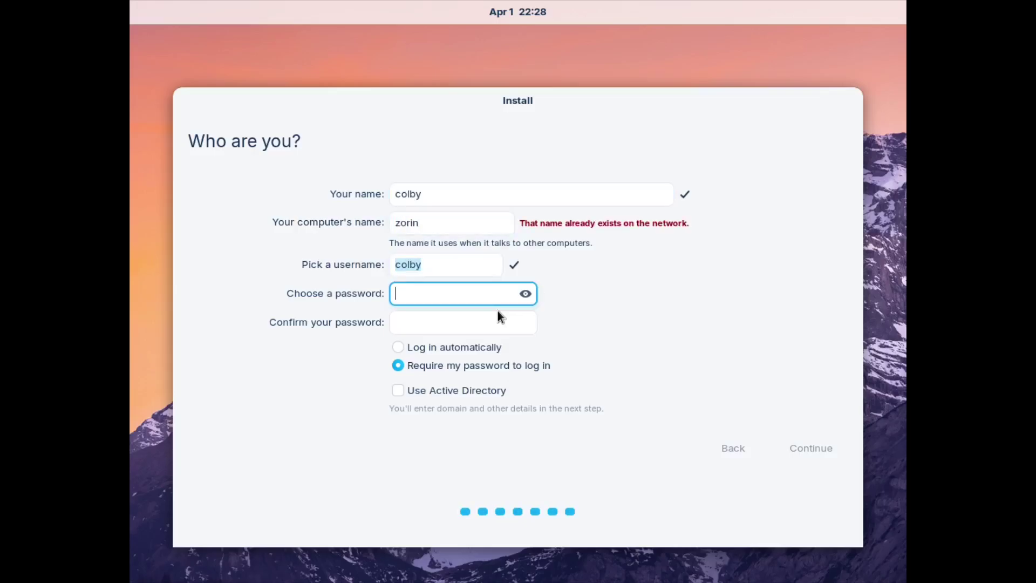
{"action": "type", "text": "123"}
{"action": "key", "text": "Tab"}
{"action": "type", "text": "123"}
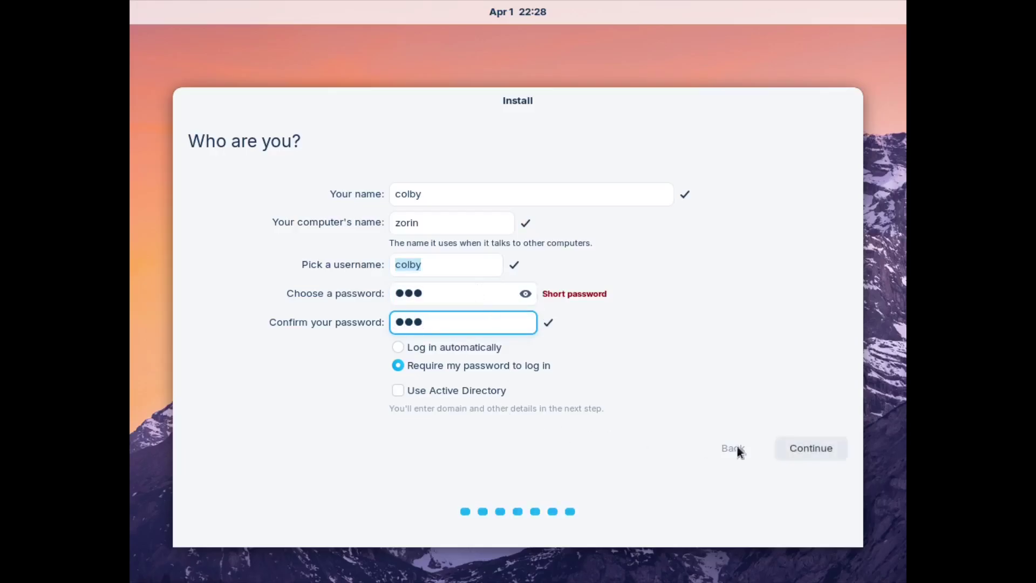
- Continue from the completed account form so the installer copies files and installs Zorin OS
{"action": "left_click", "coordinate": [799, 451]}
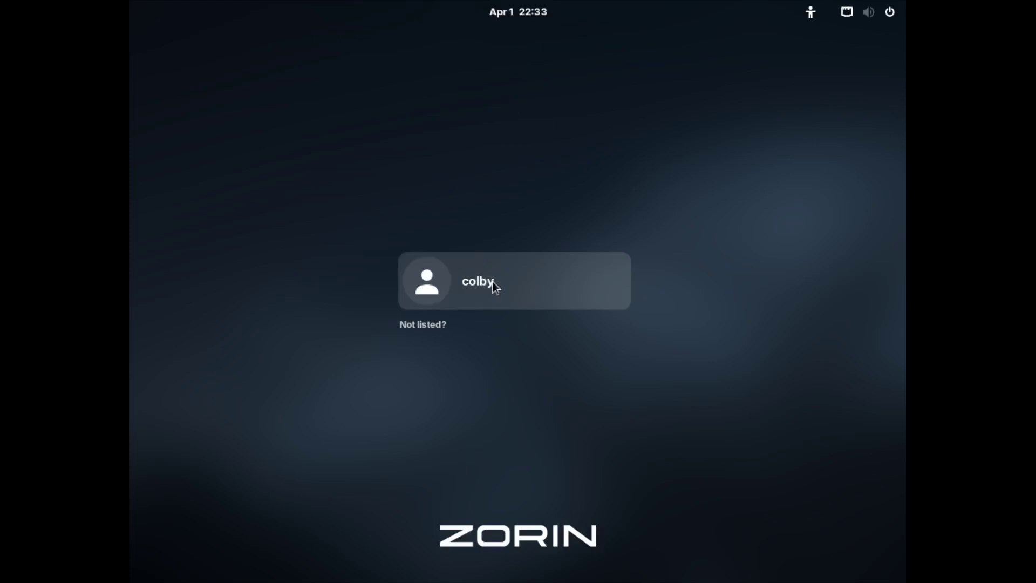
- Log in to the new account using the Zorin Desktop session and the account password
{"action": "left_click", "coordinate": [536, 290]}
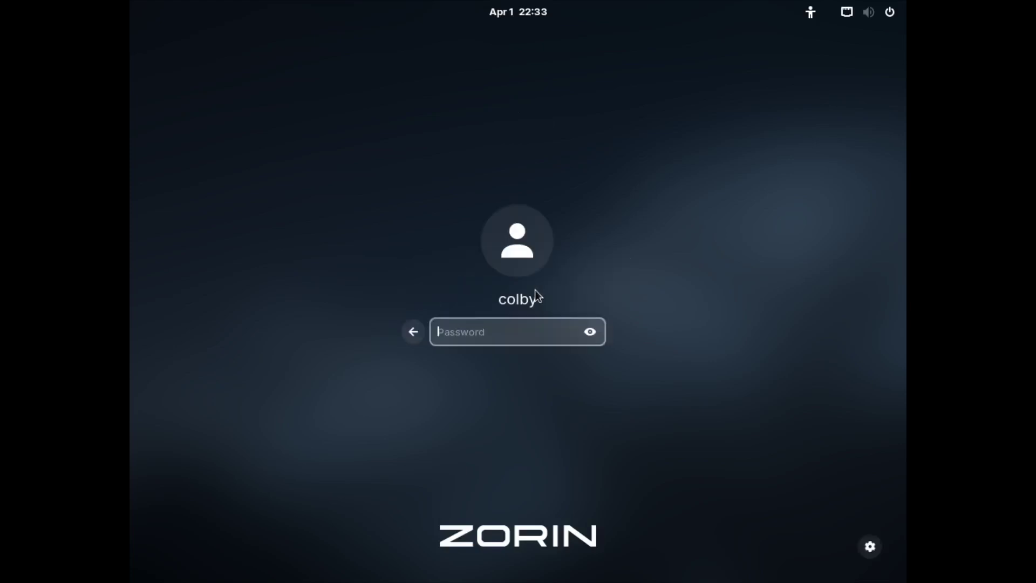
{"action": "left_click", "coordinate": [876, 545]}
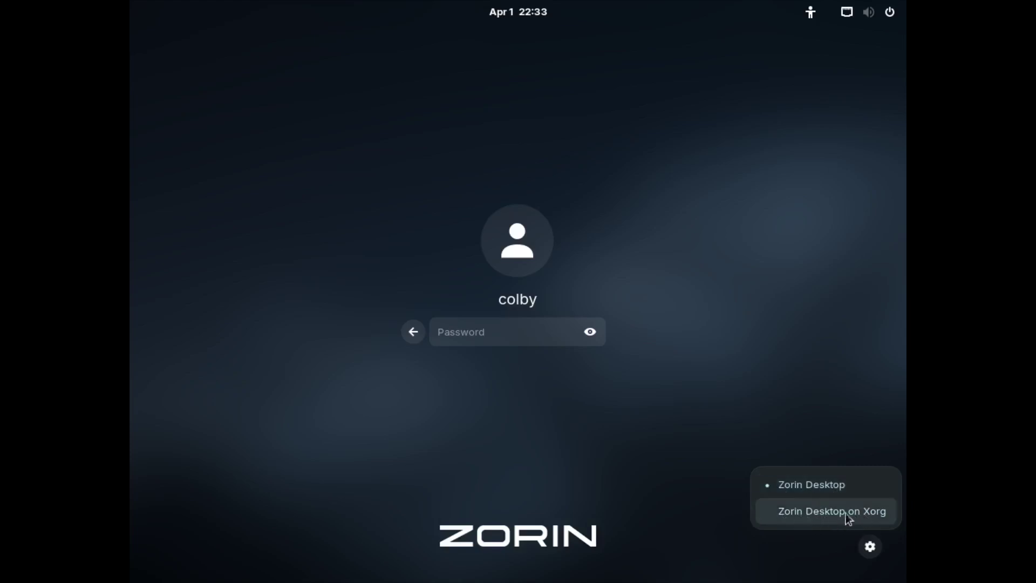
{"action": "left_click", "coordinate": [798, 476]}
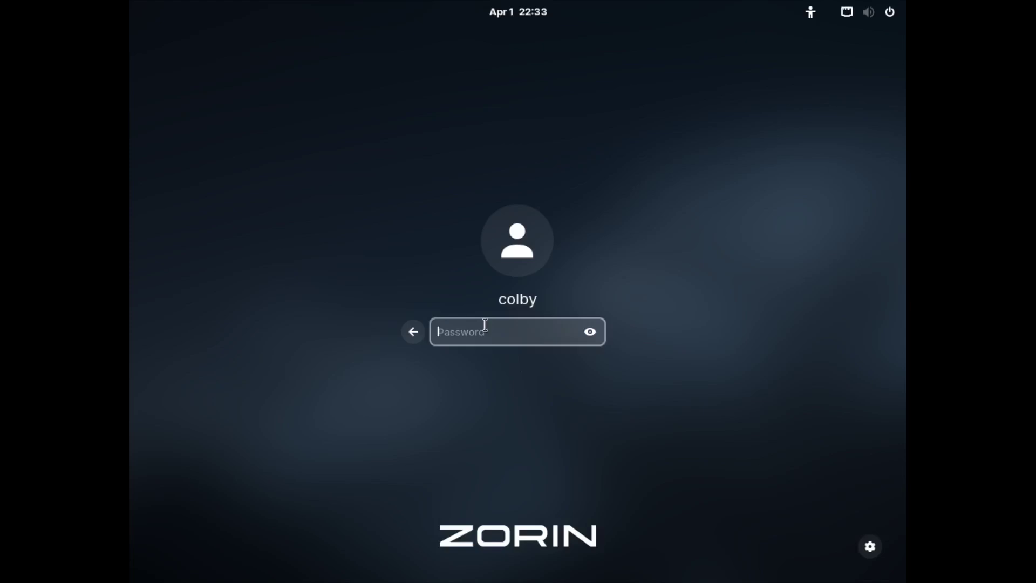
{"action": "key", "text": "Return"}
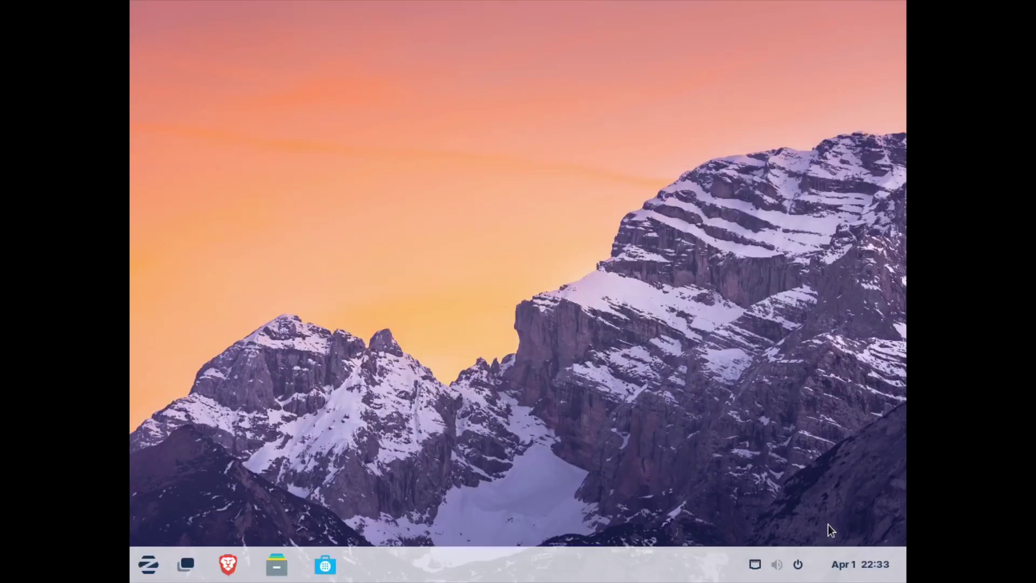
- Right-click the empty desktop as the Welcome to Zorin OS 17.3 window appears
{"action": "right_click", "coordinate": [365, 272]}
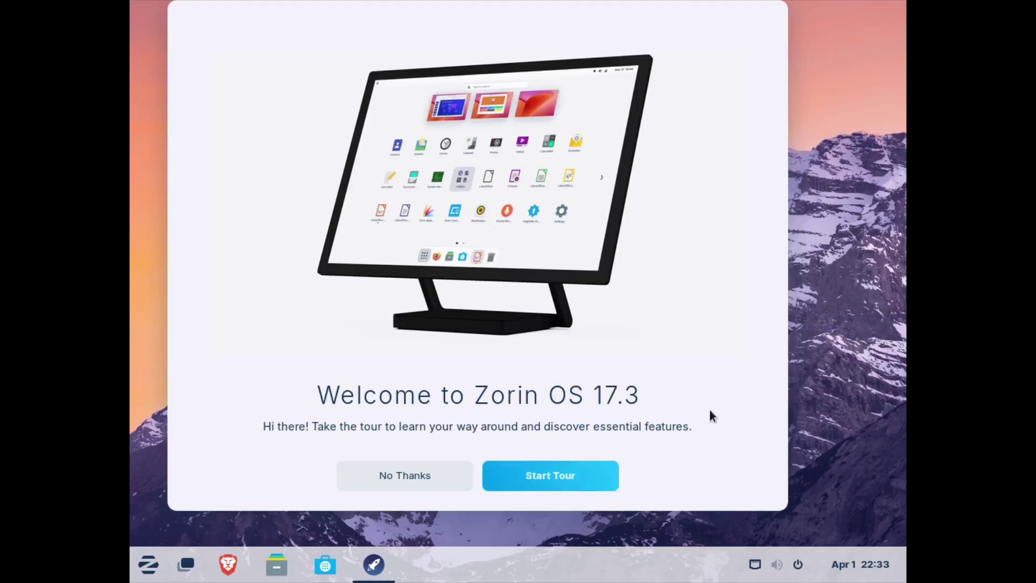
- Change the display resolution to 1920 × 1080 (16:9) in Display Settings, keep it, and close Settings
{"action": "right_click", "coordinate": [870, 298]}
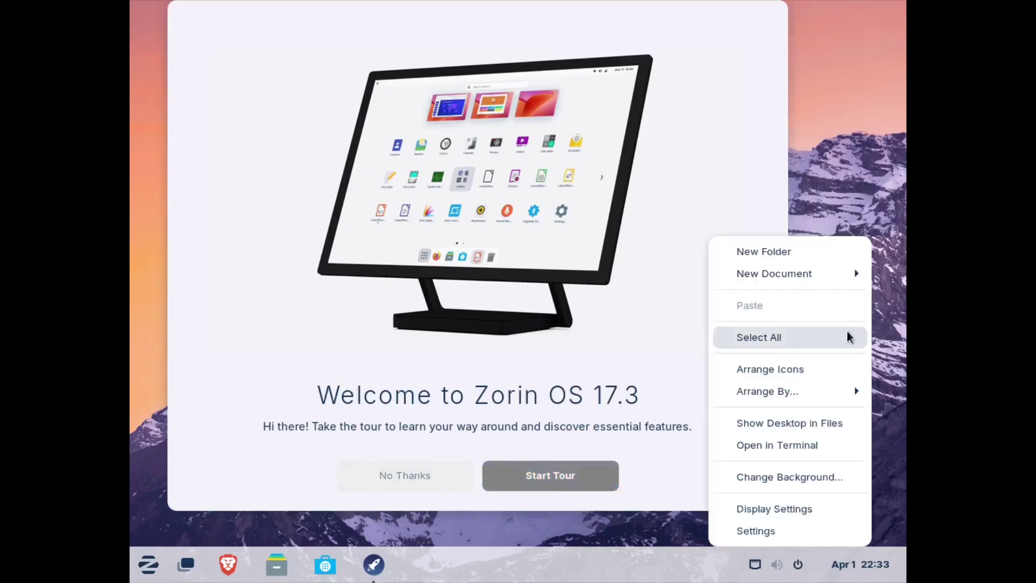
{"action": "left_click", "coordinate": [778, 510]}
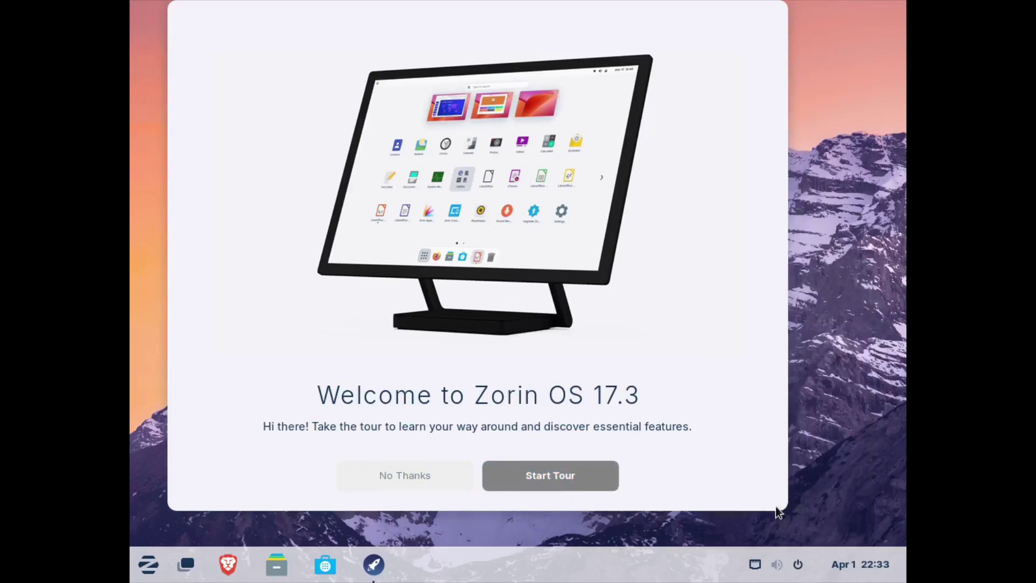
{"action": "left_click", "coordinate": [815, 153]}
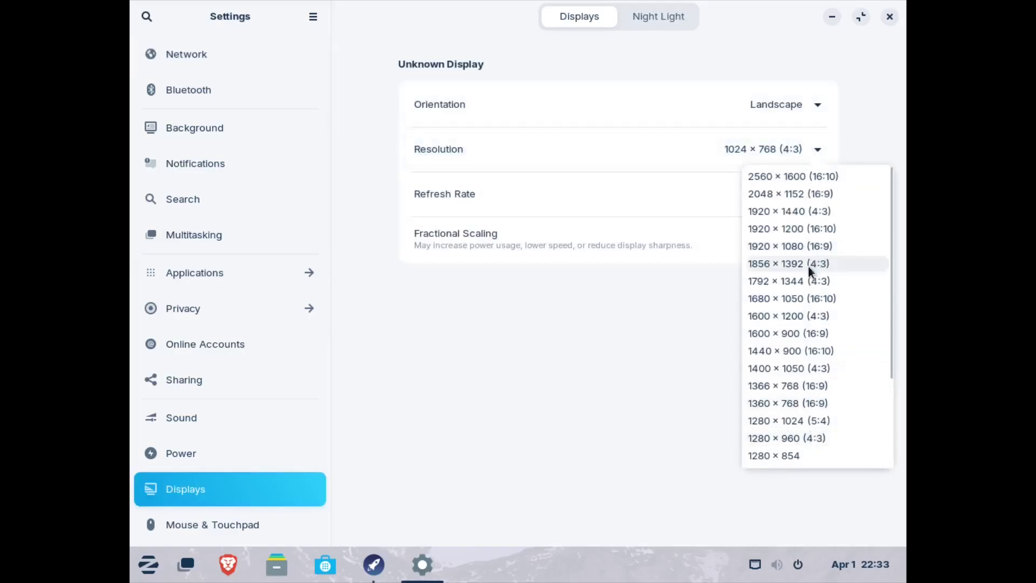
{"action": "left_click", "coordinate": [777, 246]}
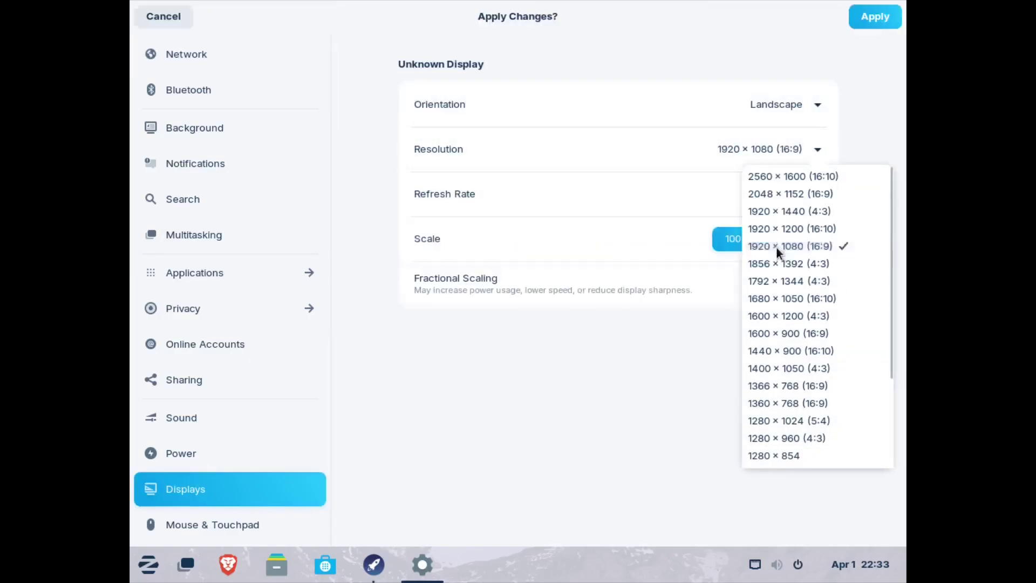
{"action": "left_click", "coordinate": [877, 22]}
{"action": "left_click", "coordinate": [582, 324]}
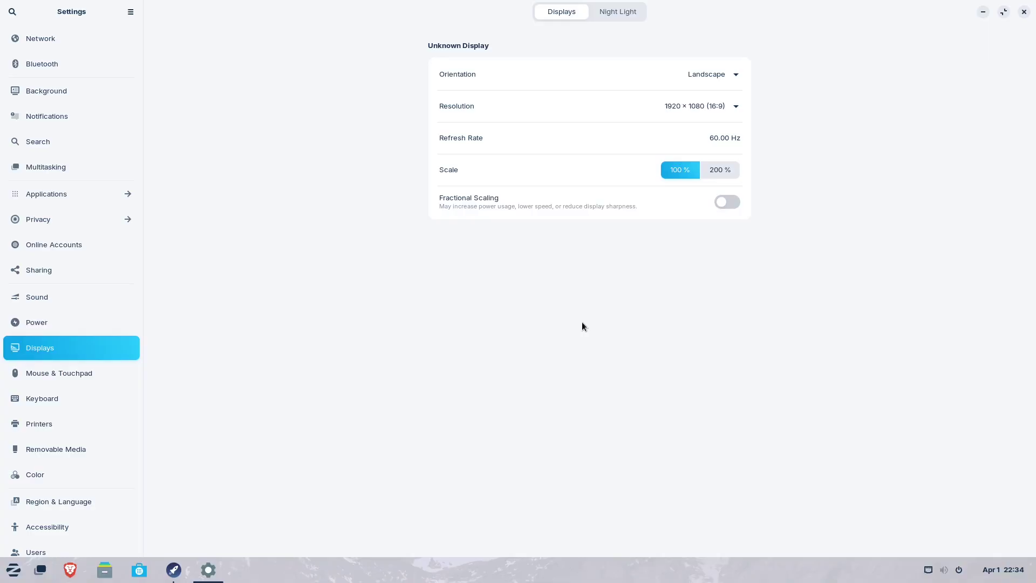
{"action": "left_click", "coordinate": [1024, 12]}
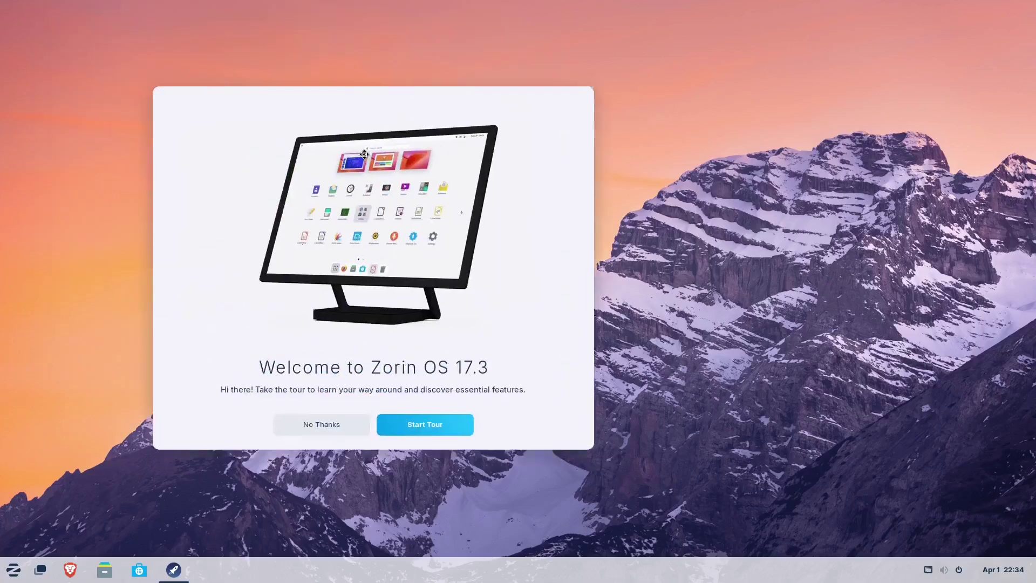
- Start the welcome tour and advance to its Zorin Appearance page
{"action": "left_click", "coordinate": [482, 423]}
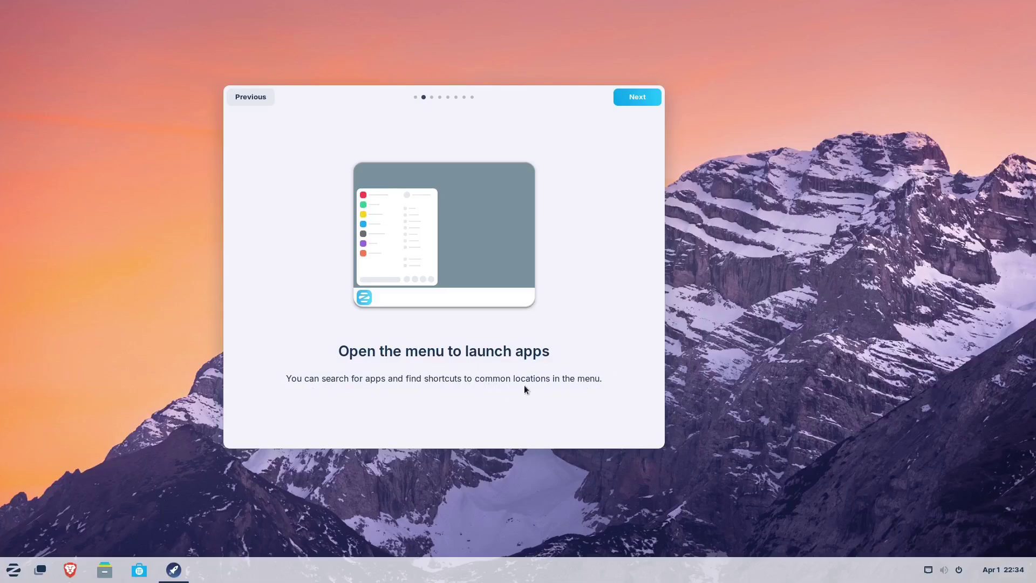
{"action": "left_click", "coordinate": [634, 103]}
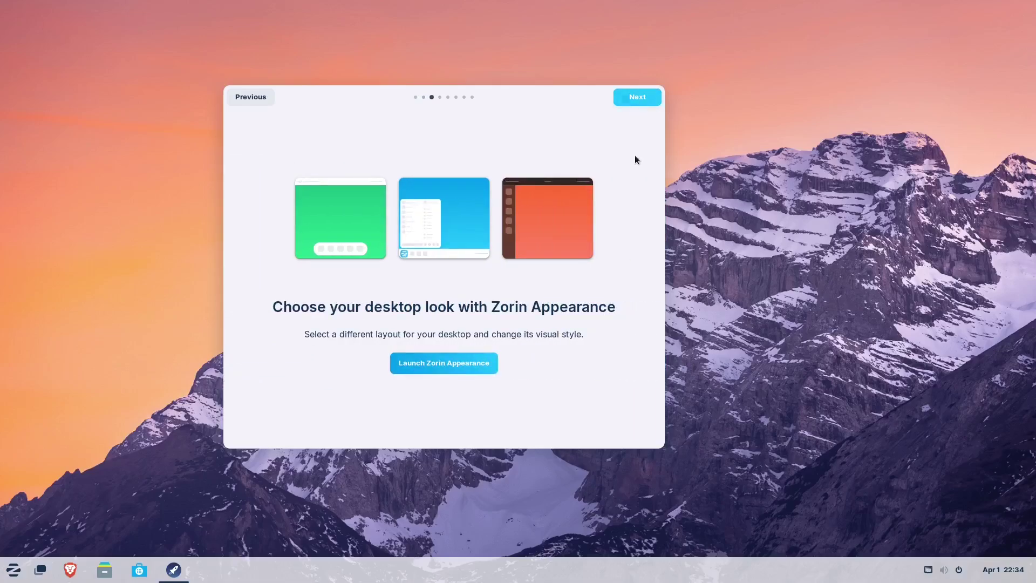
- Open Zorin Appearance, then launch Calculator from the app menu's Utilities and close it
{"action": "left_click", "coordinate": [473, 364]}
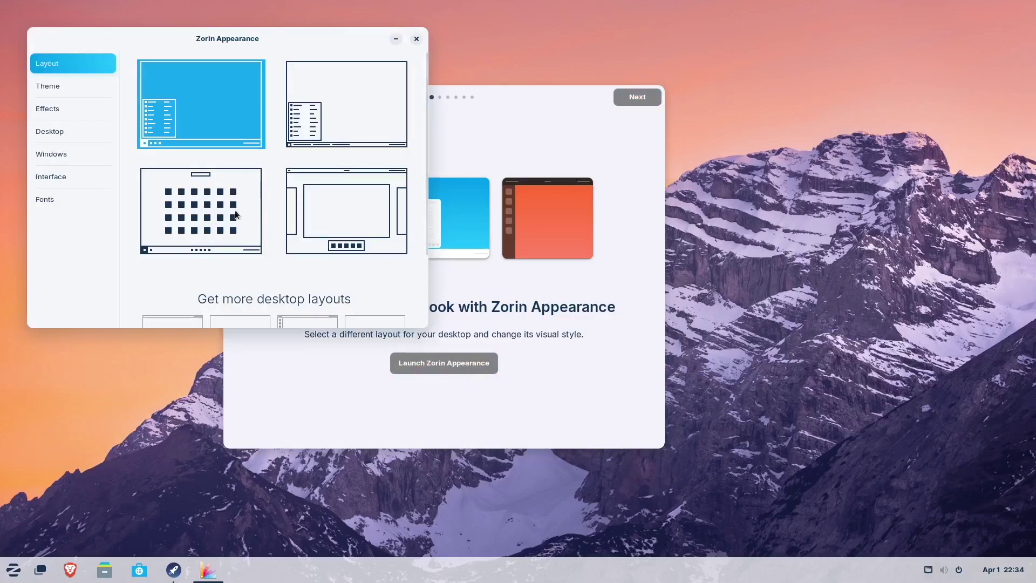
{"action": "left_click", "coordinate": [13, 570]}
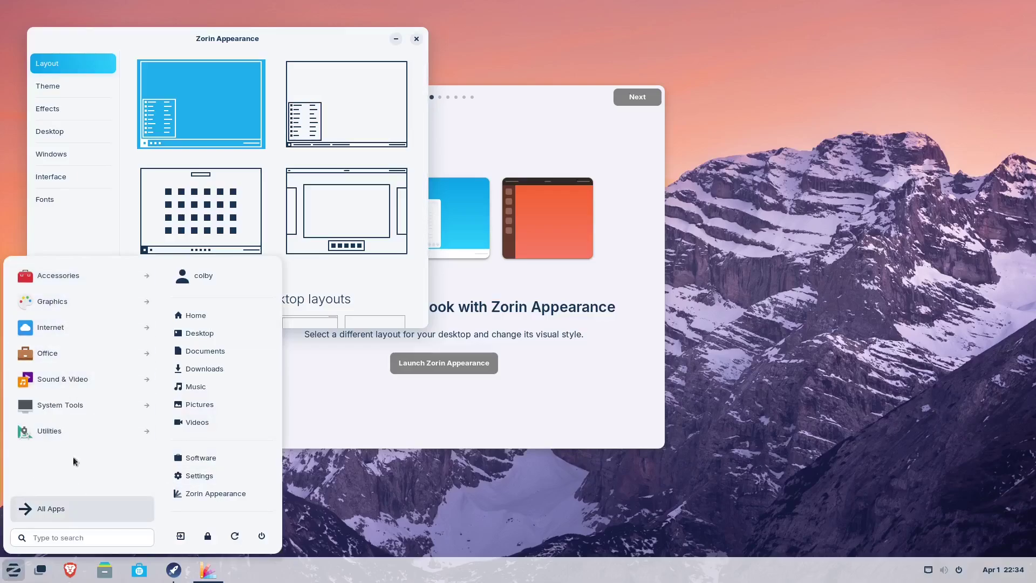
{"action": "left_click", "coordinate": [64, 429]}
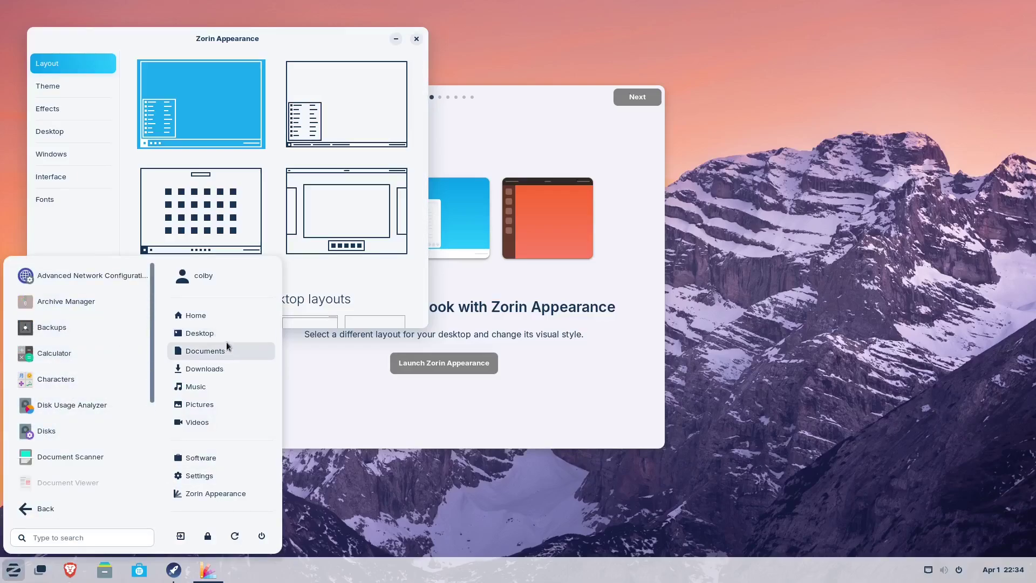
{"action": "left_click", "coordinate": [65, 360]}
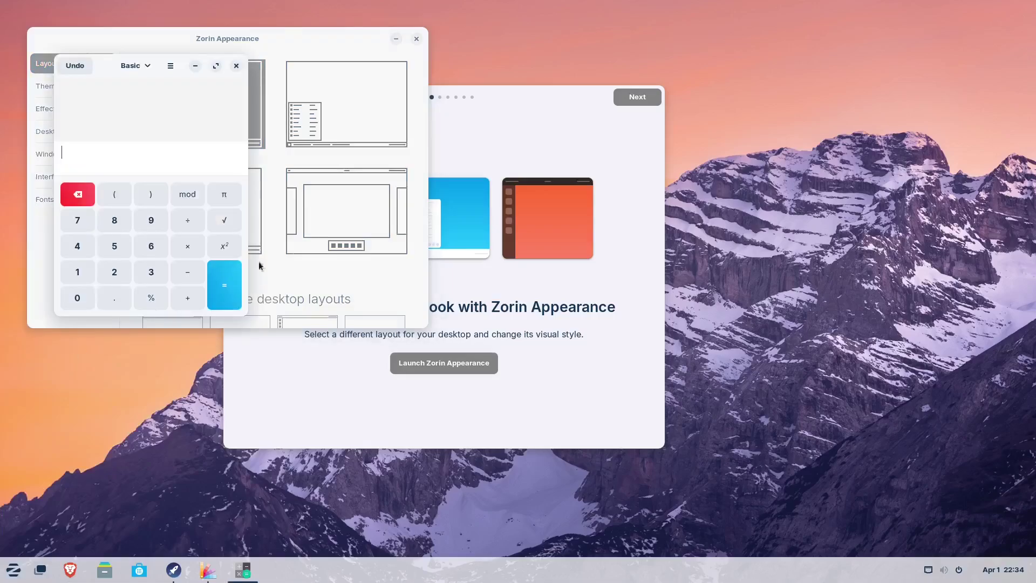
{"action": "left_click", "coordinate": [236, 65]}
- Switch to the second desktop layout and check how its app menu looks
{"action": "left_click", "coordinate": [14, 568]}
{"action": "left_click", "coordinate": [15, 568]}
{"action": "left_click", "coordinate": [337, 109]}
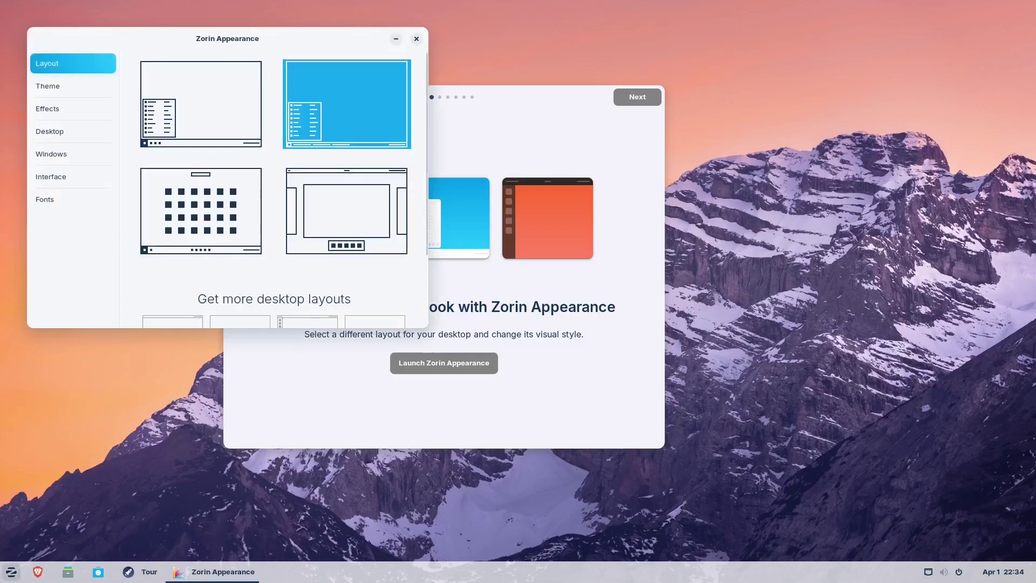
{"action": "left_click", "coordinate": [13, 570]}
{"action": "left_click", "coordinate": [14, 572]}
{"action": "scroll", "coordinate": [348, 182], "scroll_direction": "down", "scroll_amount": 2}
{"action": "scroll", "coordinate": [299, 275], "scroll_direction": "up", "scroll_amount": 2}
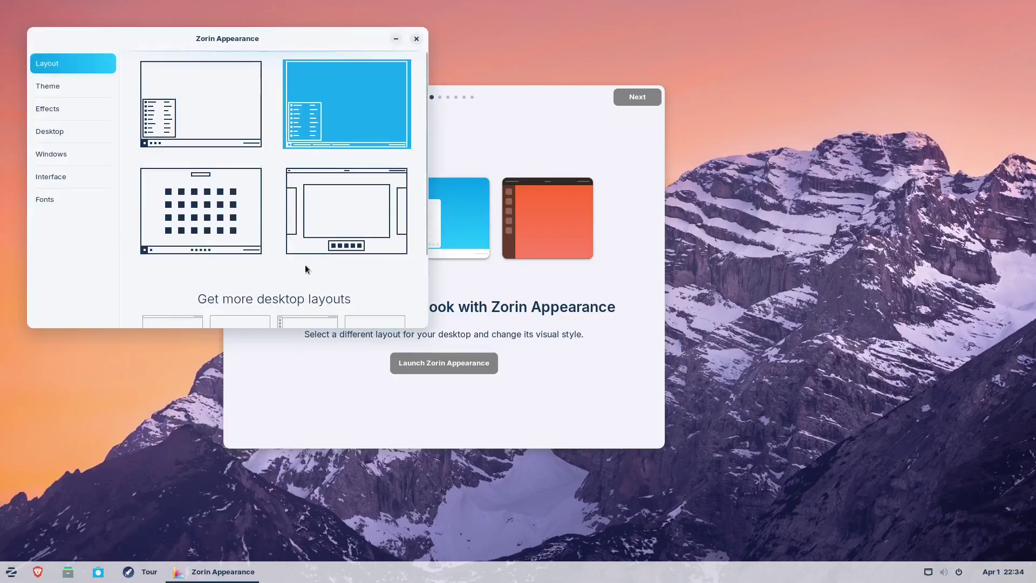
{"action": "left_click", "coordinate": [221, 96]}
{"action": "left_click", "coordinate": [348, 96]}
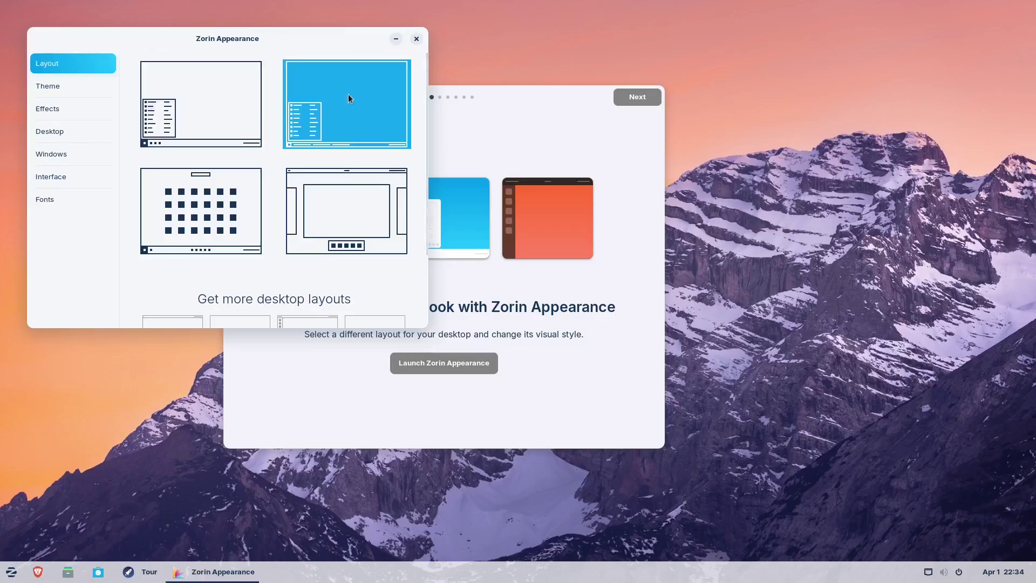
- Toggle between the first and second layouts again, checking the app menu and taskbar windows
{"action": "left_click", "coordinate": [141, 571]}
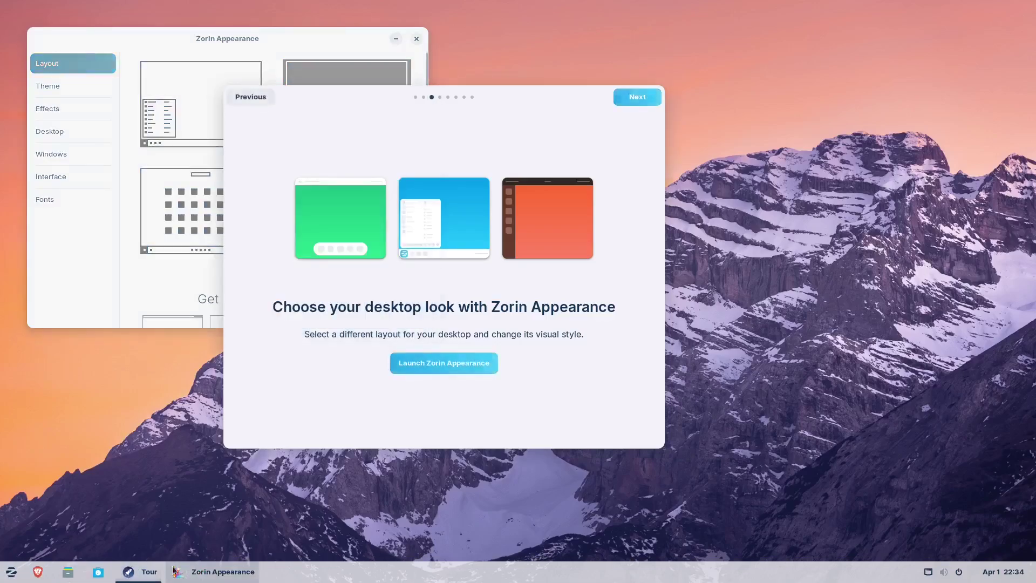
{"action": "left_click", "coordinate": [444, 363]}
{"action": "left_click", "coordinate": [243, 79]}
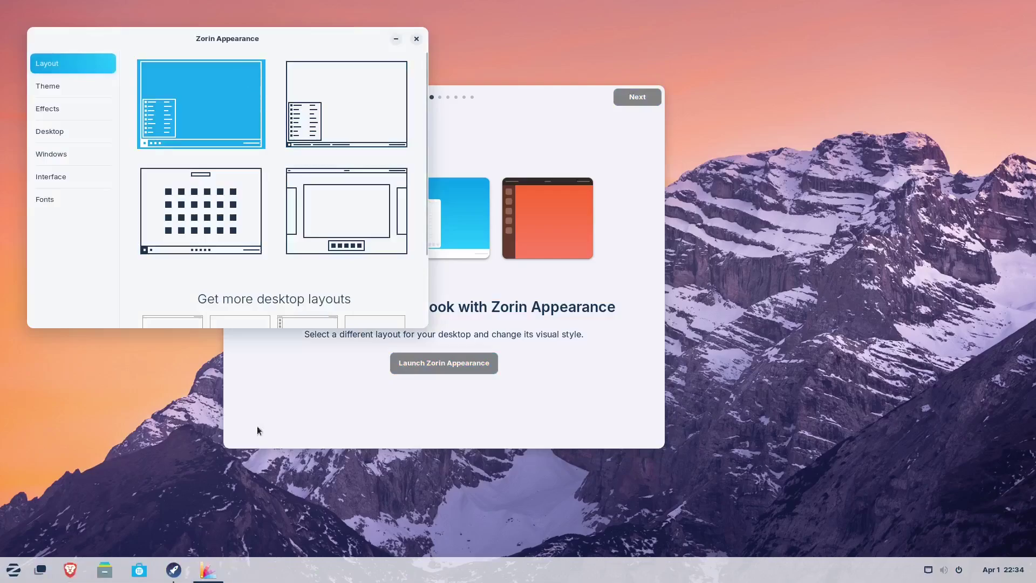
{"action": "left_click", "coordinate": [336, 85]}
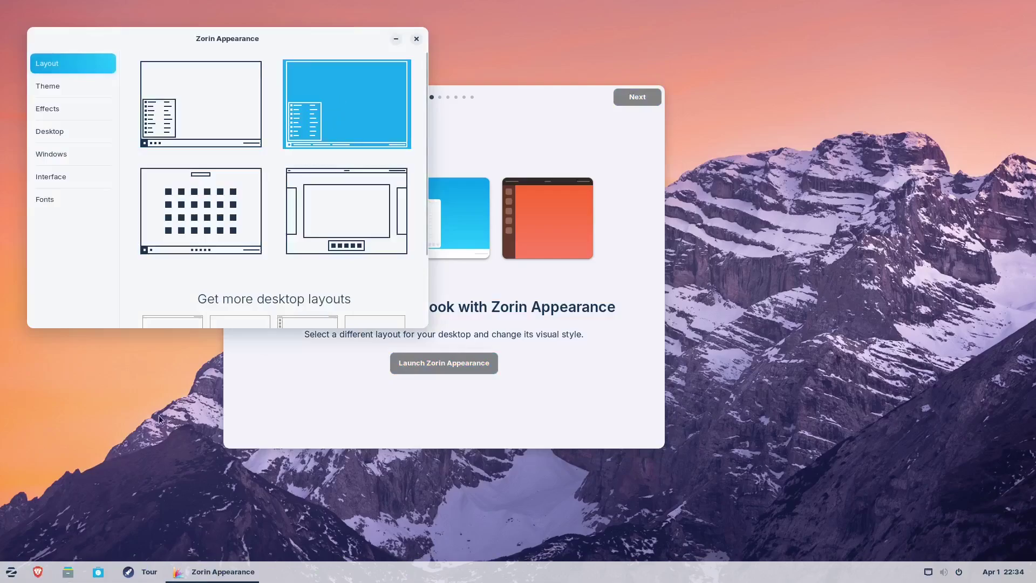
{"action": "left_click", "coordinate": [11, 573]}
{"action": "left_click", "coordinate": [11, 573]}
{"action": "left_click", "coordinate": [122, 571]}
{"action": "left_click", "coordinate": [121, 572]}
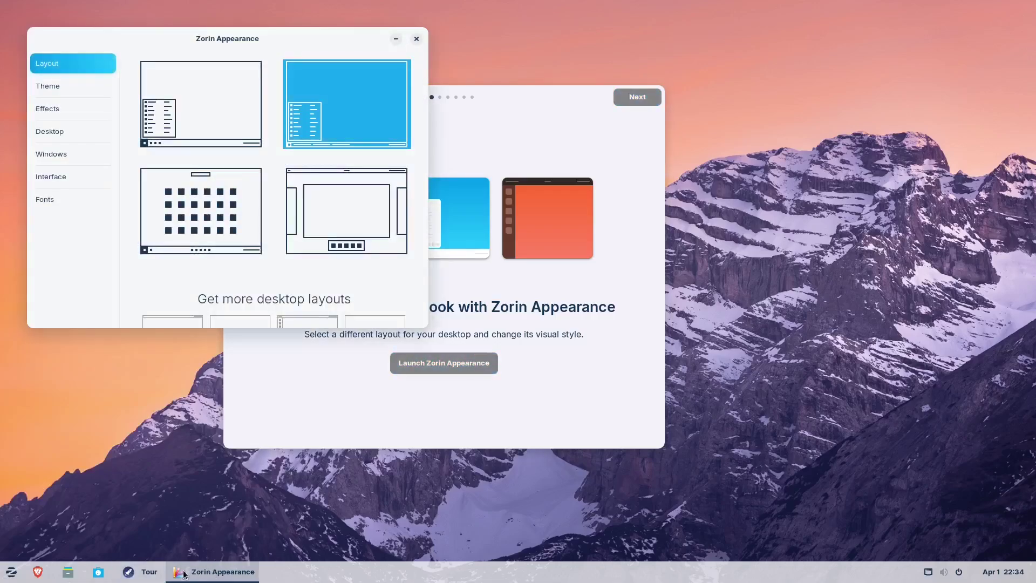
- Try the app-grid layout with centred dock and the top-bar layout, opening each launcher
{"action": "left_click", "coordinate": [235, 194]}
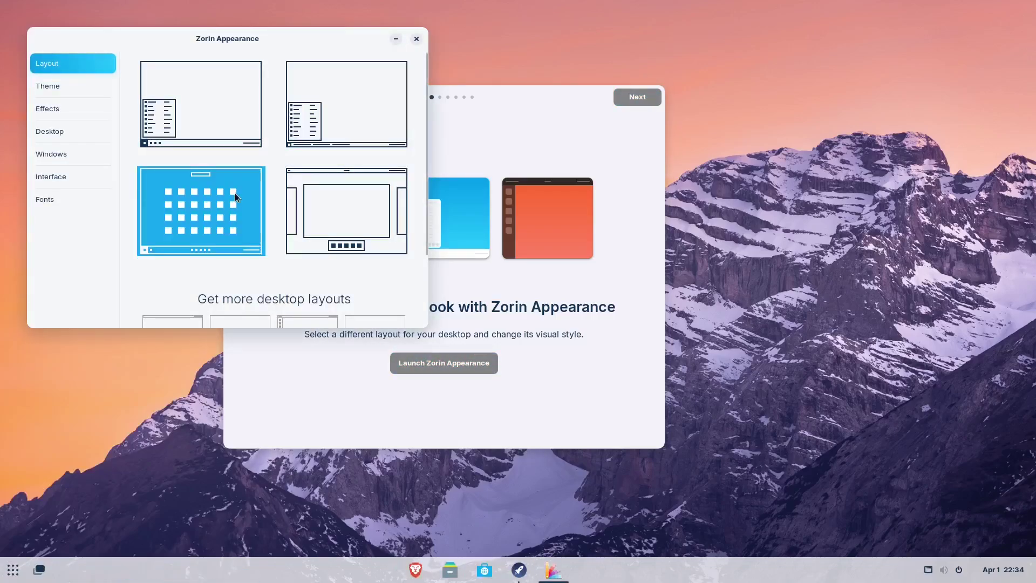
{"action": "left_click", "coordinate": [12, 573]}
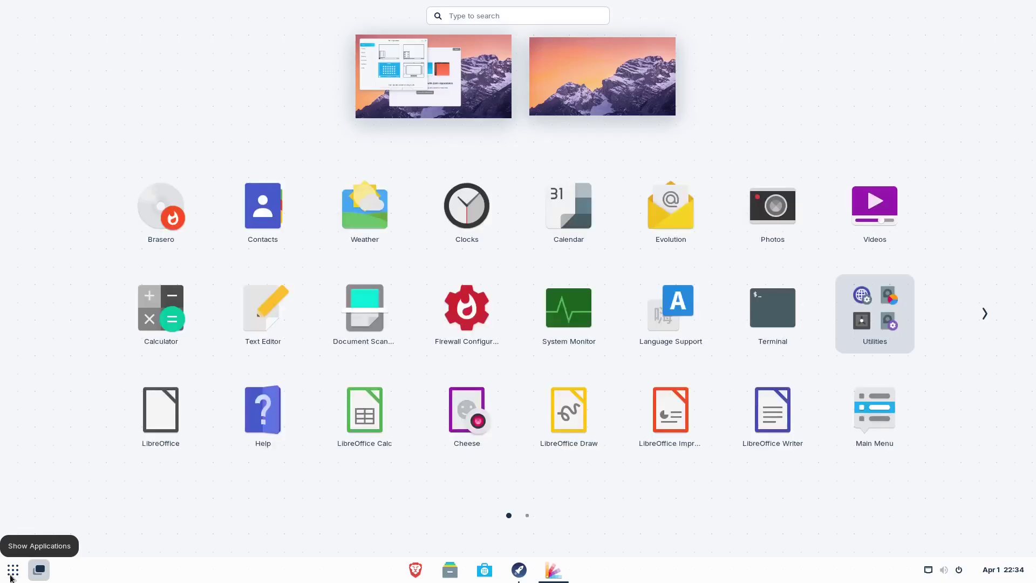
{"action": "left_click", "coordinate": [11, 573]}
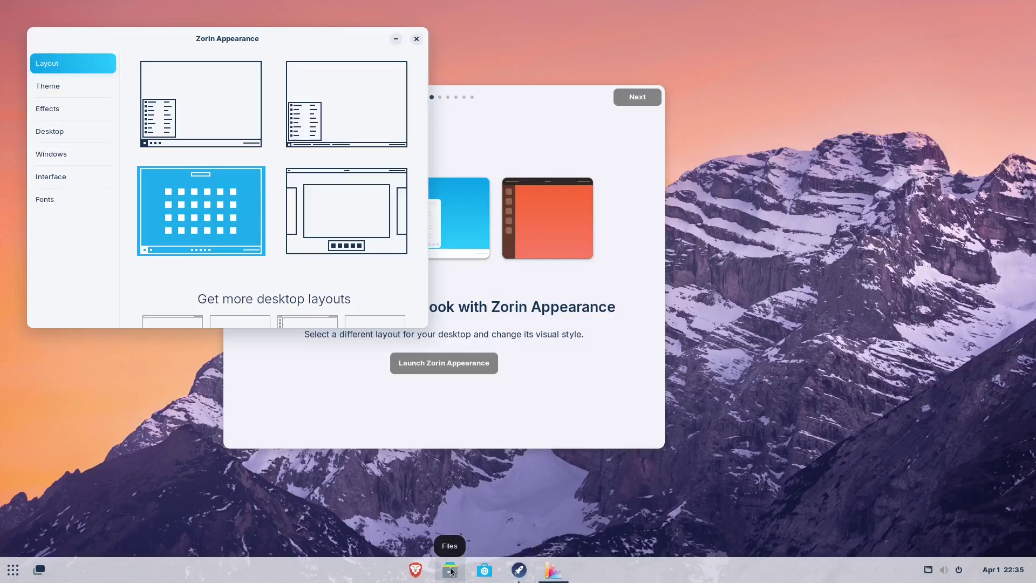
{"action": "left_click", "coordinate": [349, 201]}
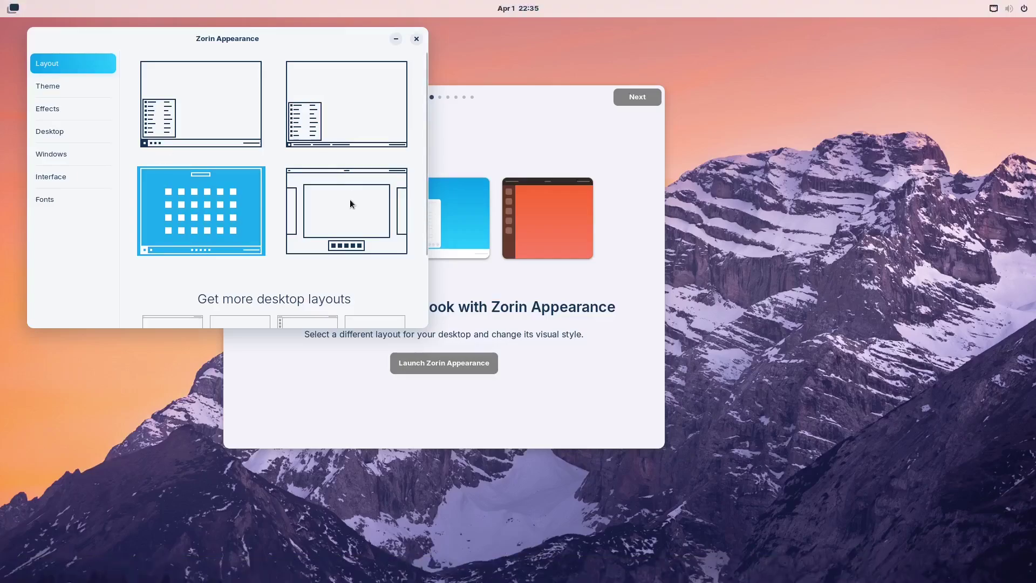
{"action": "left_click", "coordinate": [3, 4]}
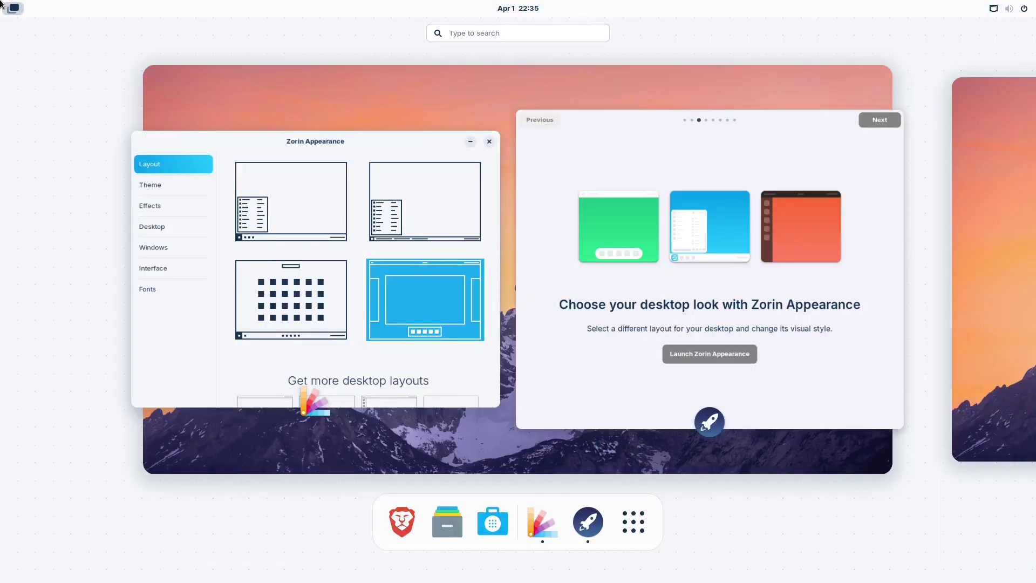
{"action": "left_click", "coordinate": [2, 5]}
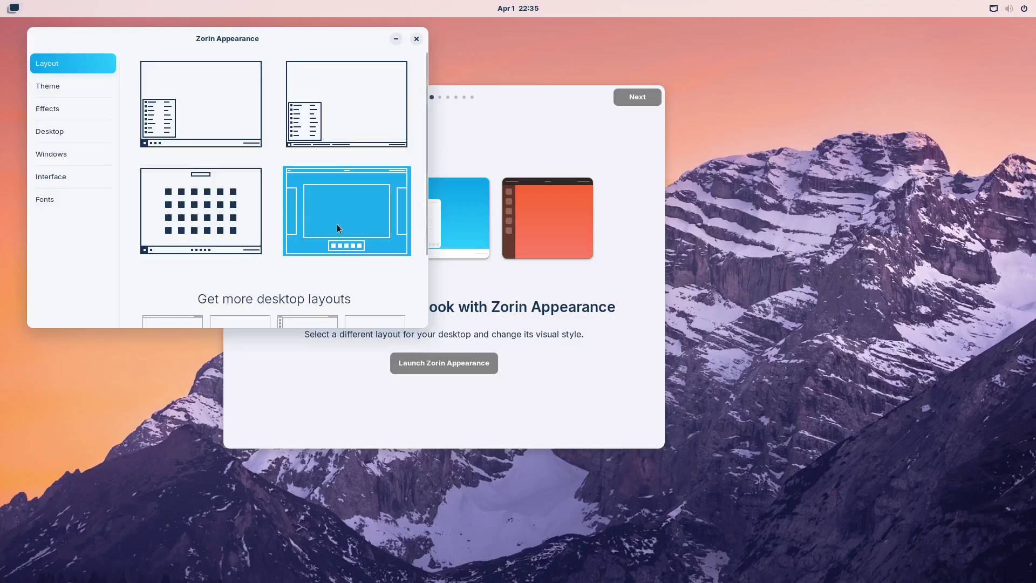
- Return to the first bottom-taskbar layout, then move and close the Files home window
{"action": "left_click", "coordinate": [215, 101]}
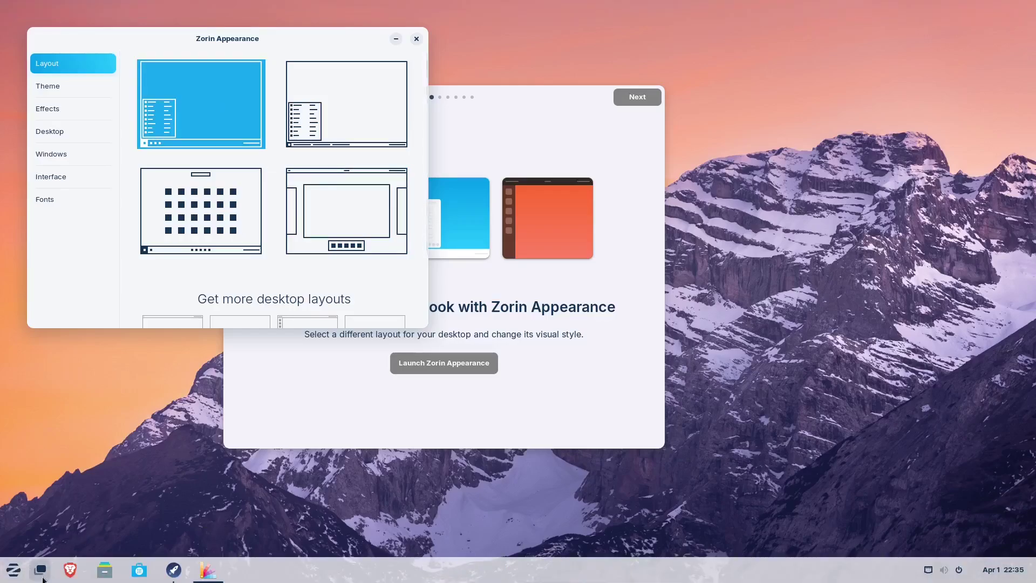
{"action": "left_click", "coordinate": [21, 577]}
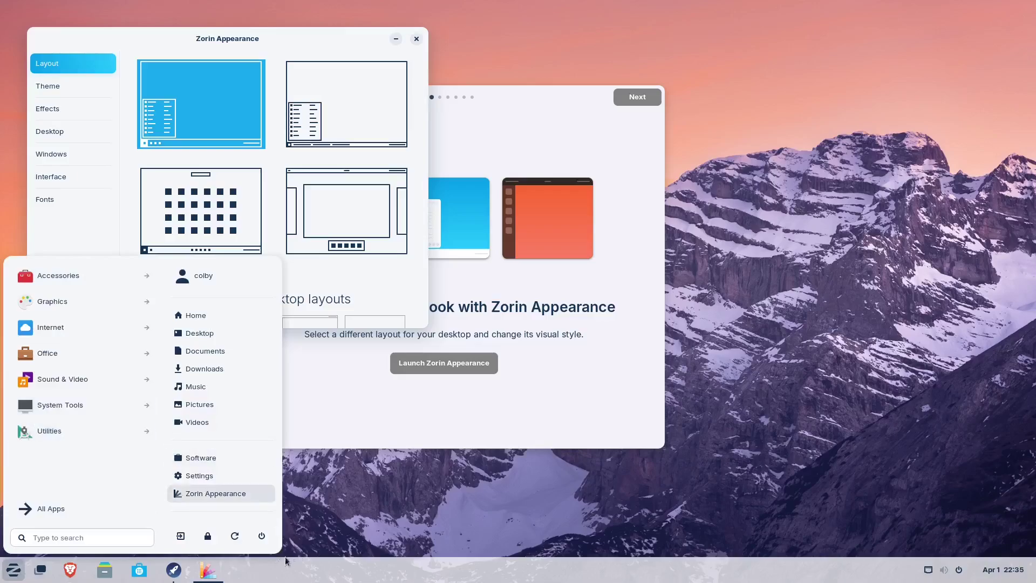
{"action": "left_click", "coordinate": [321, 544]}
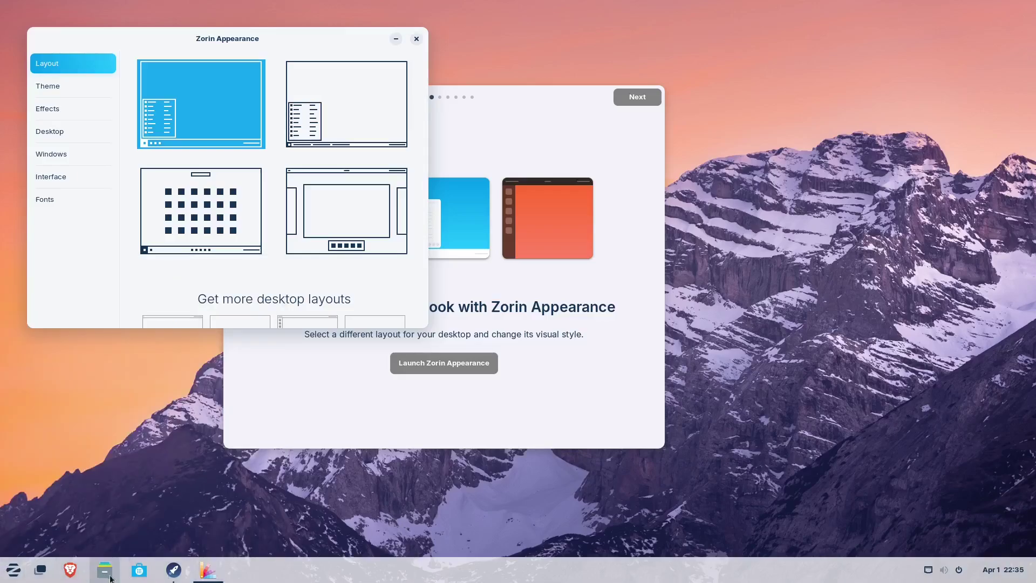
{"action": "left_click_drag", "start_coordinate": [307, 72], "coordinate": [466, 207]}
{"action": "left_click", "coordinate": [592, 198]}
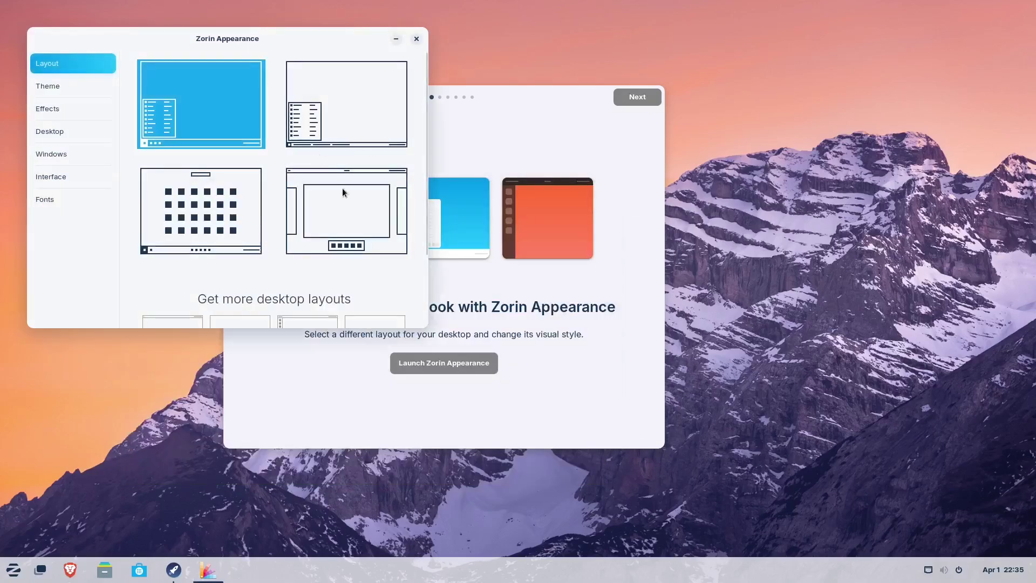
- Start the Zorin OS 17.3 Pro upgrade with normal installation and skip the order details
{"action": "scroll", "coordinate": [350, 214], "scroll_direction": "down", "scroll_amount": 3}
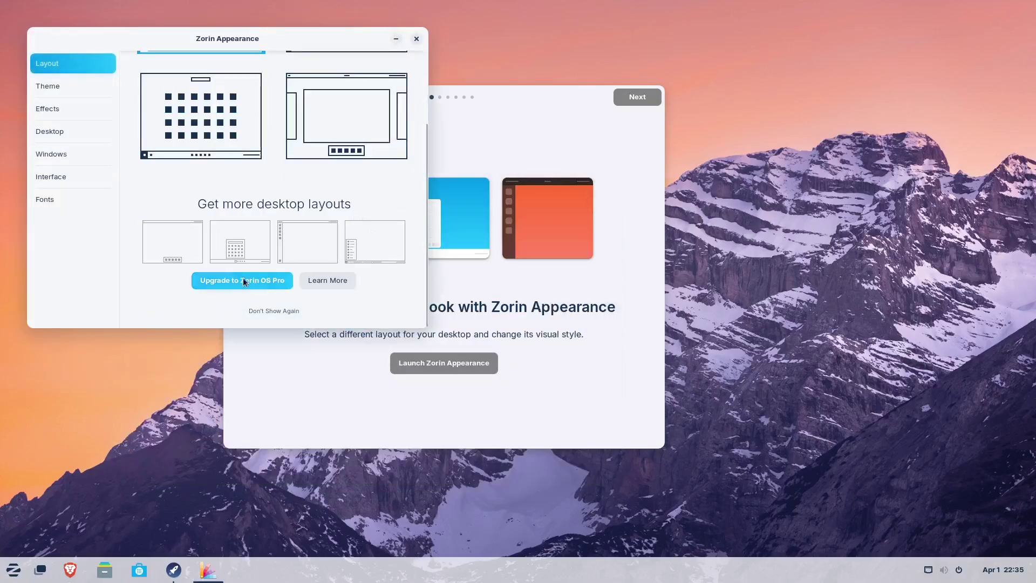
{"action": "left_click", "coordinate": [267, 280]}
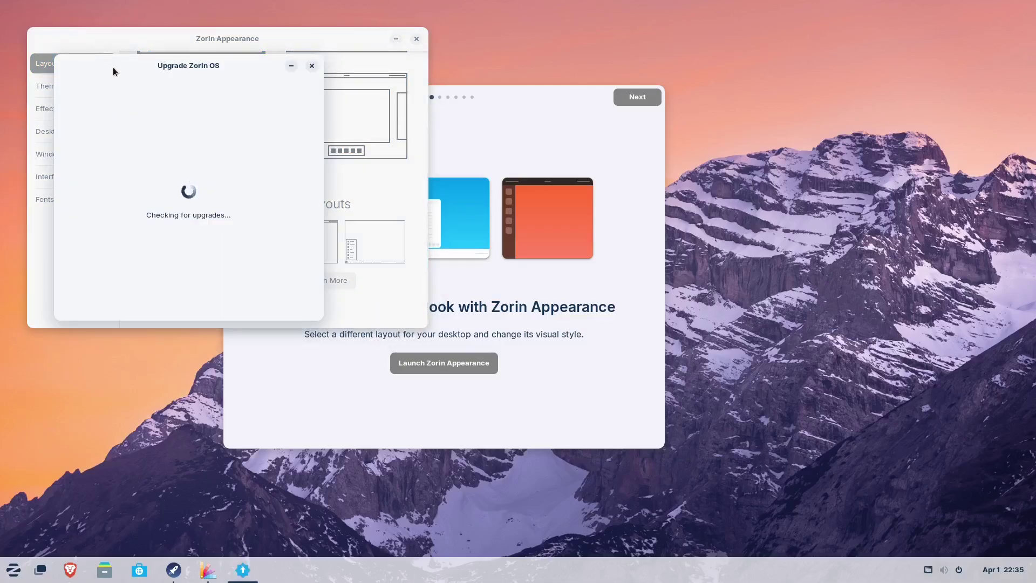
{"action": "left_click_drag", "start_coordinate": [115, 69], "coordinate": [524, 92]}
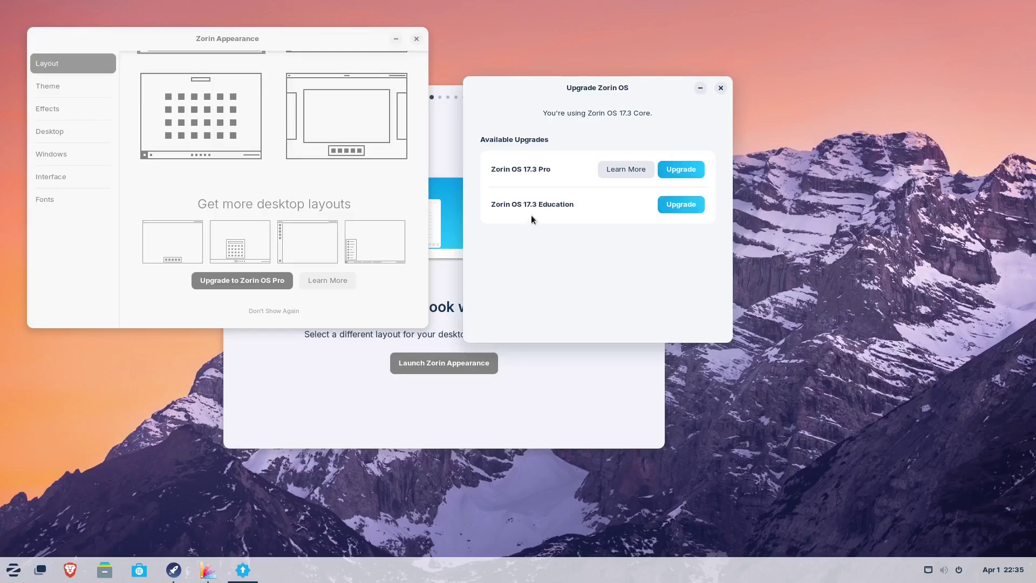
{"action": "left_click", "coordinate": [670, 172]}
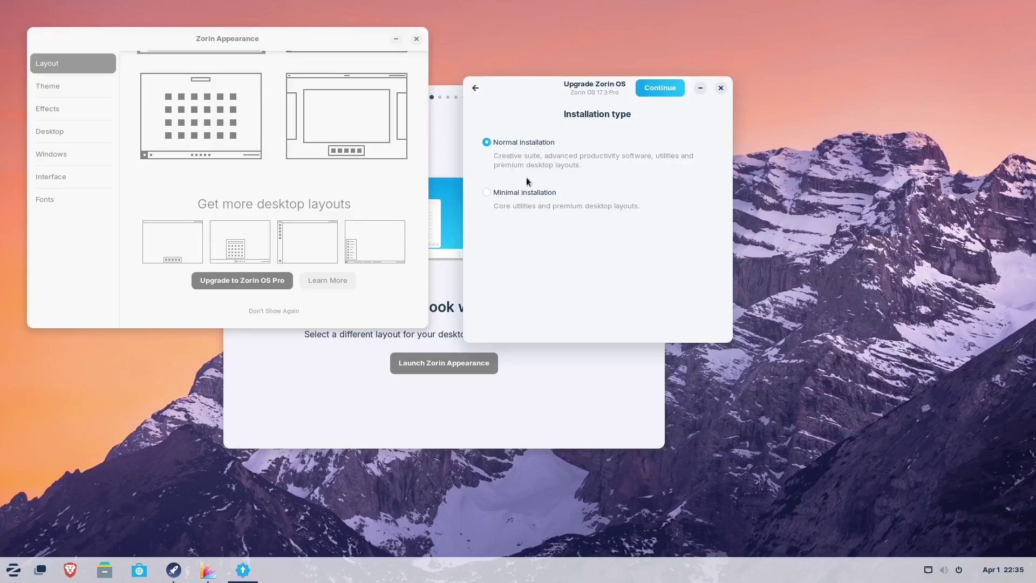
{"action": "left_click", "coordinate": [664, 89]}
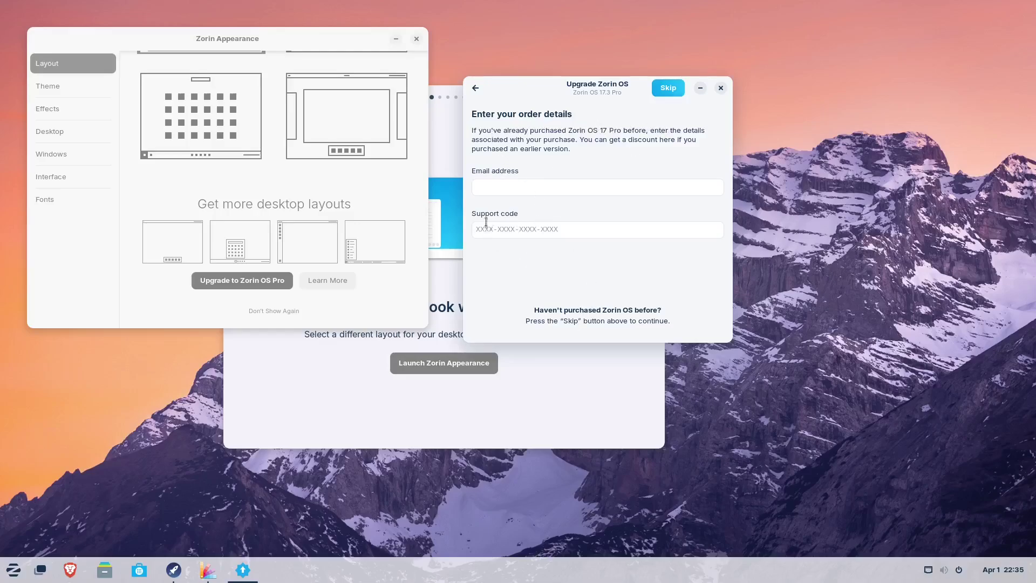
{"action": "left_click", "coordinate": [668, 89]}
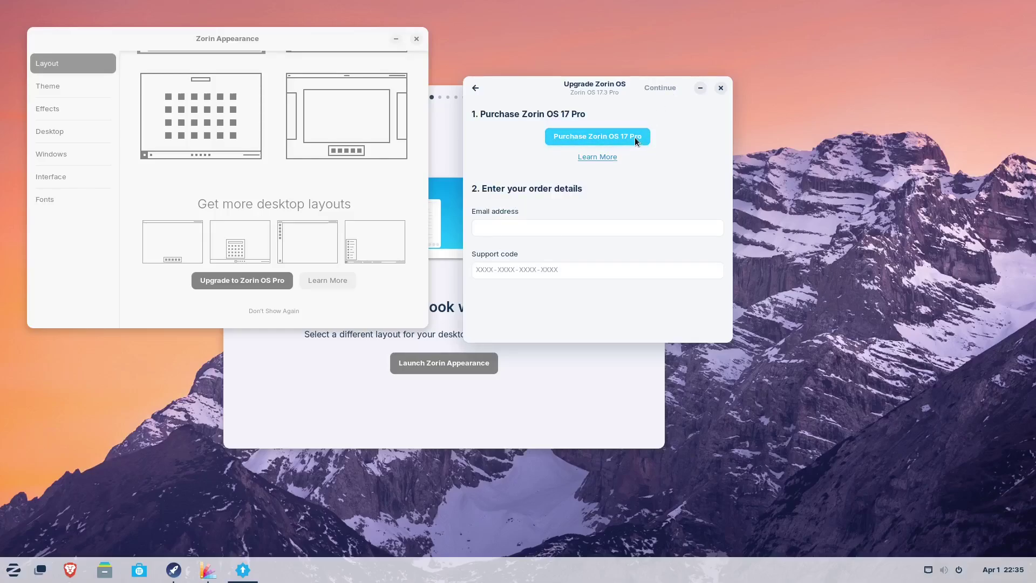
- Open the Zorin OS 17 Pro purchase page in Brave and check the browser's taskbar window options
{"action": "left_click", "coordinate": [606, 135]}
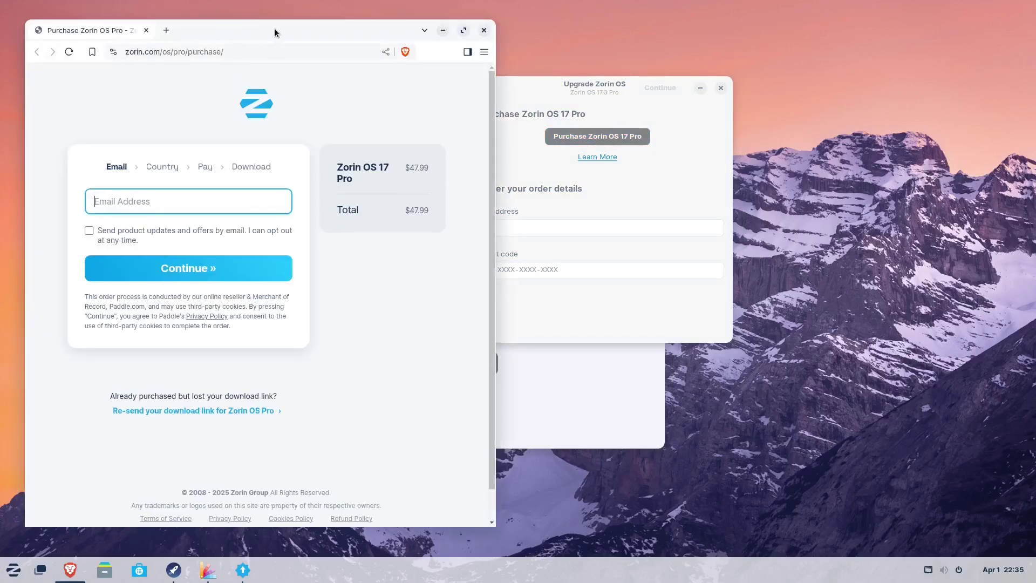
{"action": "left_click_drag", "start_coordinate": [277, 30], "coordinate": [351, 34]}
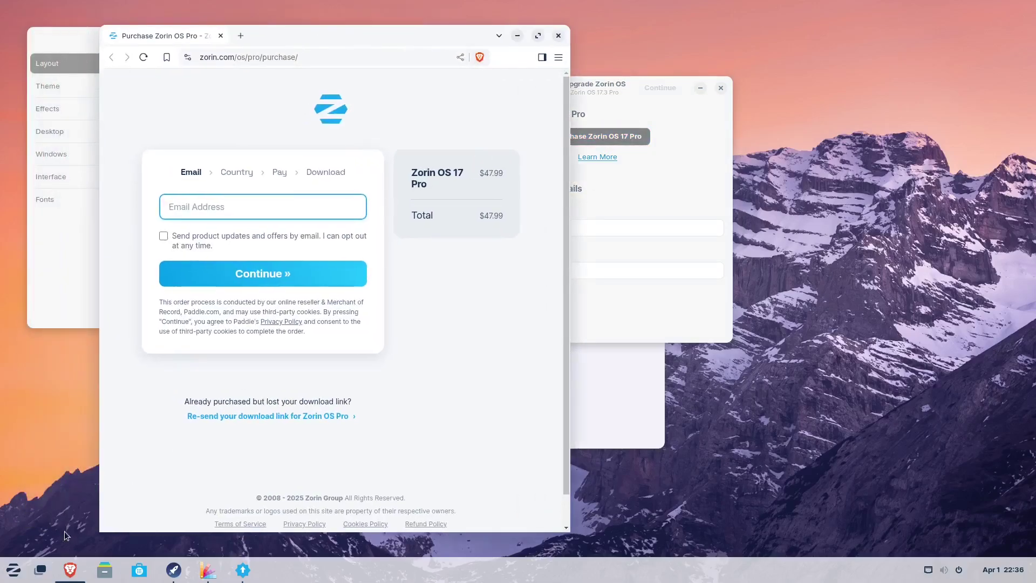
{"action": "mouse_move", "coordinate": [77, 570]}
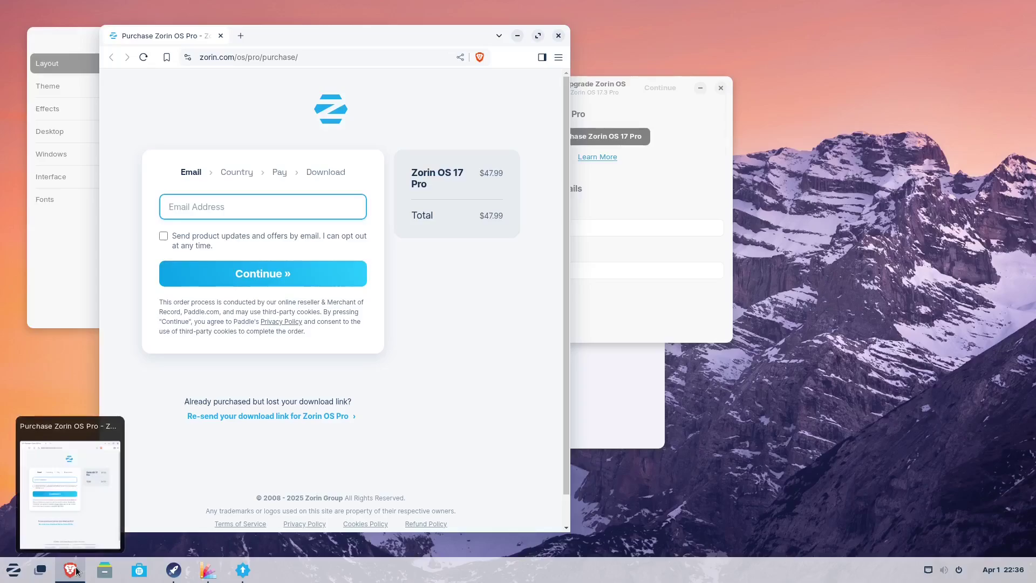
{"action": "right_click", "coordinate": [76, 571]}
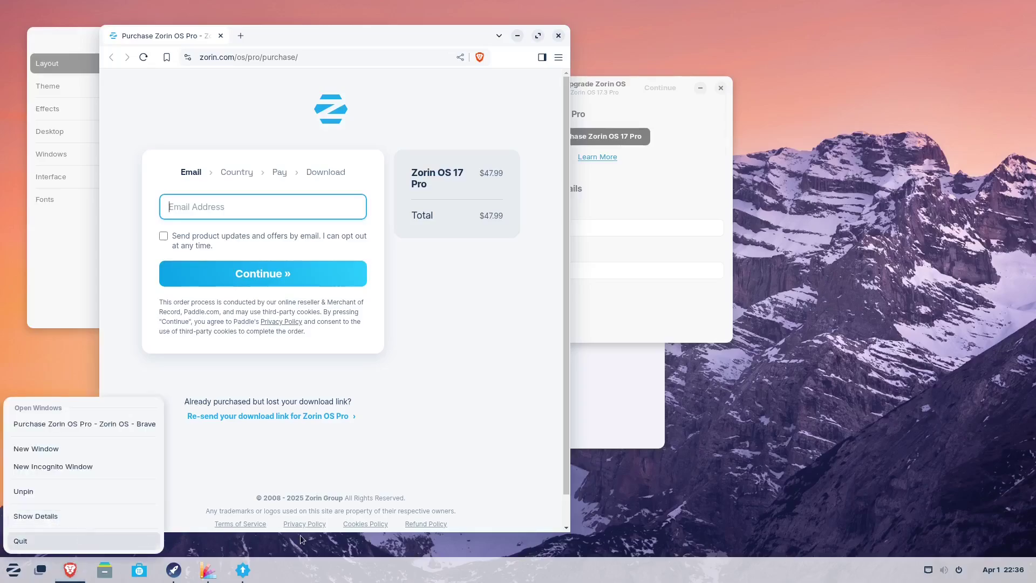
{"action": "left_click", "coordinate": [277, 537]}
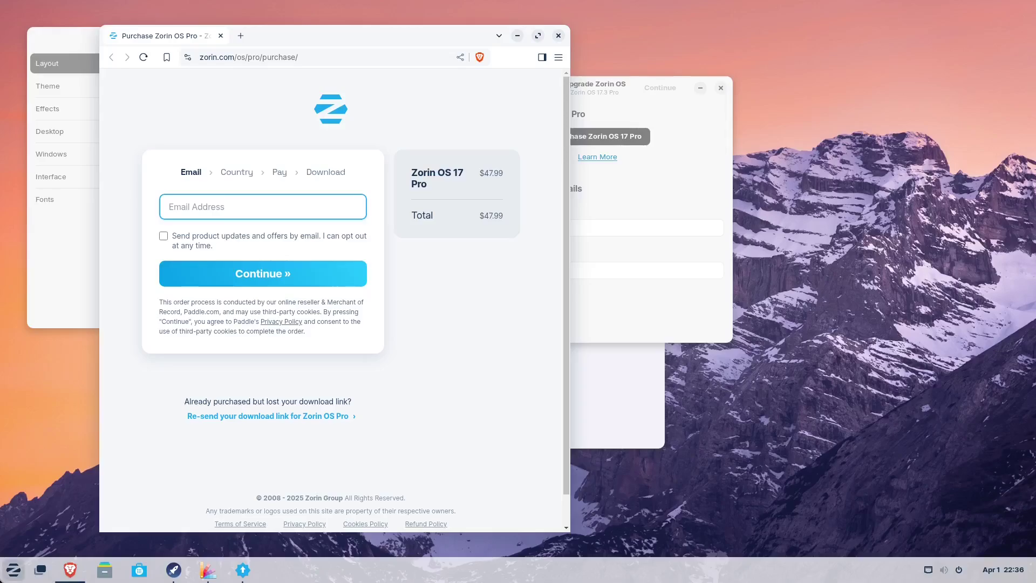
- Browse the System Tools category in the applications menu, then close the menu
{"action": "left_click", "coordinate": [13, 569]}
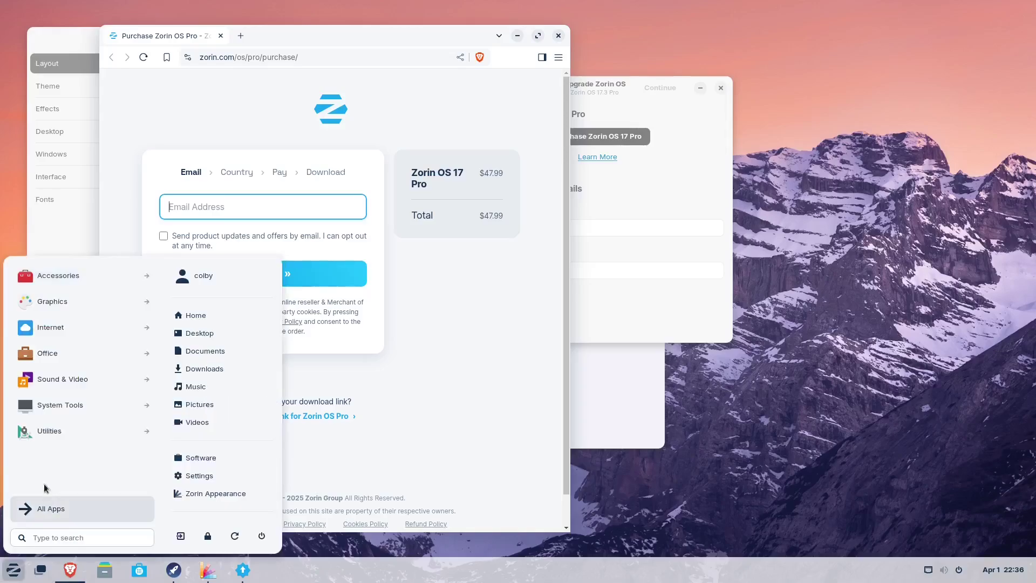
{"action": "left_click", "coordinate": [79, 414]}
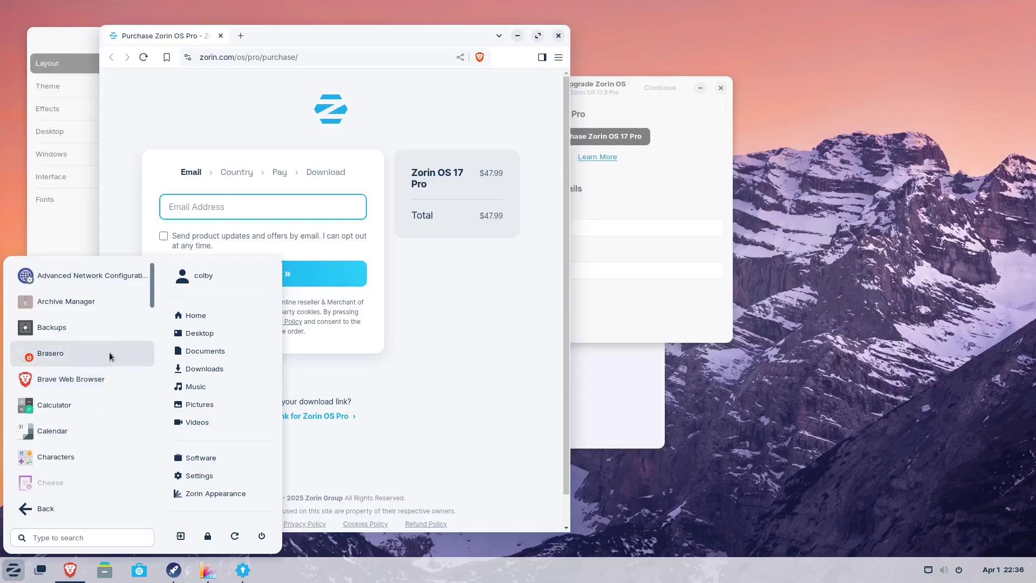
{"action": "mouse_move", "coordinate": [154, 287]}
{"action": "left_mouse_down"}
{"action": "mouse_move", "coordinate": [165, 479]}
{"action": "mouse_move", "coordinate": [161, 286]}
{"action": "mouse_move", "coordinate": [170, 284]}
{"action": "left_mouse_up"}
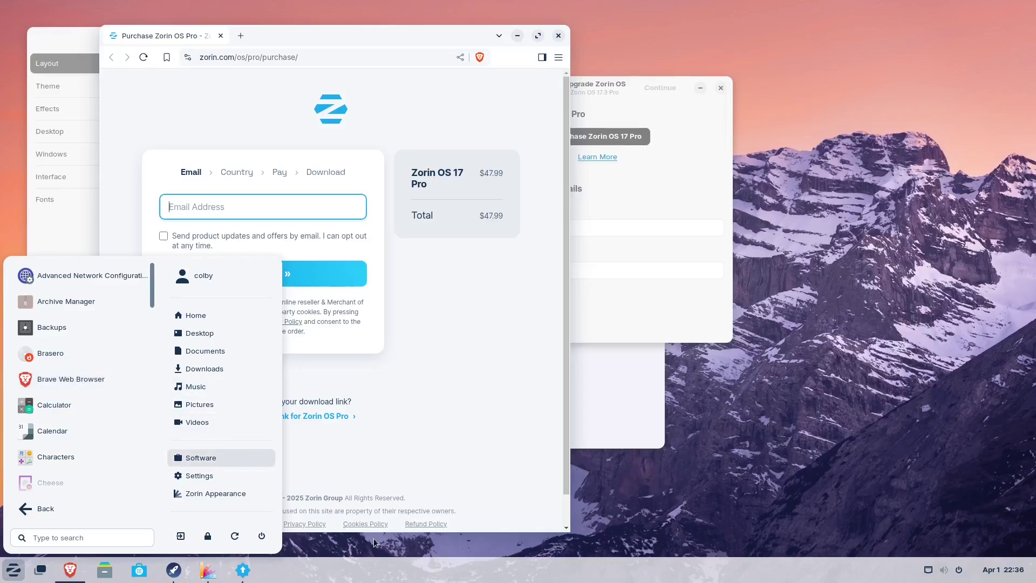
{"action": "left_click", "coordinate": [362, 551]}
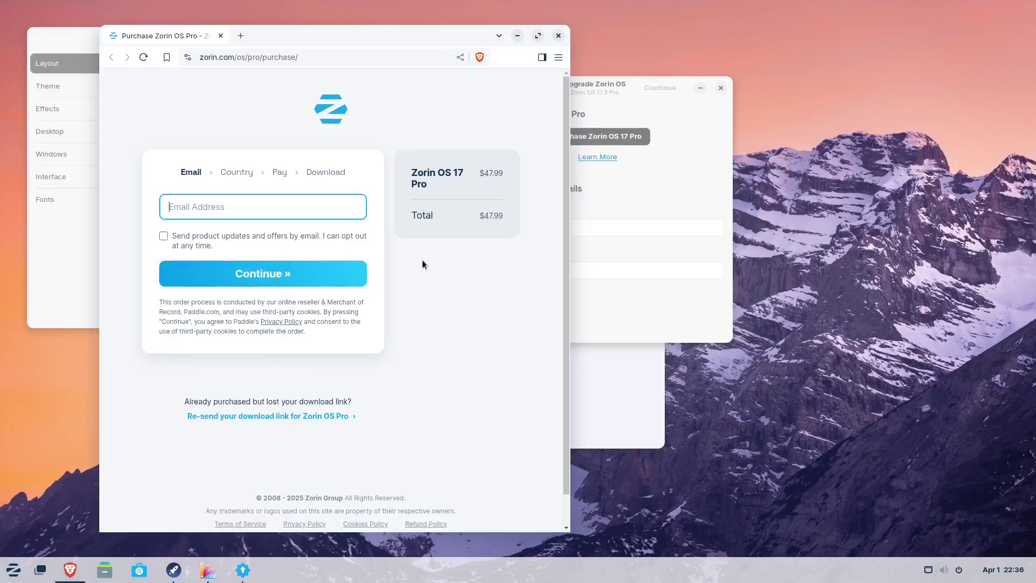
- Highlight the $47.99 order total, close Brave and go back a page in the upgrade dialog
{"action": "left_click", "coordinate": [478, 217]}
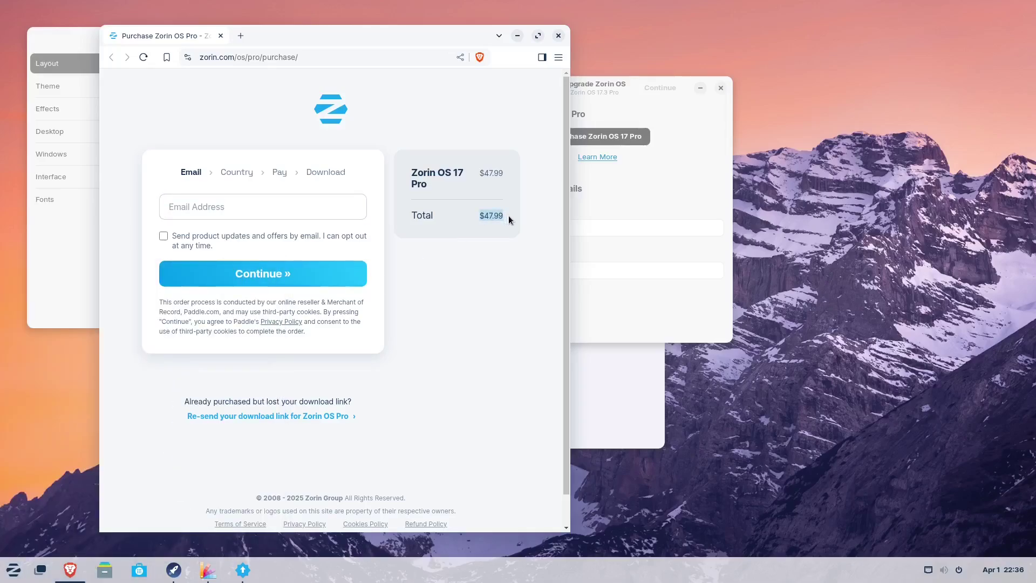
{"action": "left_click_drag", "start_coordinate": [360, 34], "coordinate": [383, 35]}
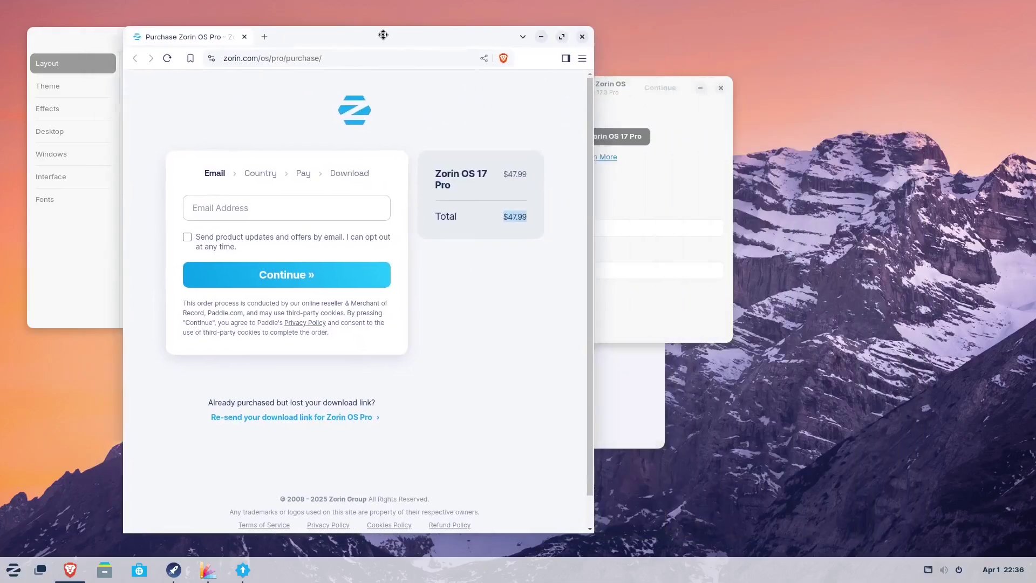
{"action": "left_click", "coordinate": [582, 36]}
{"action": "left_click_drag", "start_coordinate": [532, 89], "coordinate": [457, 132]}
{"action": "left_click", "coordinate": [523, 114]}
- Close the Upgrade Zorin OS dialog and the Zorin Appearance window
{"action": "left_click", "coordinate": [655, 133]}
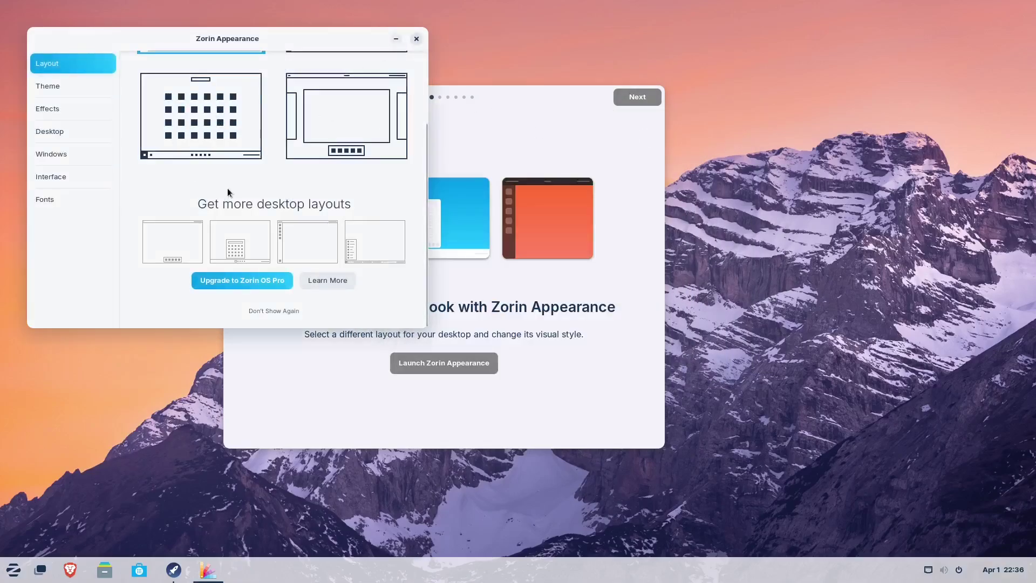
{"action": "scroll", "coordinate": [216, 151], "scroll_direction": "up", "scroll_amount": 5}
{"action": "left_click", "coordinate": [417, 39]}
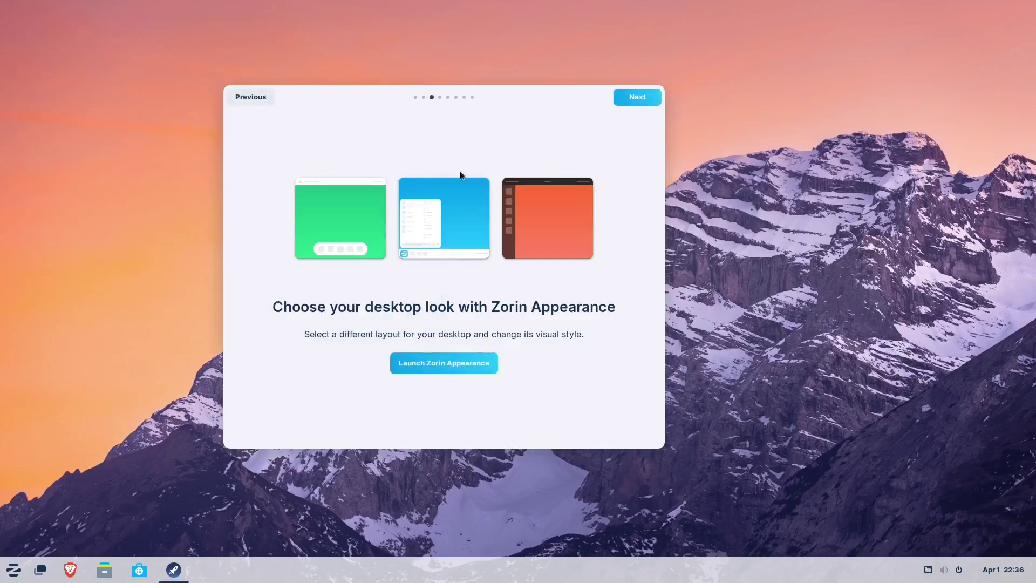
{"action": "left_click_drag", "start_coordinate": [524, 104], "coordinate": [490, 120]}
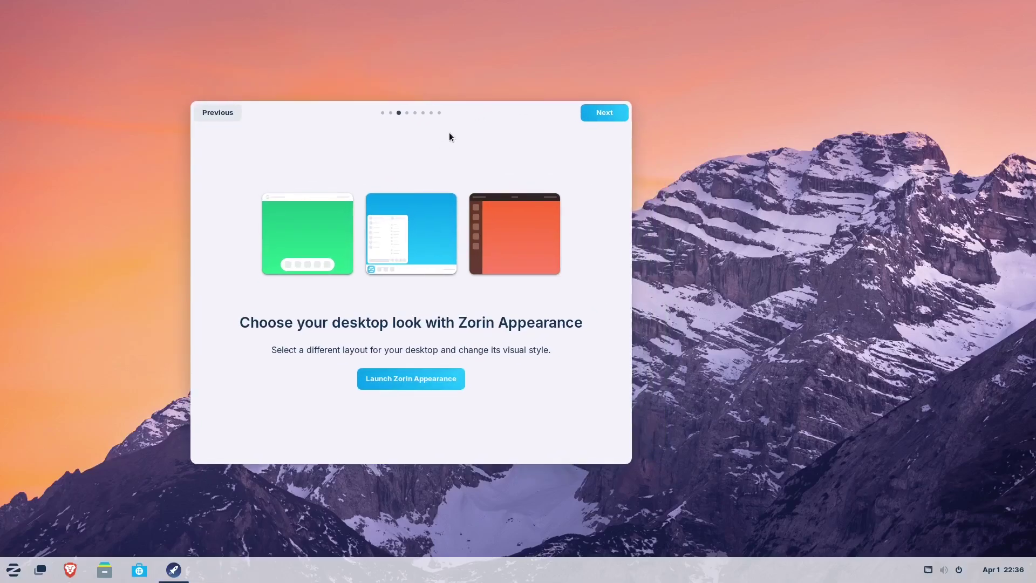
- Launch Settings from the System Tools menu, then close it again
{"action": "left_click", "coordinate": [13, 570]}
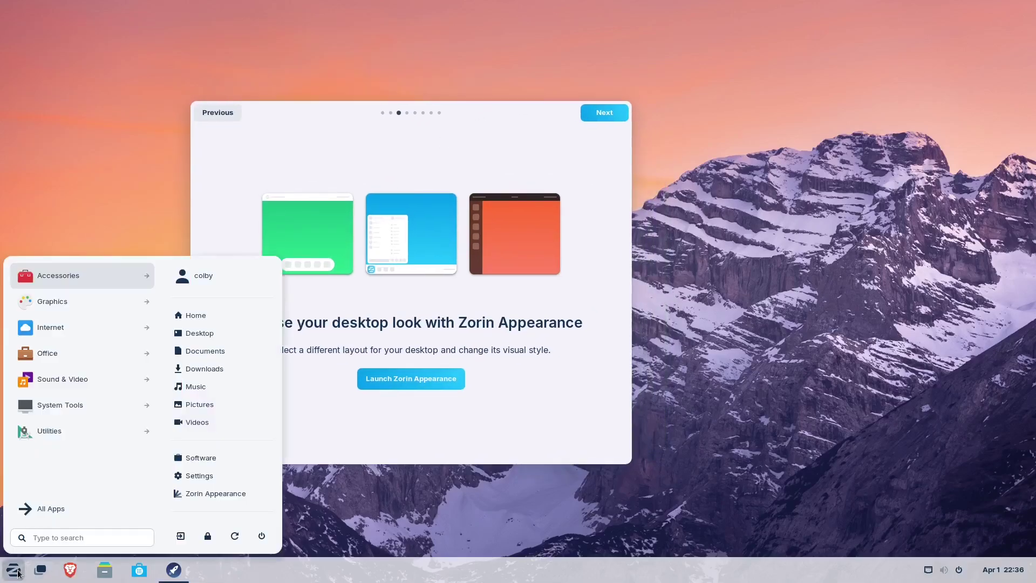
{"action": "left_click", "coordinate": [52, 405]}
{"action": "left_click", "coordinate": [54, 356]}
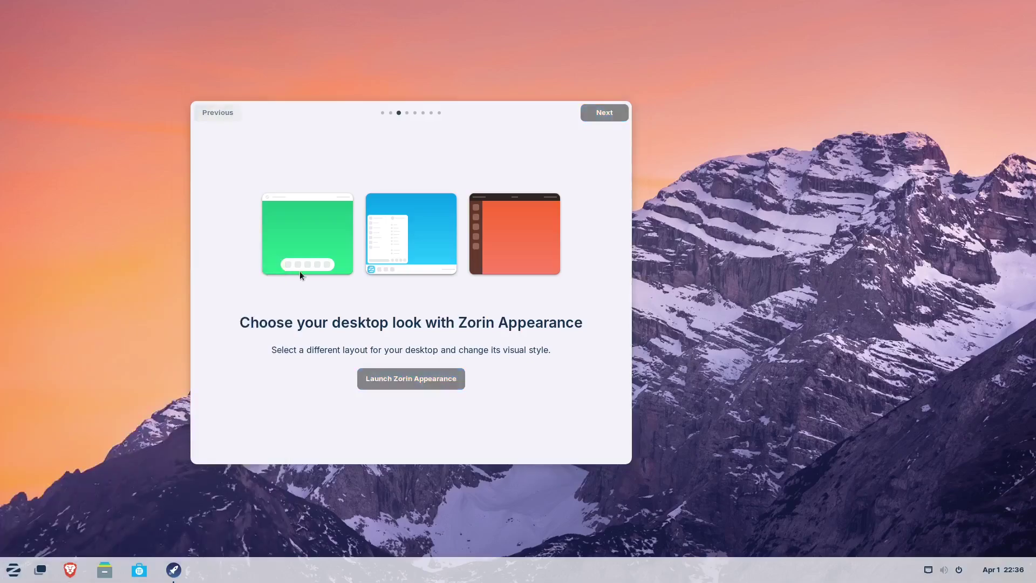
{"action": "left_click", "coordinate": [543, 38]}
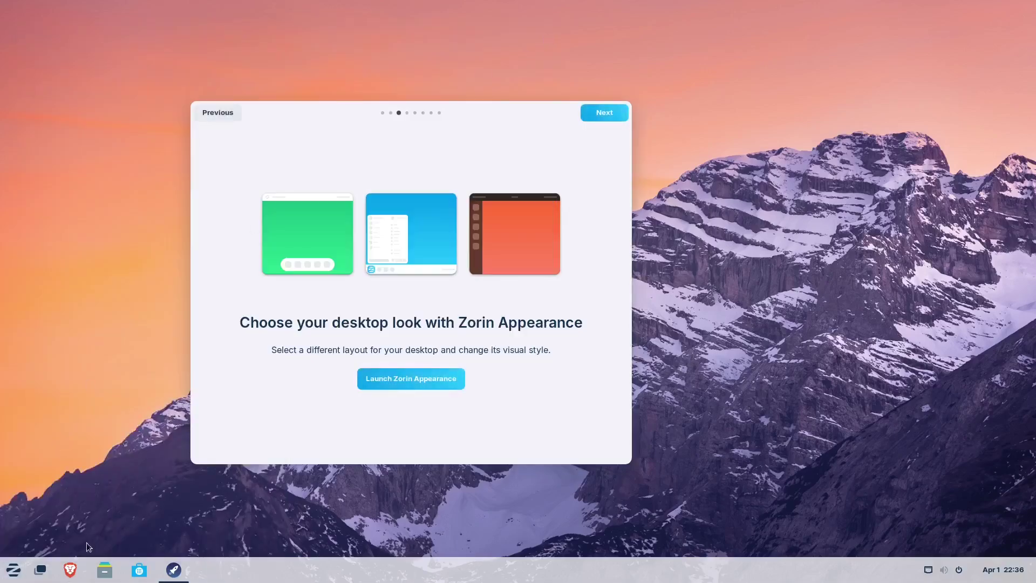
{"action": "left_click_drag", "start_coordinate": [504, 104], "coordinate": [518, 110]}
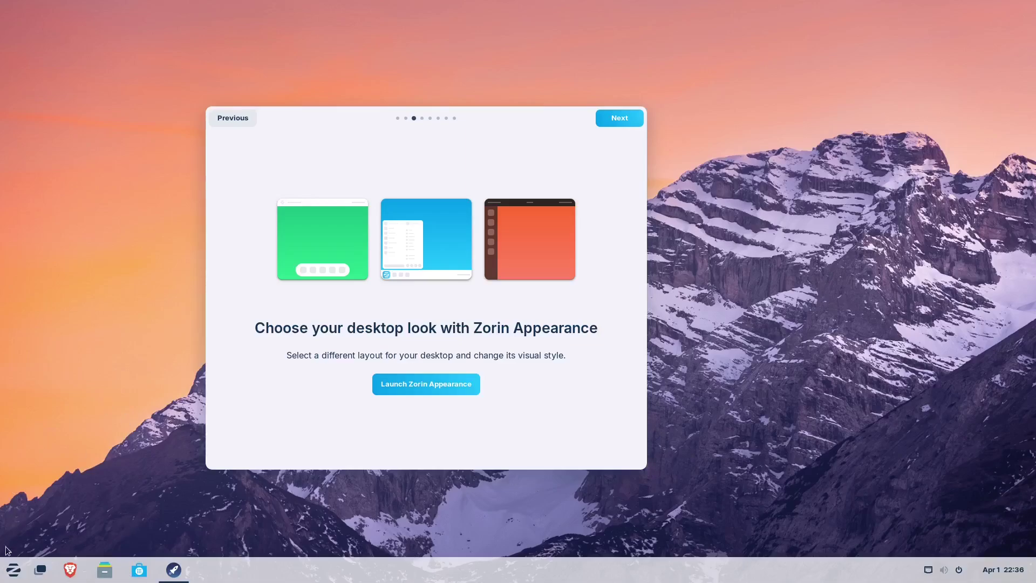
- Advance the welcome tour past the virtual machine notice to Connect your online accounts
{"action": "left_click", "coordinate": [620, 118]}
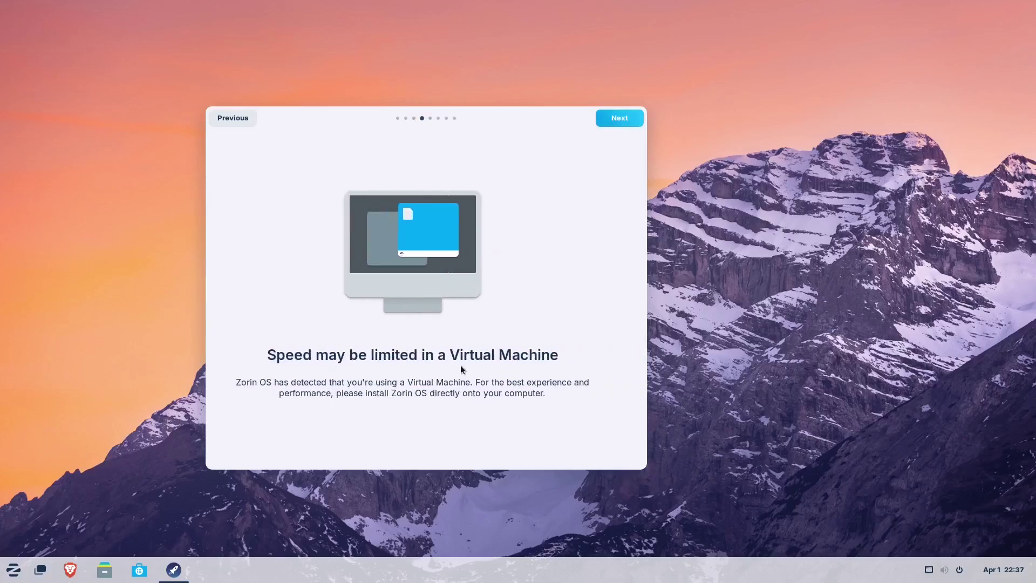
{"action": "mouse_move", "coordinate": [455, 380]}
{"action": "left_mouse_down"}
{"action": "mouse_move", "coordinate": [267, 396]}
{"action": "mouse_move", "coordinate": [439, 384]}
{"action": "left_mouse_up"}
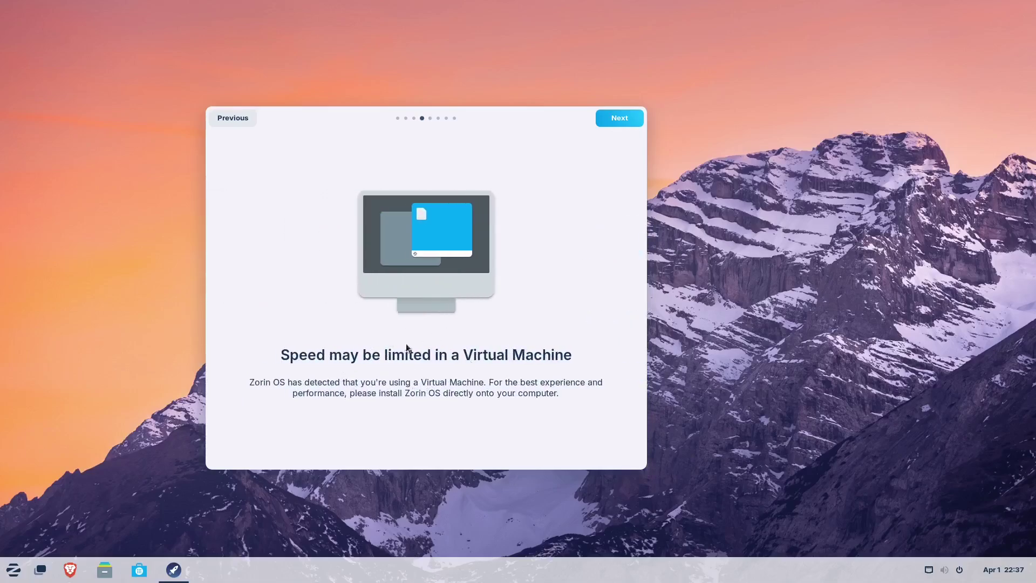
{"action": "left_click", "coordinate": [634, 123]}
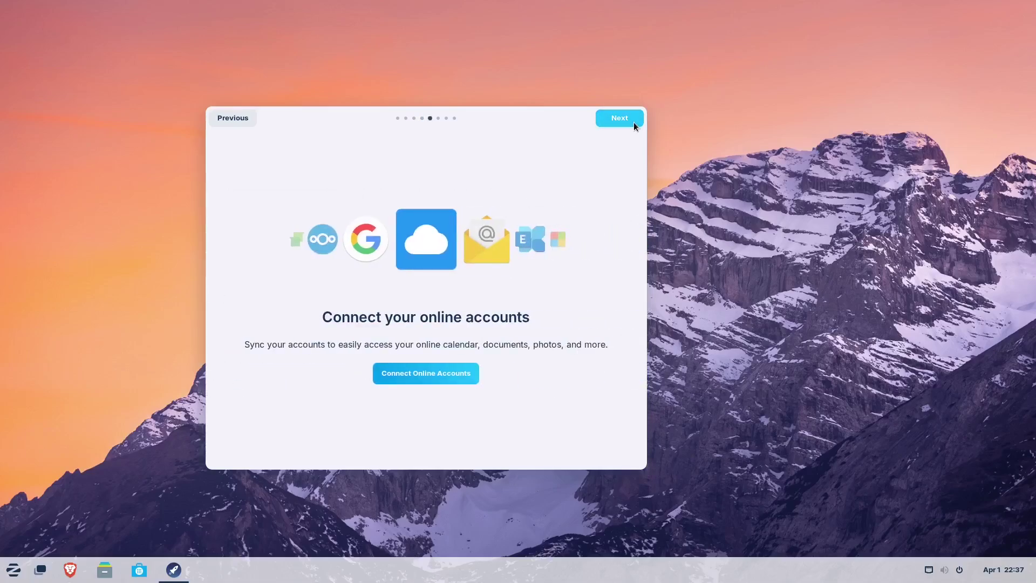
{"action": "left_click", "coordinate": [426, 378]}
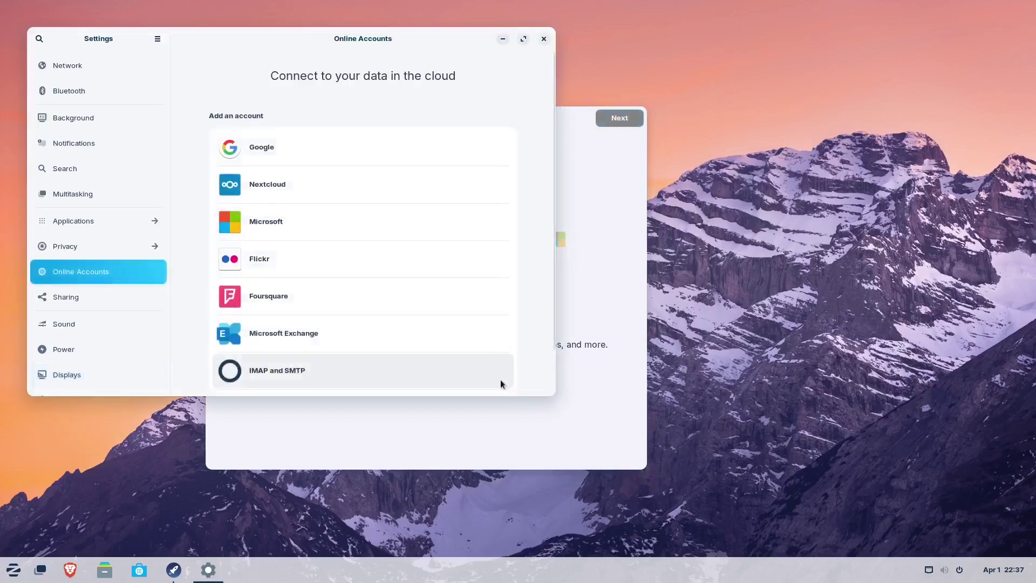
{"action": "scroll", "coordinate": [363, 192], "scroll_direction": "down", "scroll_amount": 2}
{"action": "scroll", "coordinate": [379, 208], "scroll_direction": "up", "scroll_amount": 2}
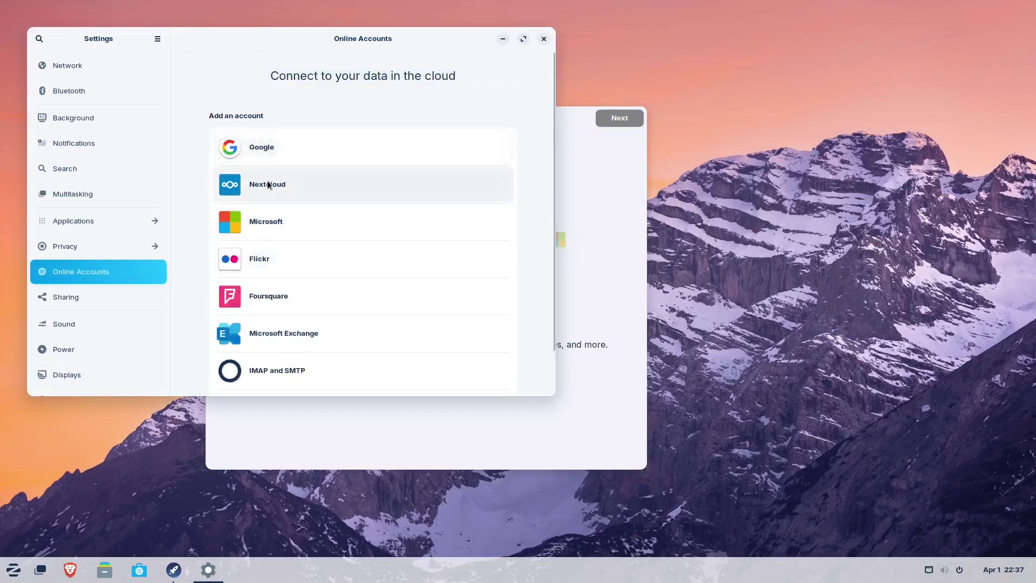
{"action": "scroll", "coordinate": [272, 232], "scroll_direction": "down", "scroll_amount": 2}
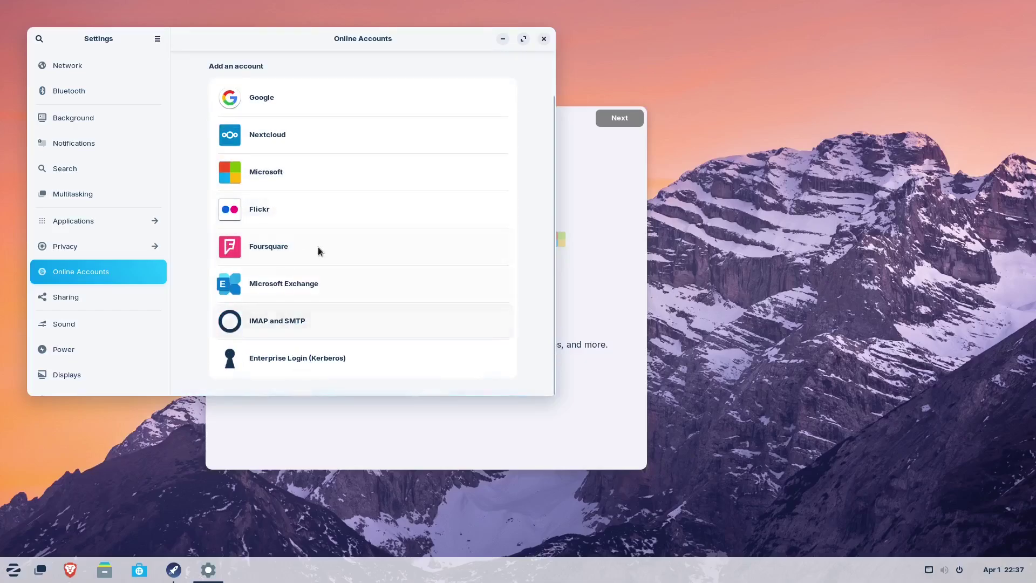
{"action": "scroll", "coordinate": [313, 247], "scroll_direction": "up", "scroll_amount": 2}
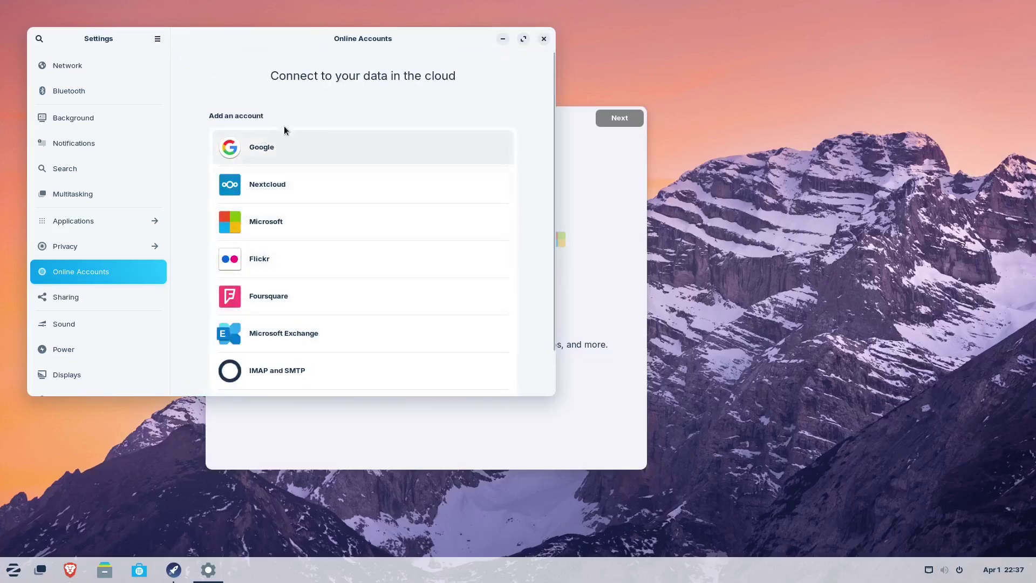
{"action": "left_click", "coordinate": [544, 39]}
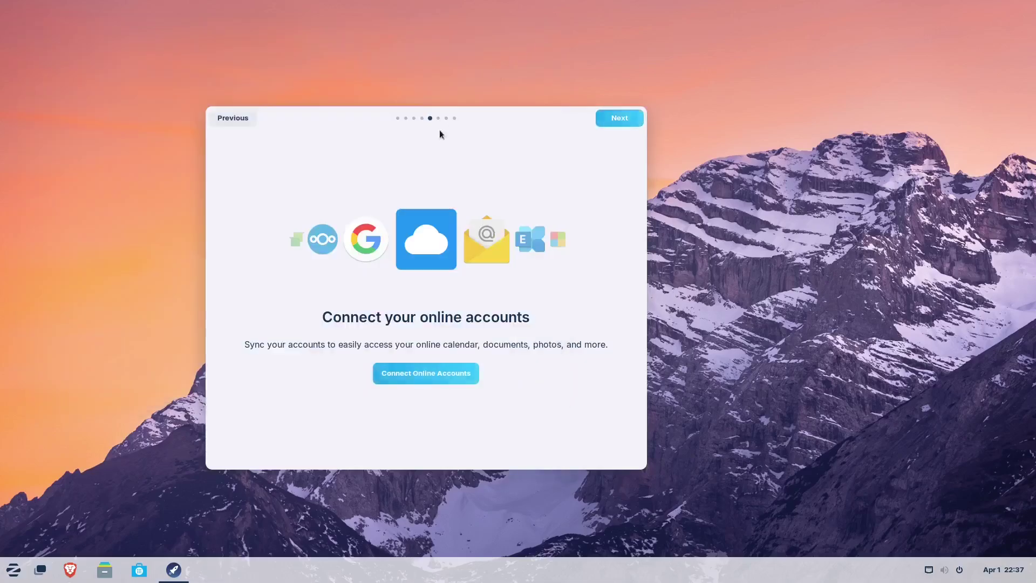
- Advance the tour to the Zorin Connect page, launch Zorin Connect and close it
{"action": "left_click", "coordinate": [608, 118]}
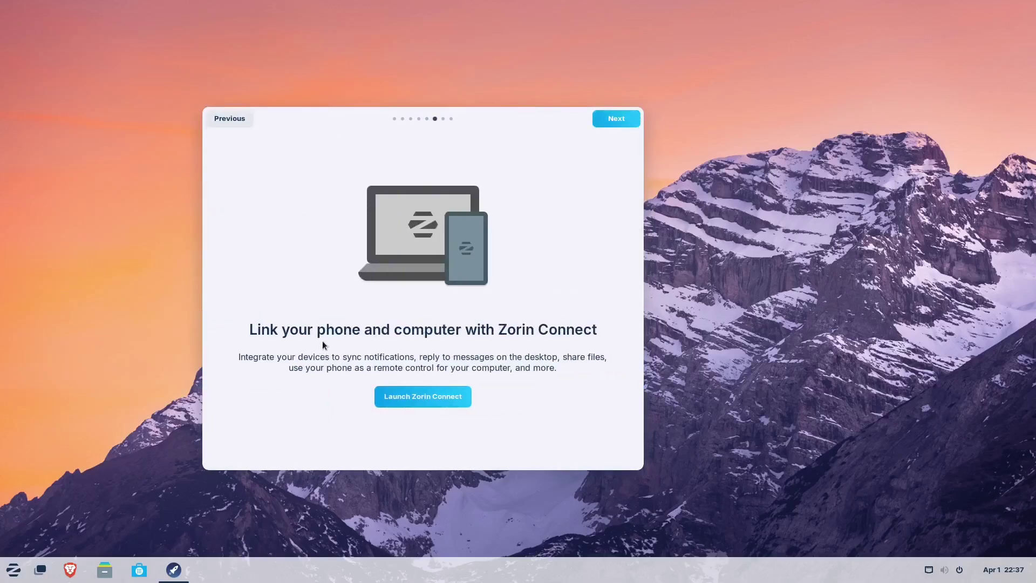
{"action": "left_click", "coordinate": [431, 400]}
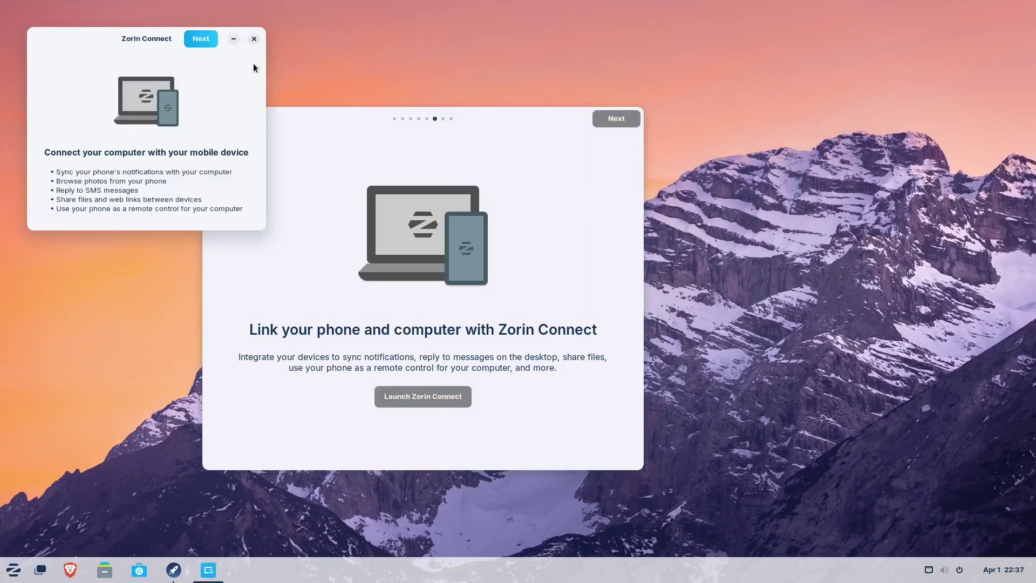
{"action": "left_click", "coordinate": [256, 43]}
{"action": "left_click_drag", "start_coordinate": [307, 115], "coordinate": [244, 129]}
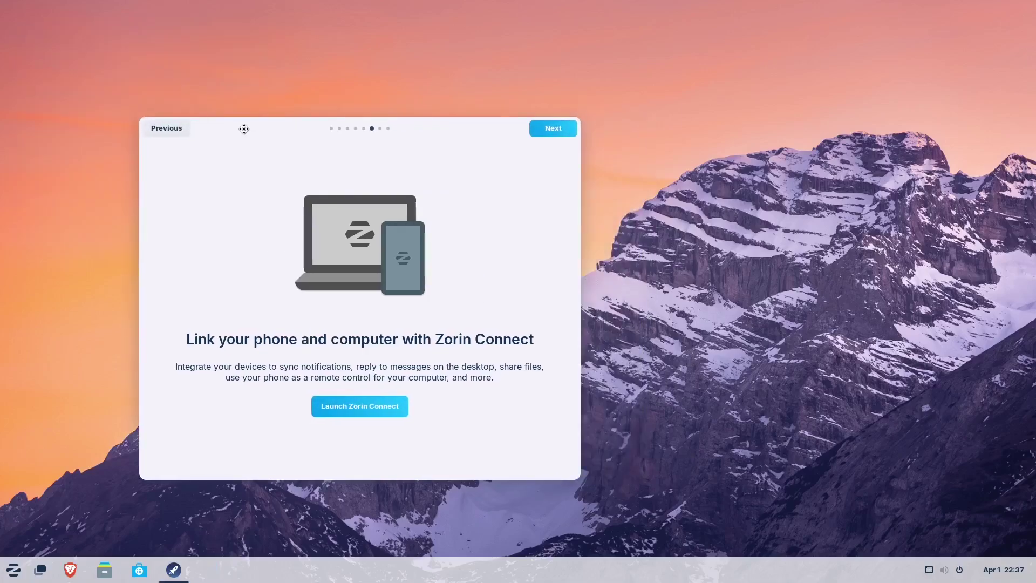
- Move through to the tour's final page and choose Remind Me Later on the update prompt
{"action": "left_click", "coordinate": [574, 130]}
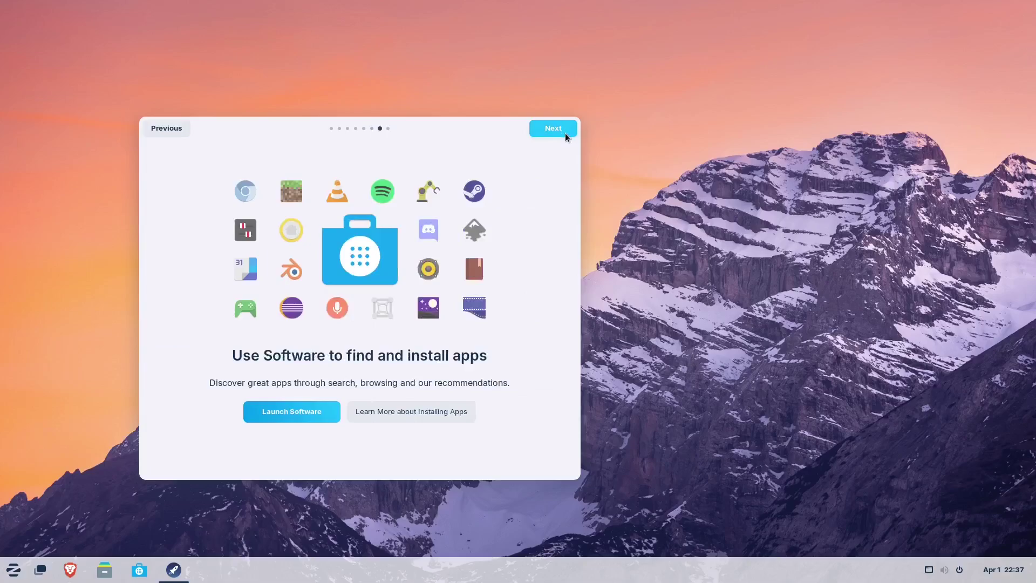
{"action": "left_click", "coordinate": [566, 137]}
{"action": "left_click", "coordinate": [257, 88]}
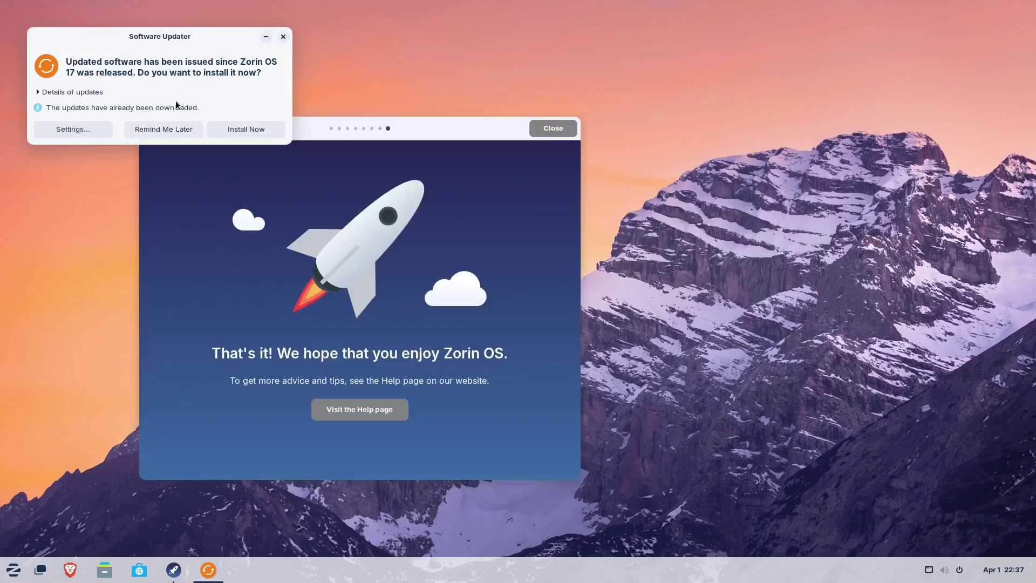
{"action": "left_click", "coordinate": [164, 124]}
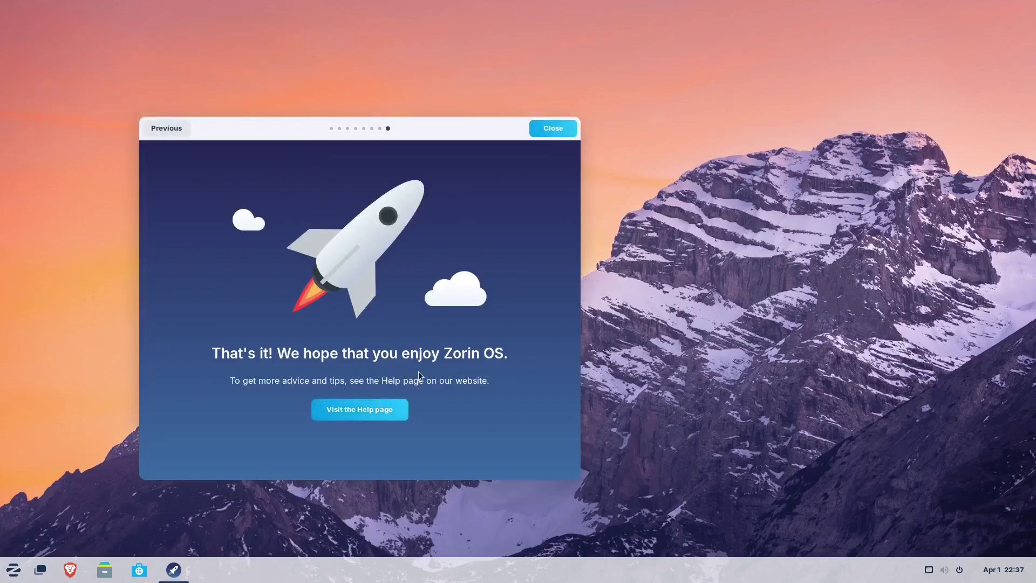
- Open Software from the tour, view About Software and copy its 45.3 version
{"action": "left_click", "coordinate": [171, 131]}
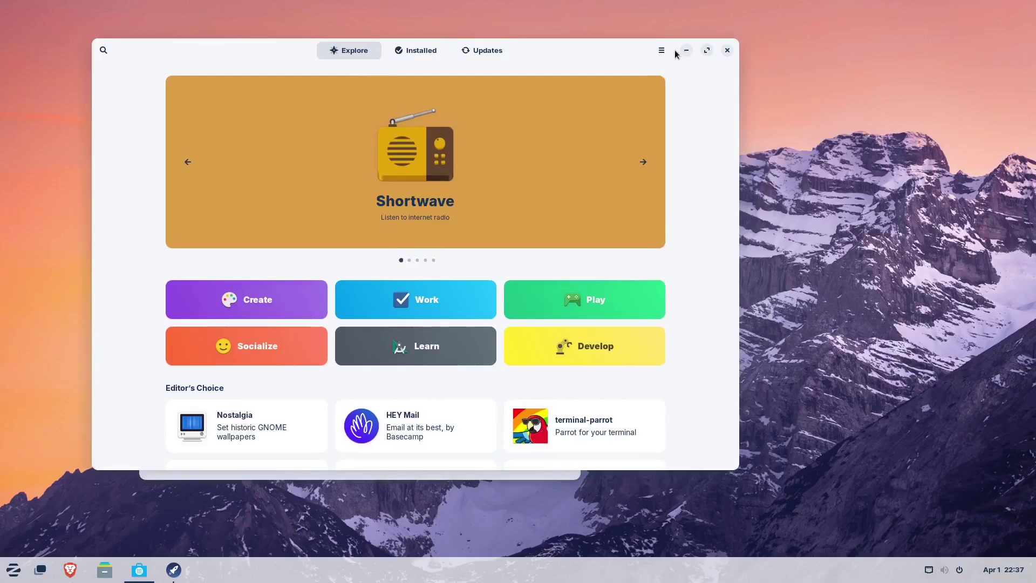
{"action": "left_click", "coordinate": [661, 51]}
{"action": "left_click", "coordinate": [648, 112]}
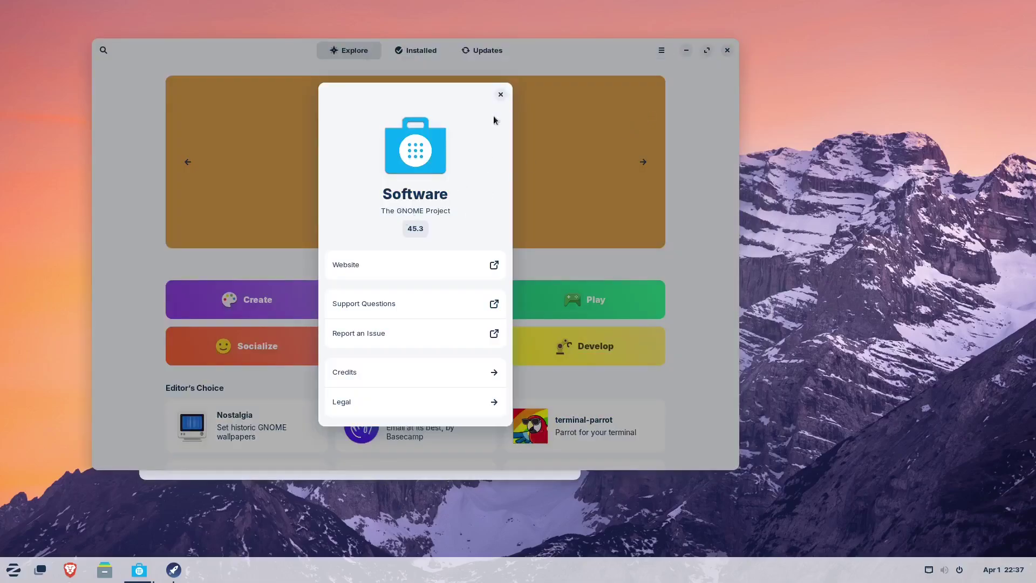
{"action": "left_click", "coordinate": [407, 232]}
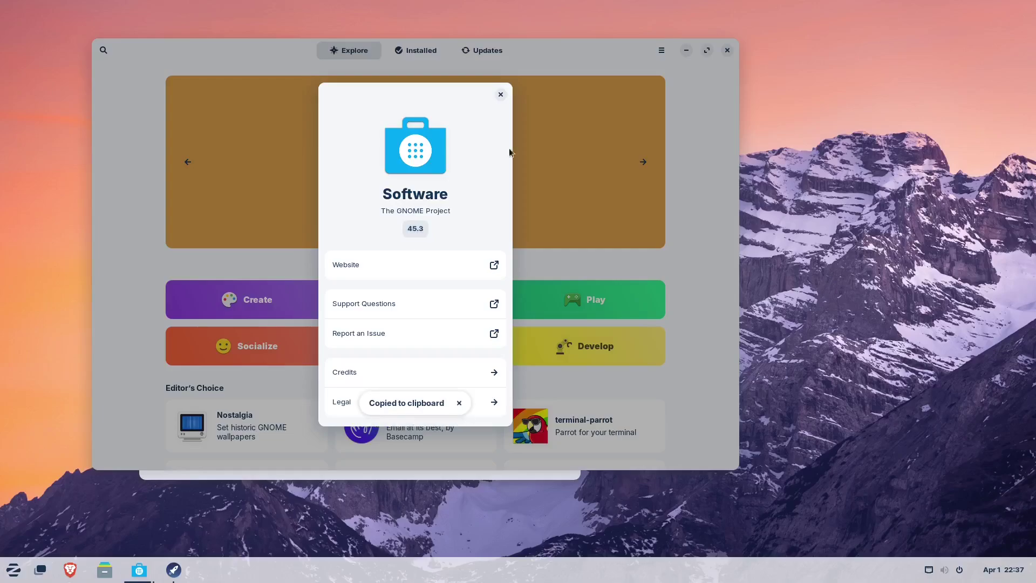
{"action": "left_click", "coordinate": [501, 96]}
- Scroll the Explore page and reopen the store's options menu
{"action": "scroll", "coordinate": [441, 349], "scroll_direction": "down", "scroll_amount": 10}
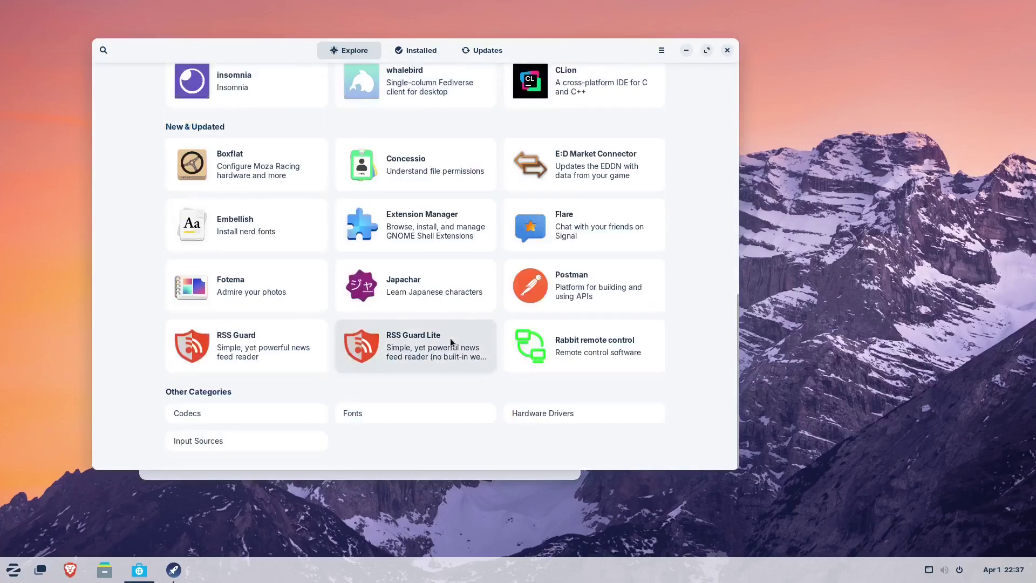
{"action": "scroll", "coordinate": [451, 336], "scroll_direction": "up", "scroll_amount": 9}
{"action": "scroll", "coordinate": [451, 335], "scroll_direction": "up", "scroll_amount": 1}
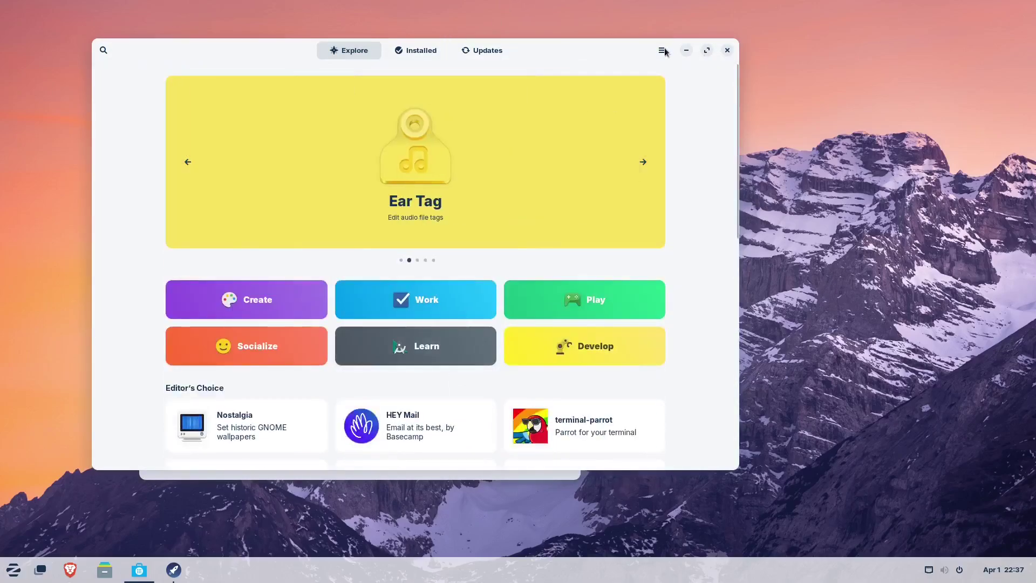
{"action": "left_click", "coordinate": [661, 50]}
{"action": "left_click", "coordinate": [663, 80]}
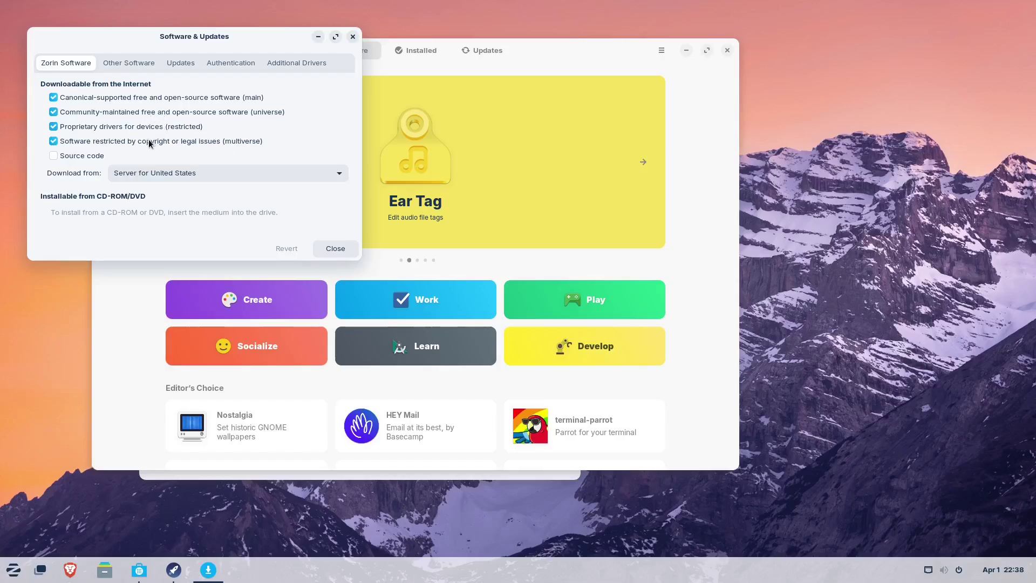
{"action": "left_click", "coordinate": [133, 64]}
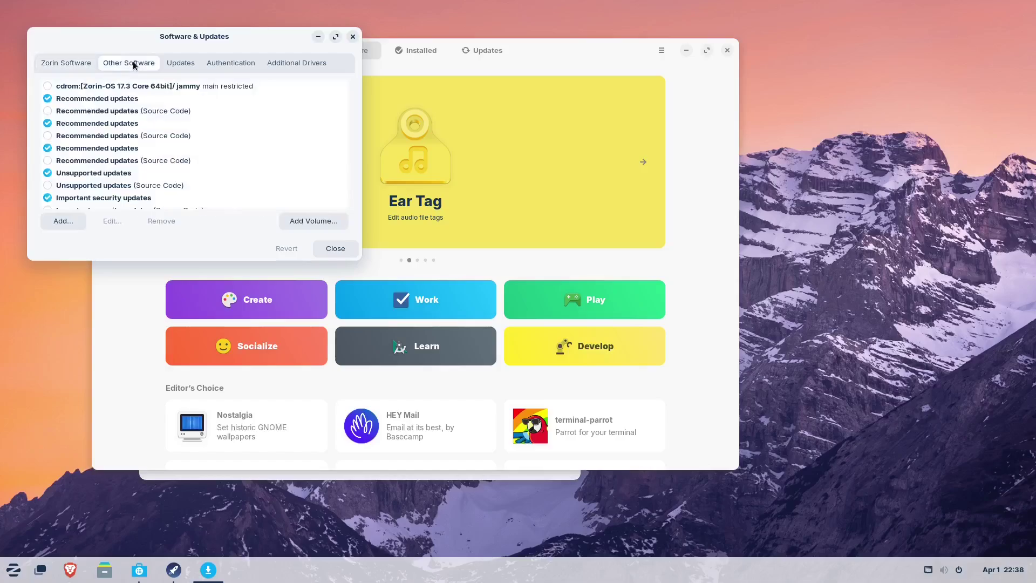
{"action": "scroll", "coordinate": [231, 105], "scroll_direction": "down", "scroll_amount": 10}
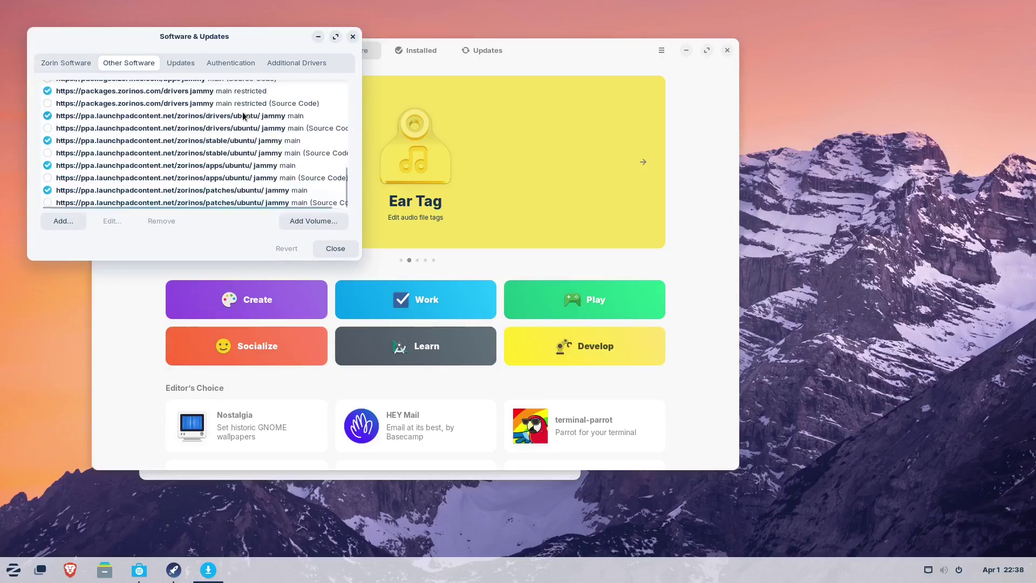
{"action": "scroll", "coordinate": [247, 117], "scroll_direction": "up", "scroll_amount": 5}
{"action": "left_click", "coordinate": [180, 64]}
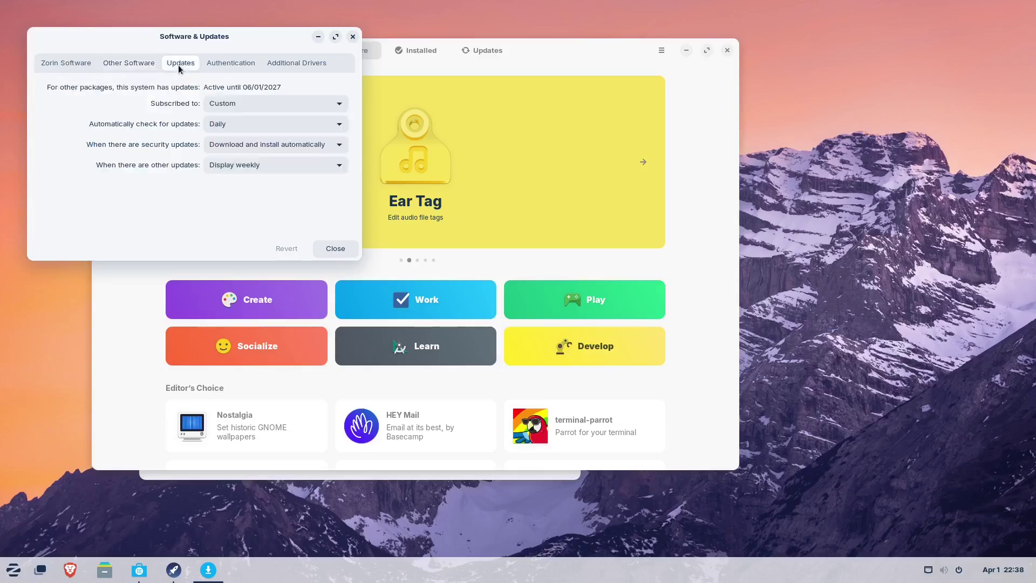
{"action": "left_click", "coordinate": [353, 37]}
{"action": "scroll", "coordinate": [318, 326], "scroll_direction": "down", "scroll_amount": 5}
{"action": "scroll", "coordinate": [324, 305], "scroll_direction": "up", "scroll_amount": 5}
- Search the store for 'obs', open OBS Studio and review its Flathub, Snap Store and Zorin OS sources
{"action": "left_click", "coordinate": [103, 51]}
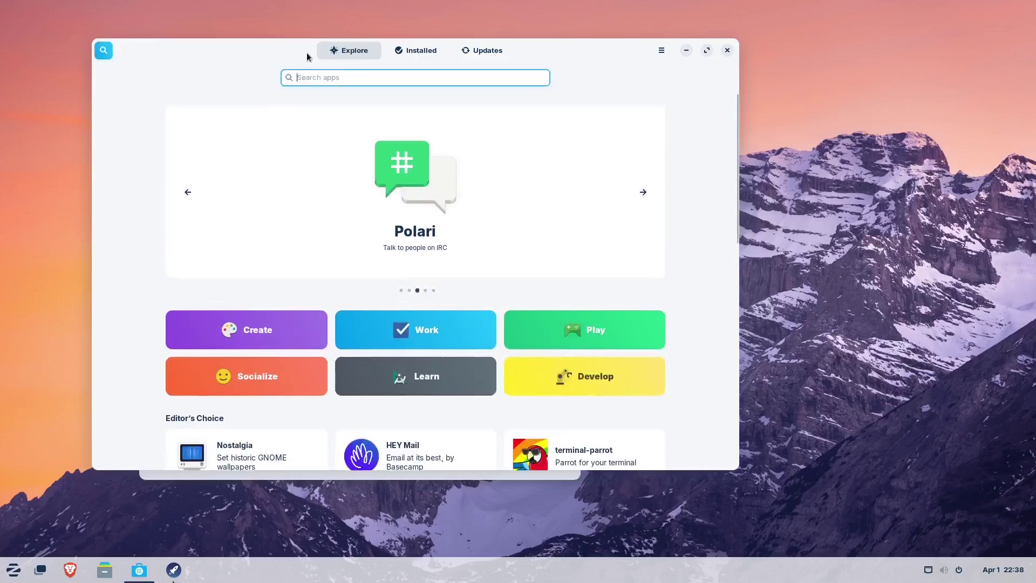
{"action": "type", "text": "obs"}
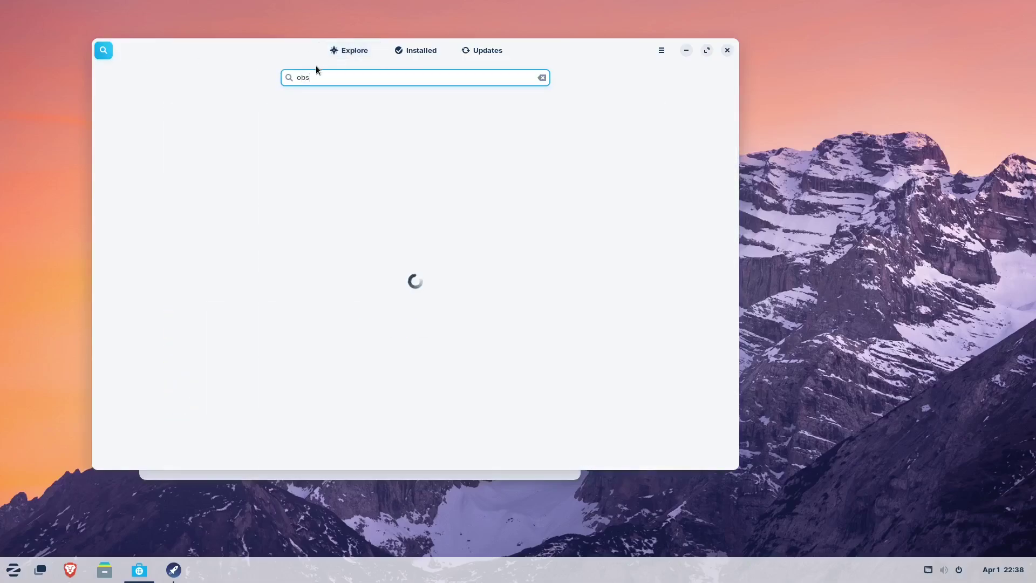
{"action": "left_click", "coordinate": [320, 129]}
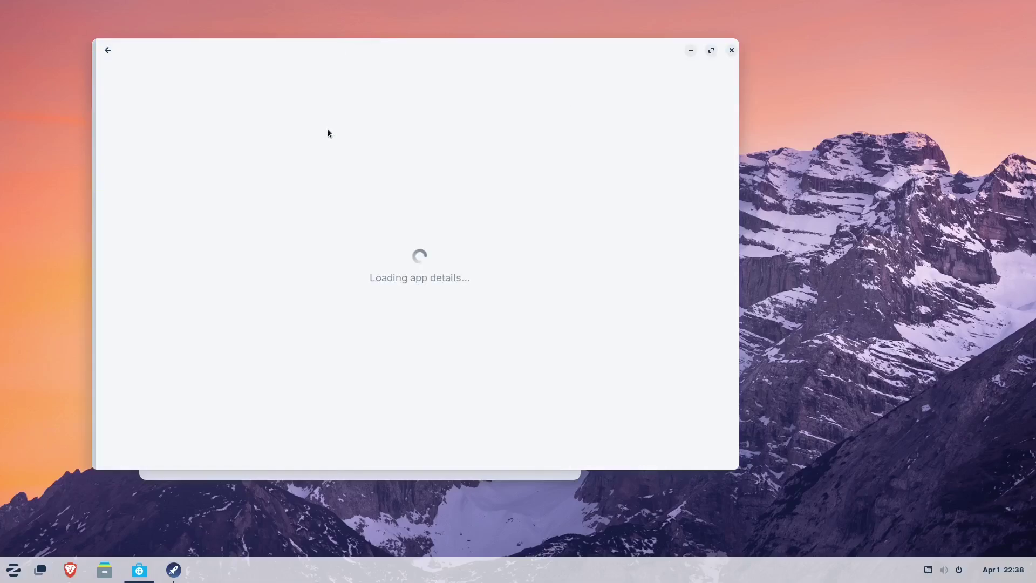
{"action": "left_click", "coordinate": [632, 122]}
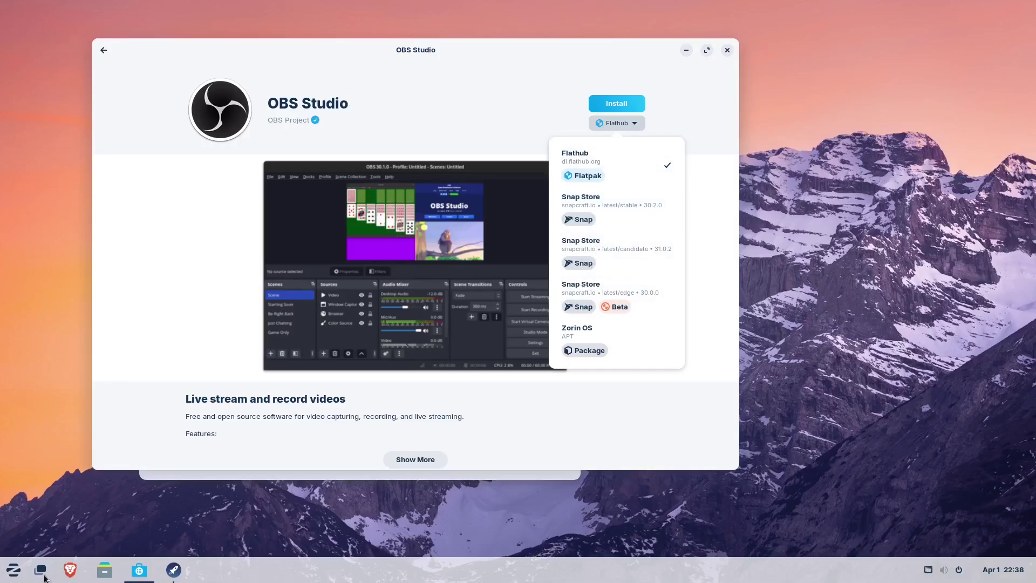
{"action": "left_click", "coordinate": [12, 570]}
{"action": "left_click", "coordinate": [10, 572]}
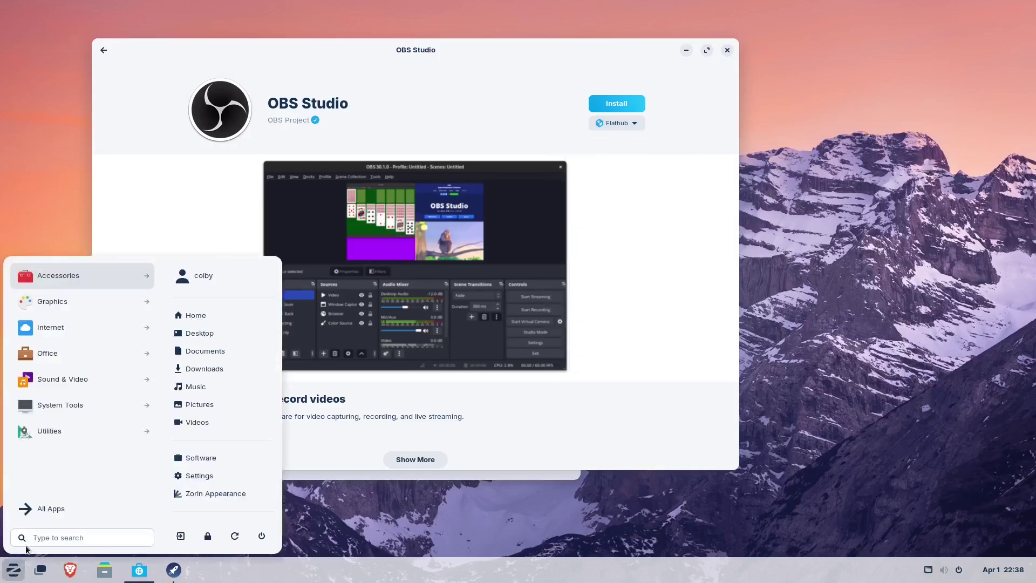
- Launch Terminal, run whereis snap to find /usr/bin/snap, then close the terminal
{"action": "type", "text": "net"}
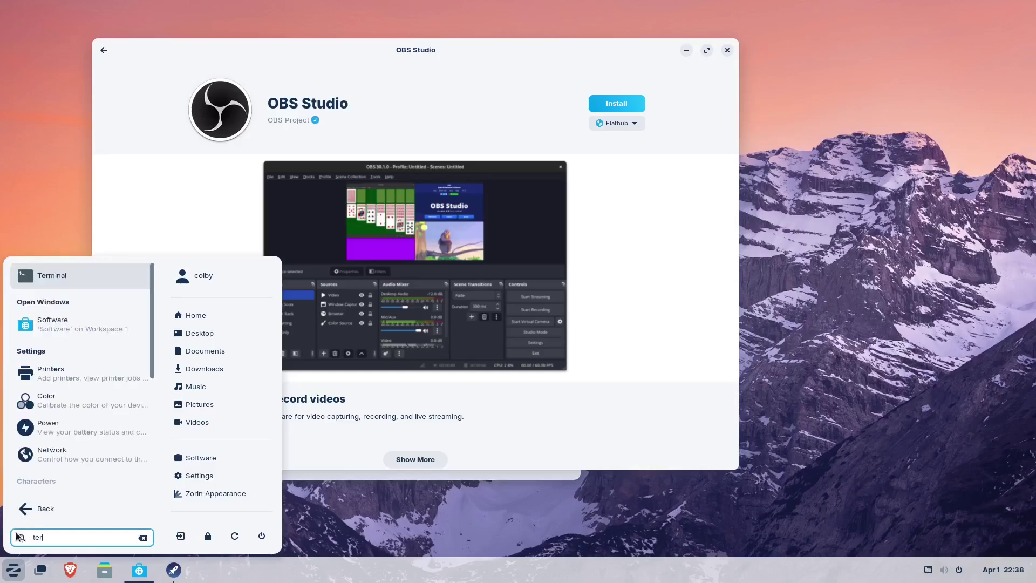
{"action": "left_click", "coordinate": [74, 280]}
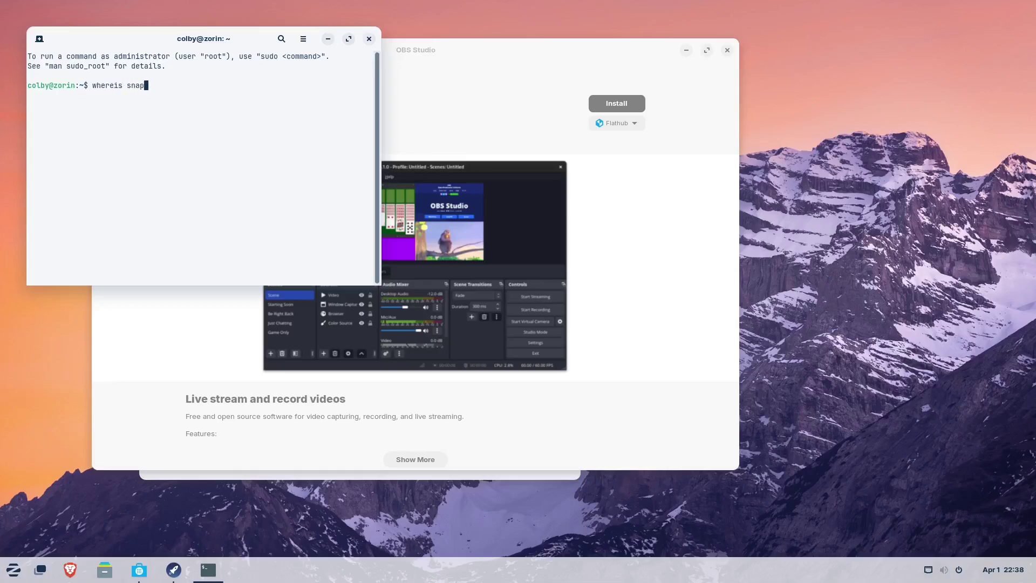
{"action": "key", "text": "Return"}
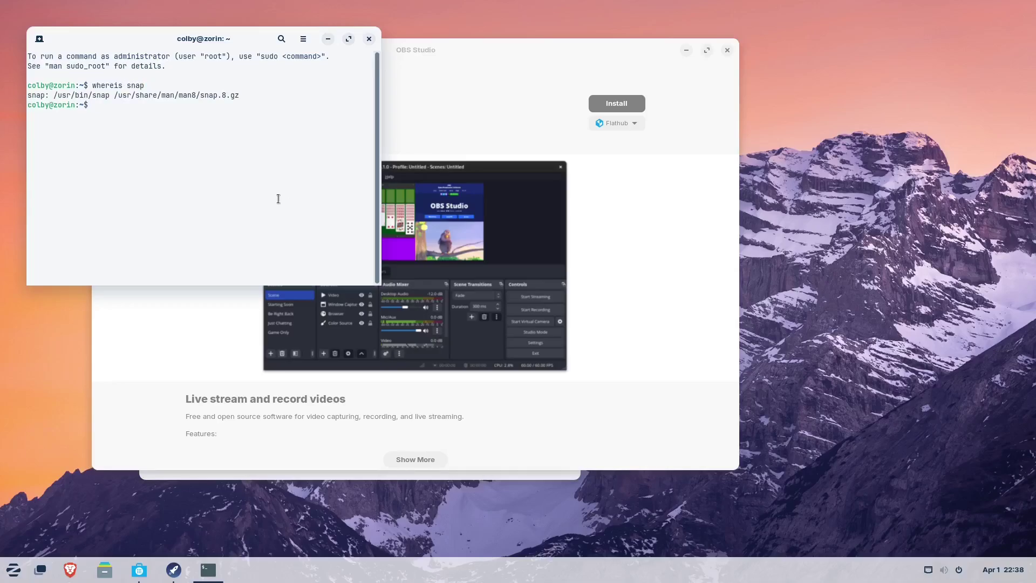
{"action": "left_click_drag", "start_coordinate": [182, 40], "coordinate": [420, 174]}
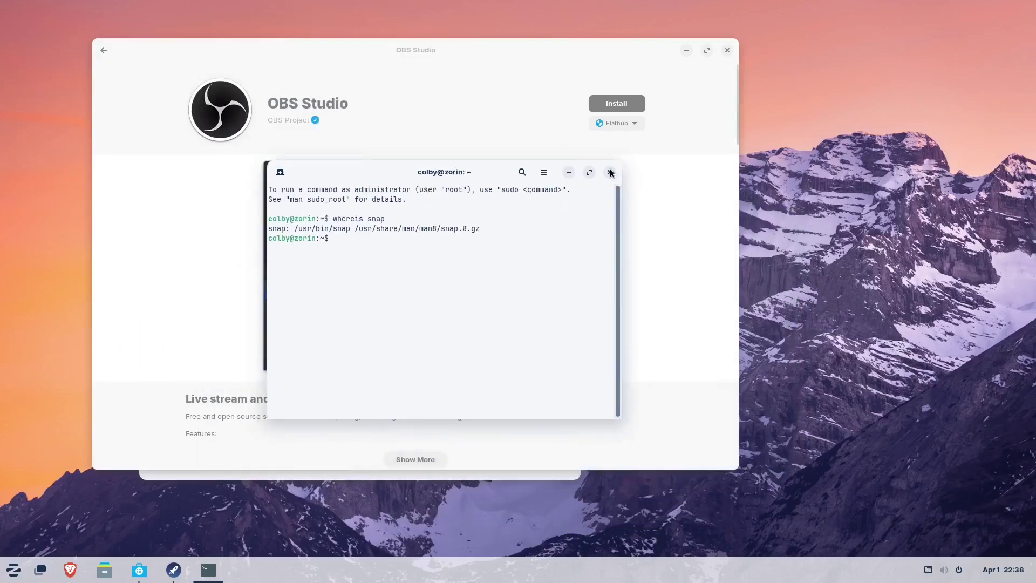
{"action": "key", "text": "ctrl+d"}
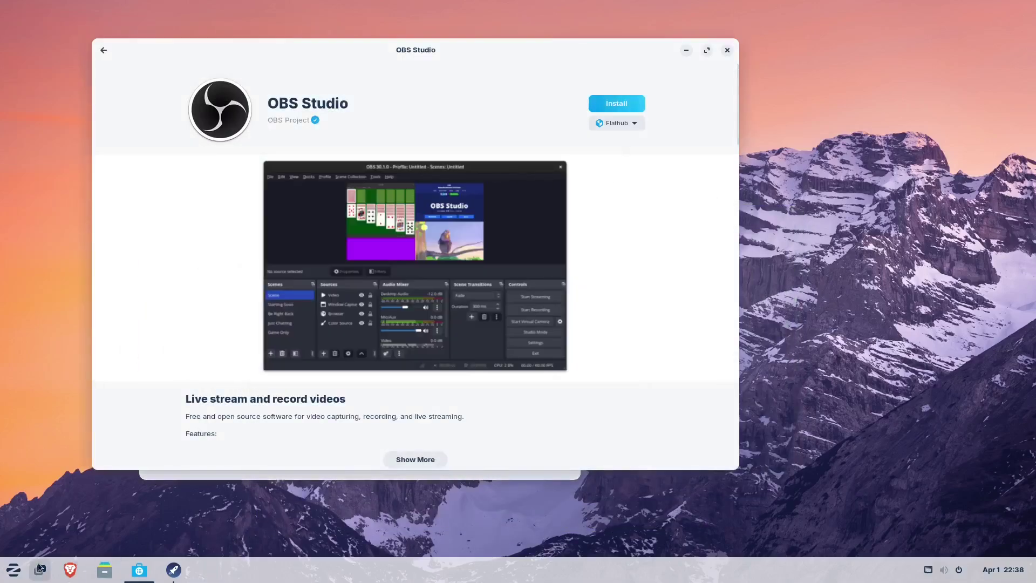
- Open Display Settings from the desktop's right-click menu
{"action": "left_click", "coordinate": [18, 574]}
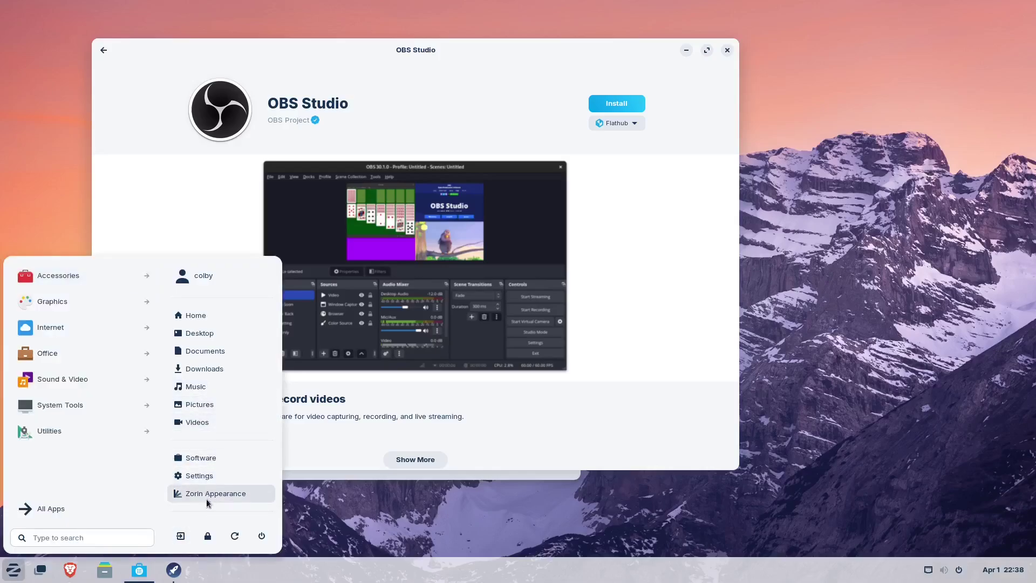
{"action": "left_click", "coordinate": [394, 516]}
{"action": "right_click", "coordinate": [14, 280]}
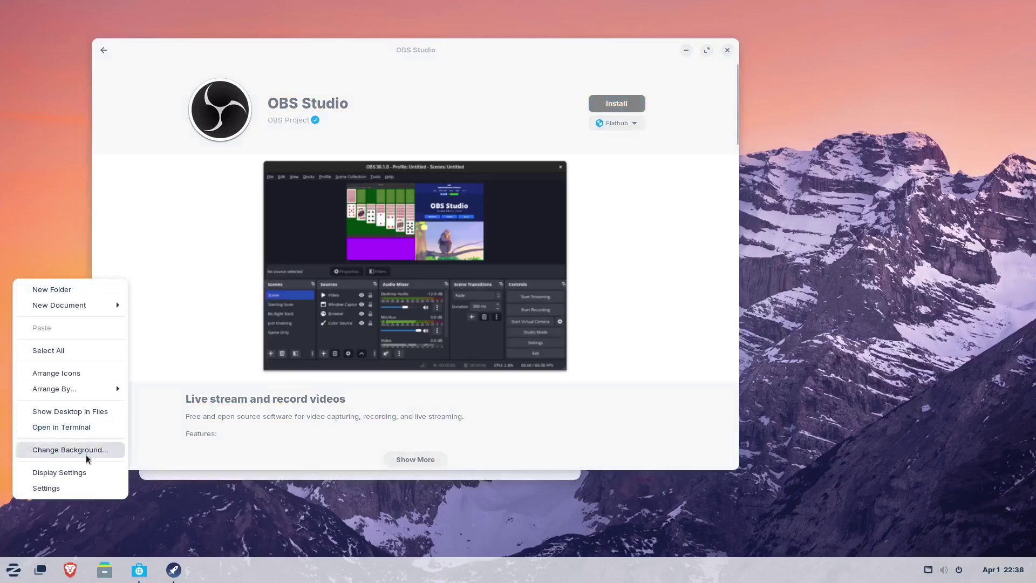
{"action": "left_click", "coordinate": [74, 471]}
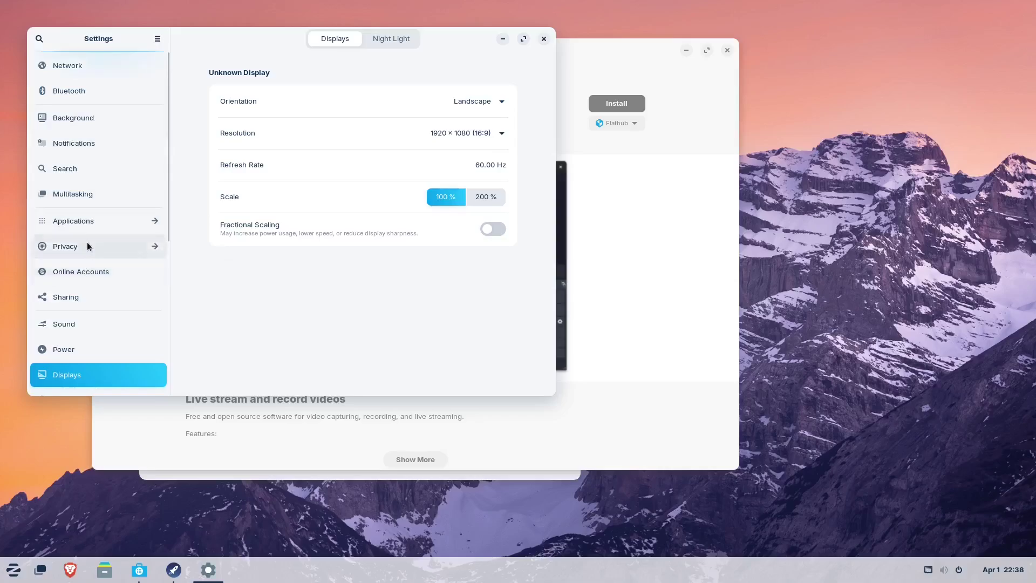
- Review the Displays page's 1920 × 1080, 60.00 Hz, 100 % scale settings and glance at the calendar
{"action": "scroll", "coordinate": [88, 144], "scroll_direction": "down", "scroll_amount": 4}
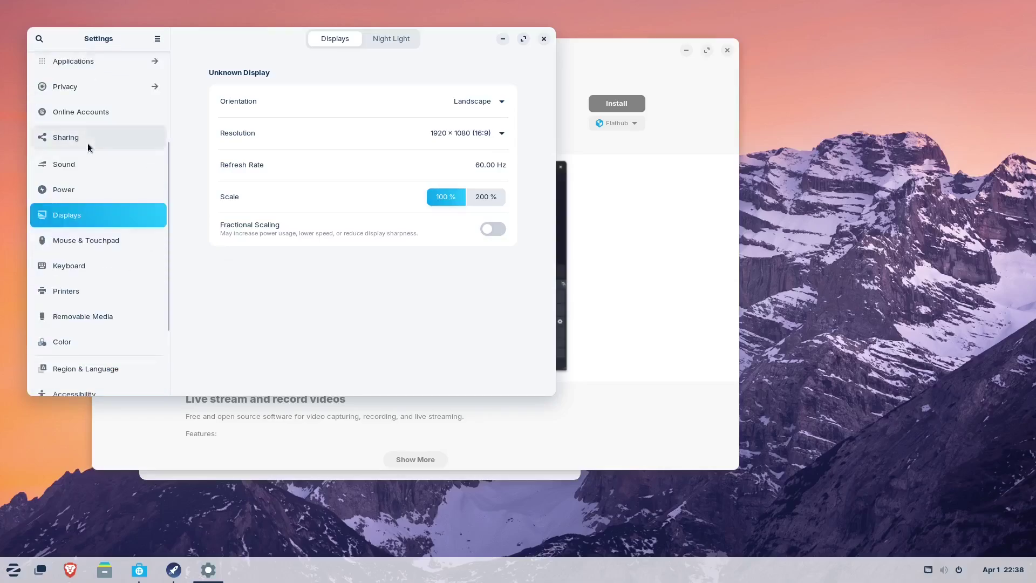
{"action": "scroll", "coordinate": [88, 144], "scroll_direction": "down", "scroll_amount": 3}
{"action": "scroll", "coordinate": [96, 169], "scroll_direction": "up", "scroll_amount": 7}
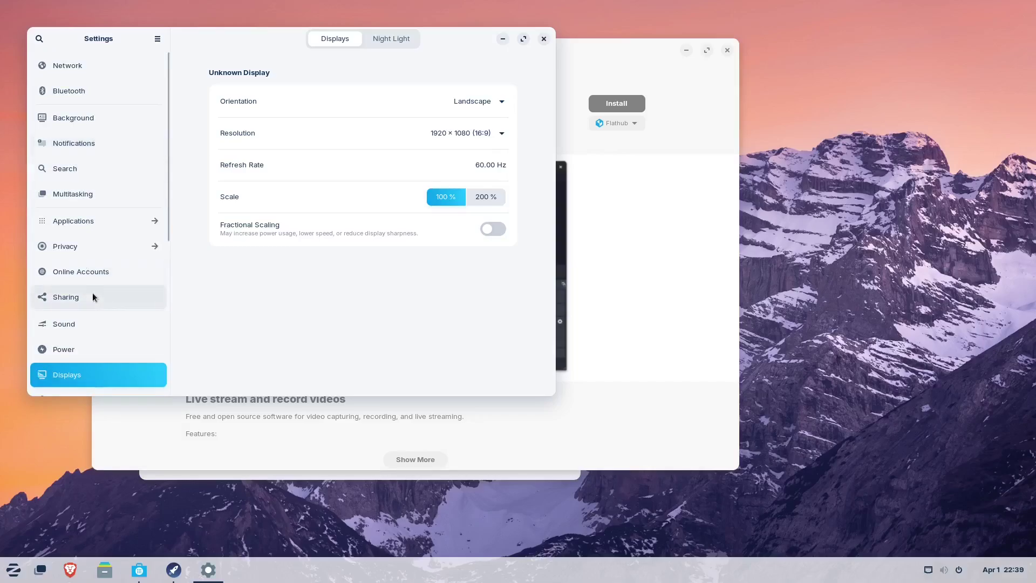
{"action": "scroll", "coordinate": [92, 293], "scroll_direction": "down", "scroll_amount": 7}
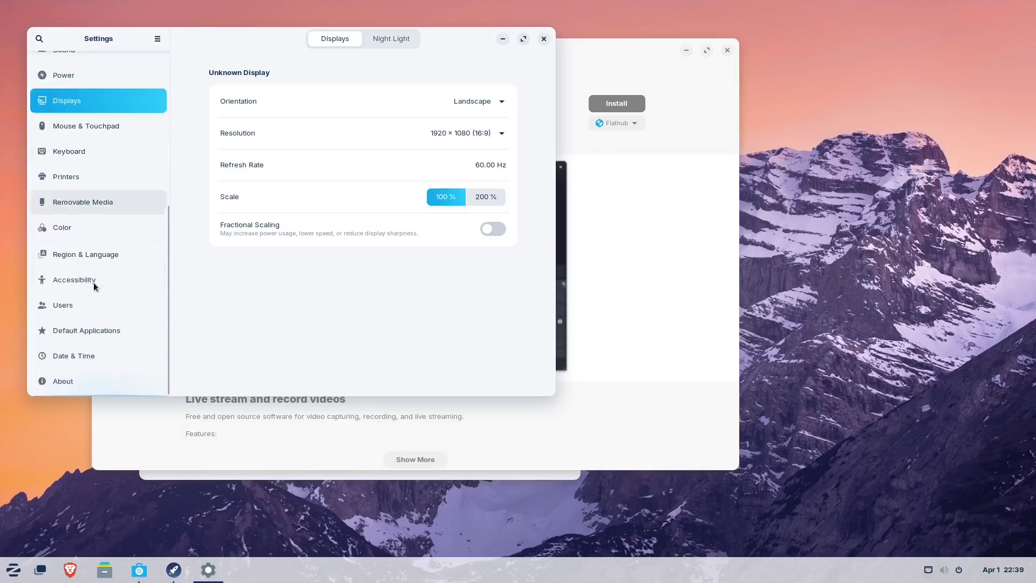
{"action": "scroll", "coordinate": [94, 323], "scroll_direction": "up", "scroll_amount": 6}
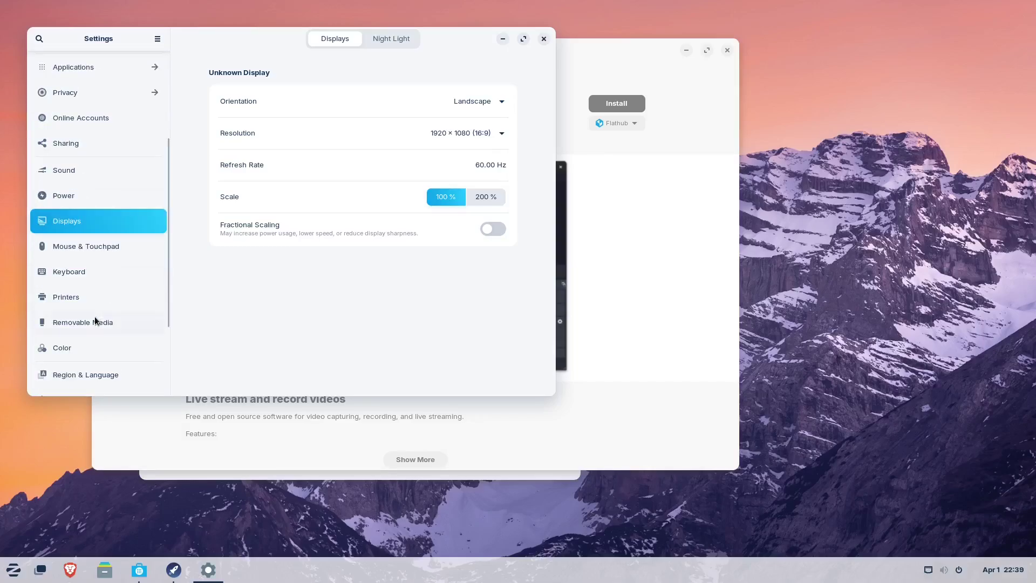
{"action": "scroll", "coordinate": [72, 301], "scroll_direction": "up", "scroll_amount": 1}
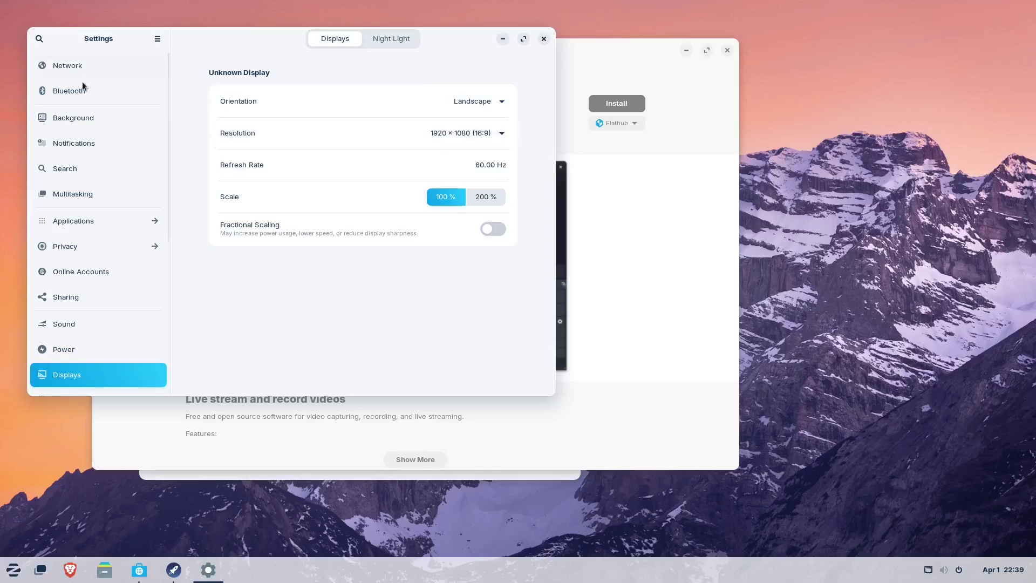
{"action": "left_click", "coordinate": [1025, 567]}
{"action": "left_click", "coordinate": [1025, 568]}
- Turn on Dark Mode from the quick settings panel
{"action": "left_click", "coordinate": [1020, 570]}
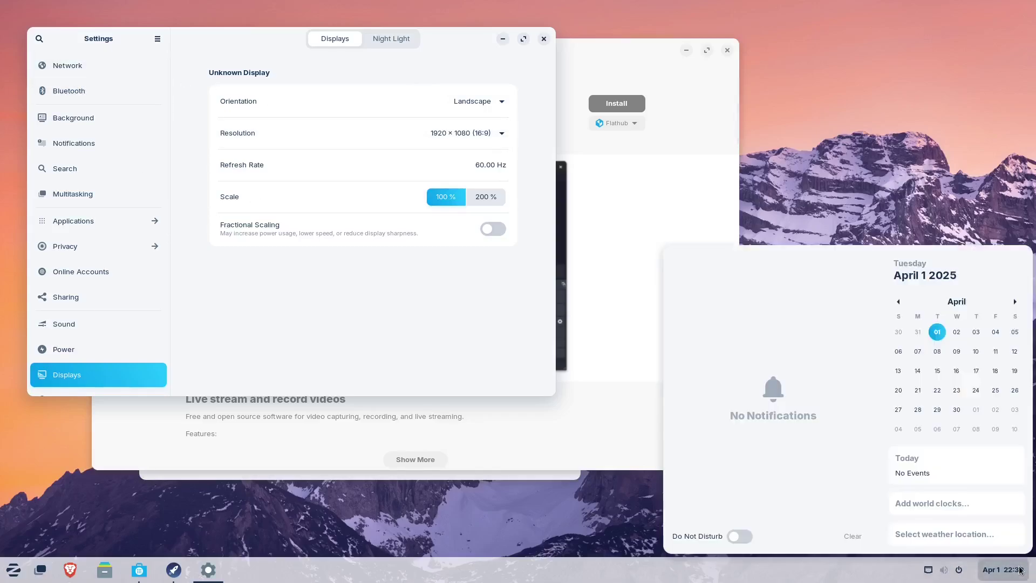
{"action": "left_click", "coordinate": [973, 569]}
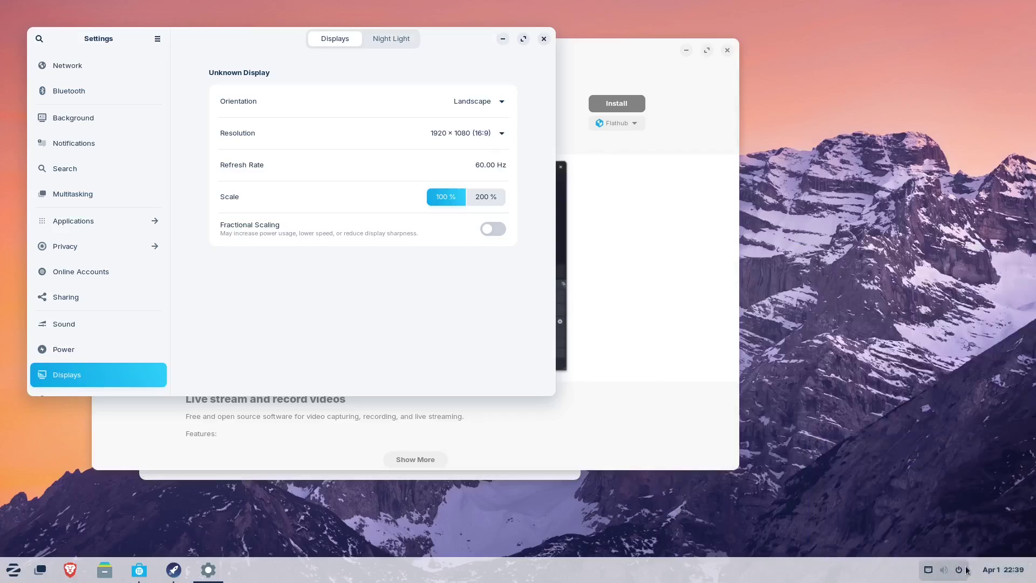
{"action": "left_click", "coordinate": [962, 571]}
{"action": "left_click", "coordinate": [861, 536]}
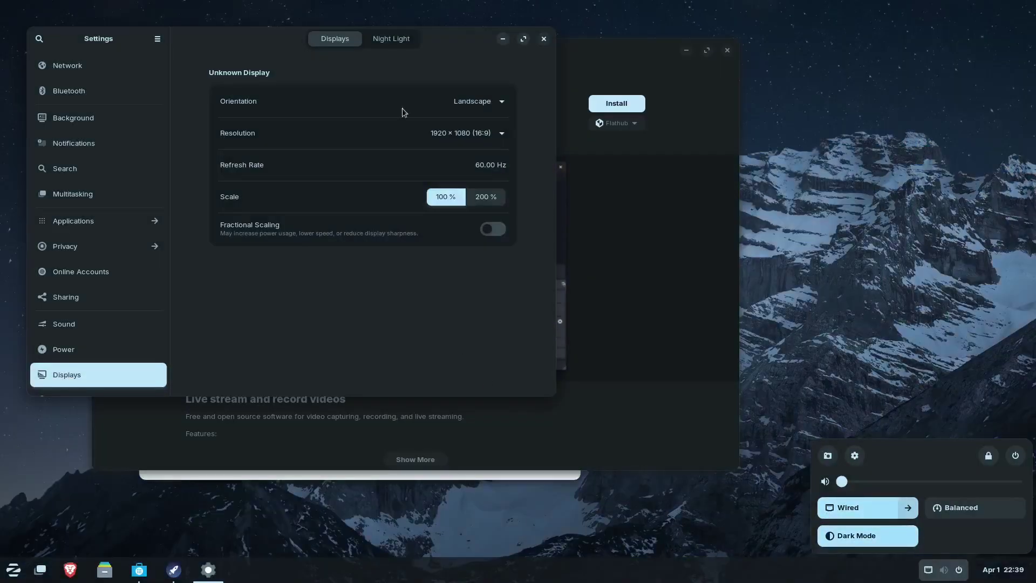
{"action": "left_click", "coordinate": [276, 77]}
- Close Settings and finish the Software welcome dialog, keeping the OBS Studio window in view
{"action": "left_click_drag", "start_coordinate": [225, 57], "coordinate": [285, 147]}
{"action": "left_click", "coordinate": [598, 136]}
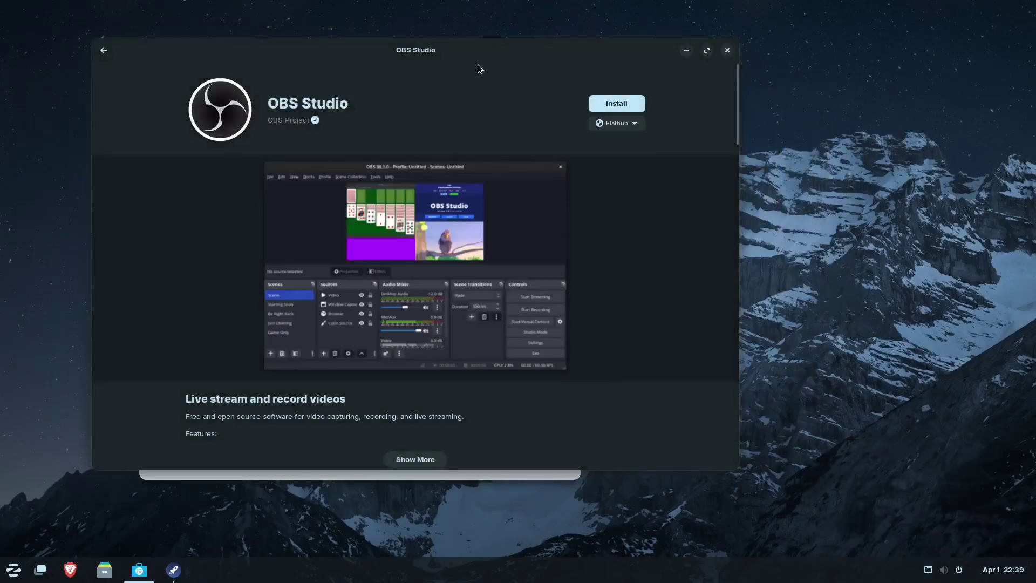
{"action": "left_click_drag", "start_coordinate": [520, 53], "coordinate": [772, 86]}
{"action": "left_click", "coordinate": [260, 126]}
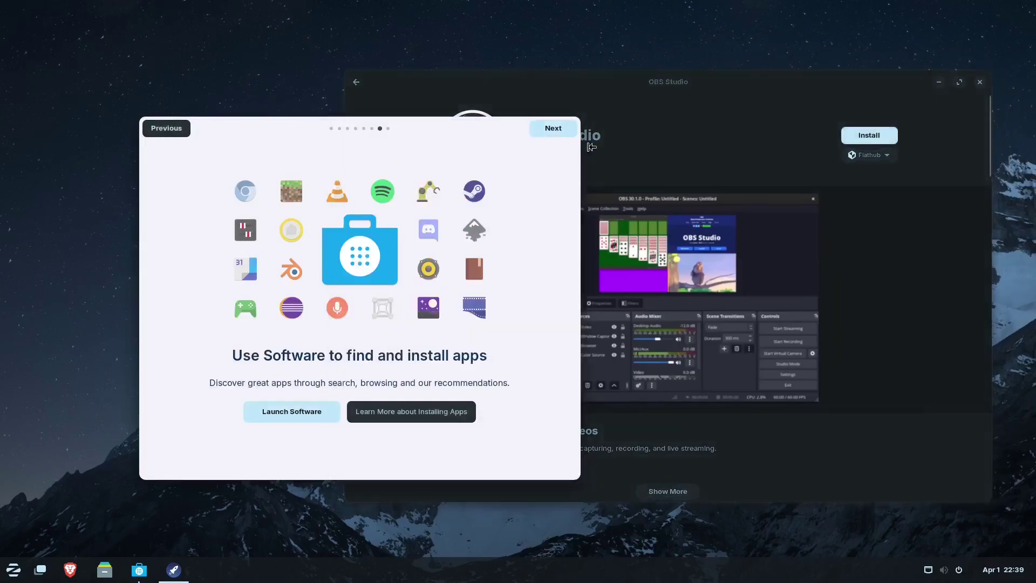
{"action": "left_click", "coordinate": [562, 128]}
{"action": "left_click", "coordinate": [562, 127]}
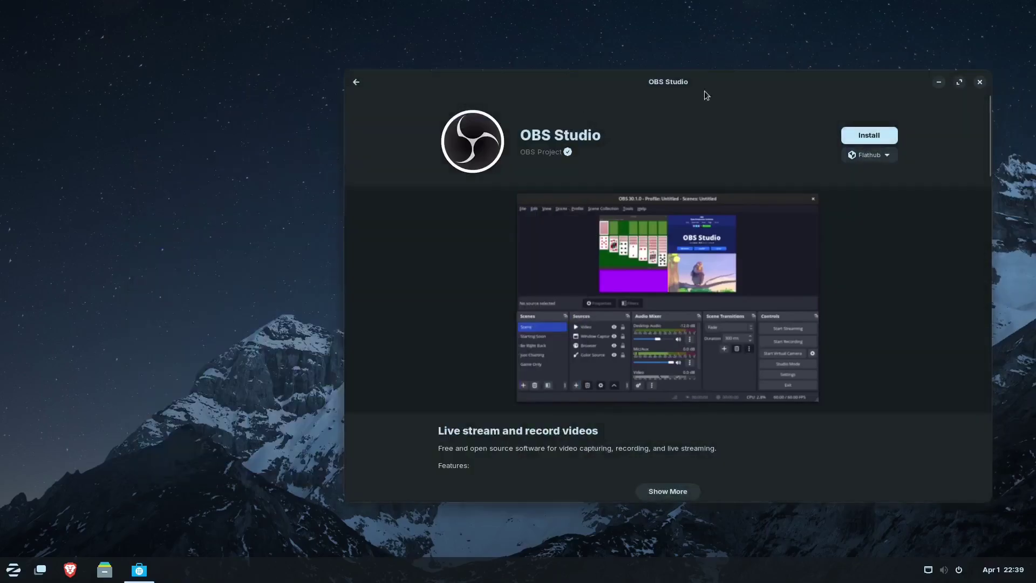
{"action": "left_click_drag", "start_coordinate": [744, 84], "coordinate": [604, 88]}
{"action": "left_click", "coordinate": [105, 569]}
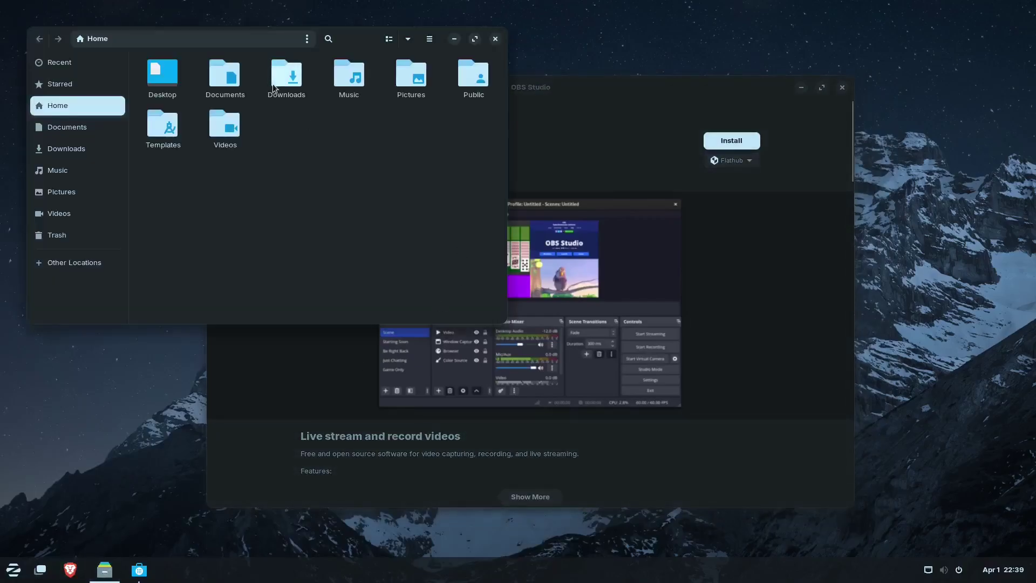
{"action": "double_click", "coordinate": [399, 72]}
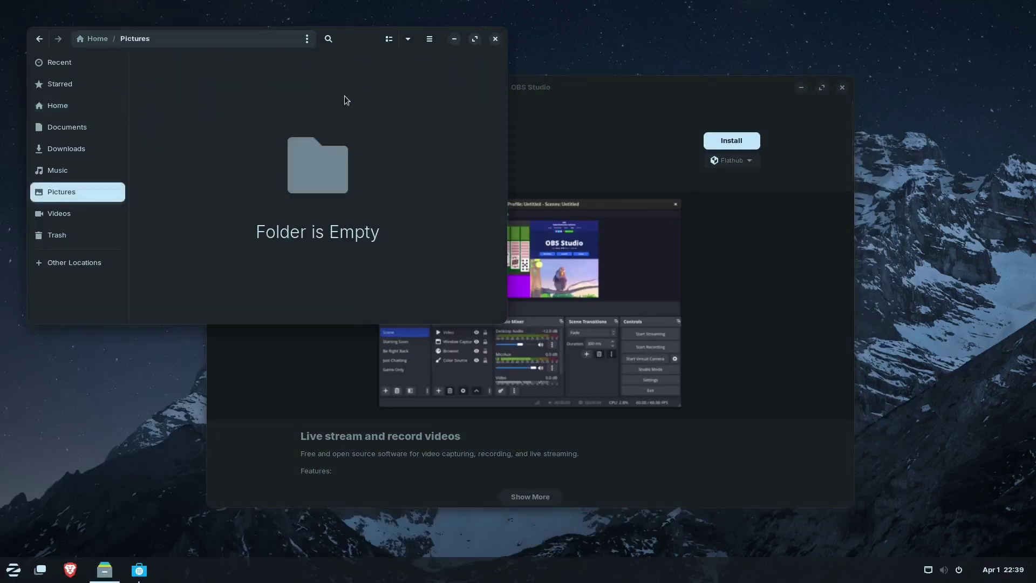
{"action": "left_click", "coordinate": [64, 84]}
{"action": "left_click", "coordinate": [69, 104]}
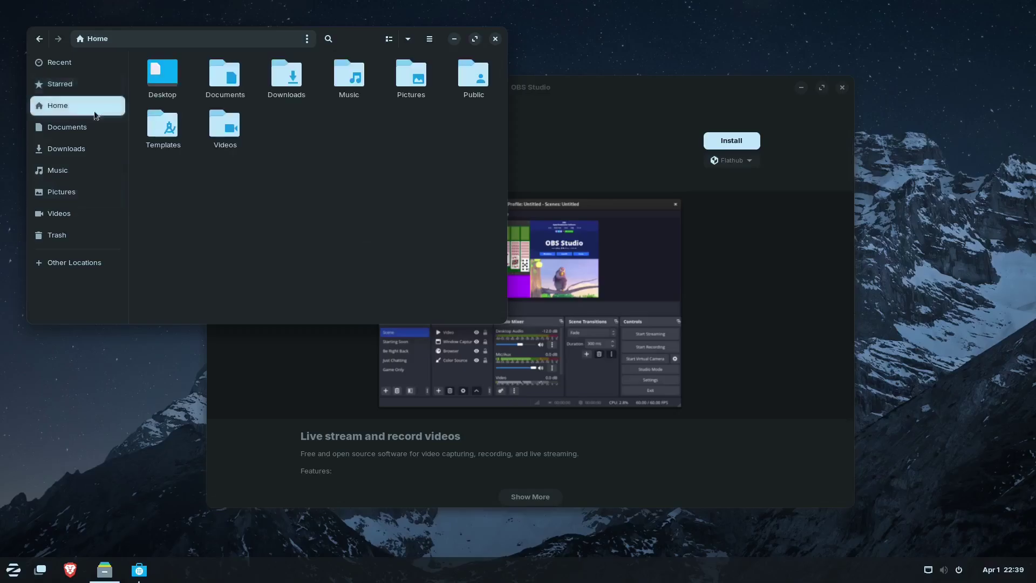
{"action": "left_click_drag", "start_coordinate": [154, 201], "coordinate": [259, 116]}
{"action": "left_click", "coordinate": [189, 122]}
{"action": "left_click_drag", "start_coordinate": [376, 35], "coordinate": [421, 159]}
{"action": "left_click", "coordinate": [540, 162]}
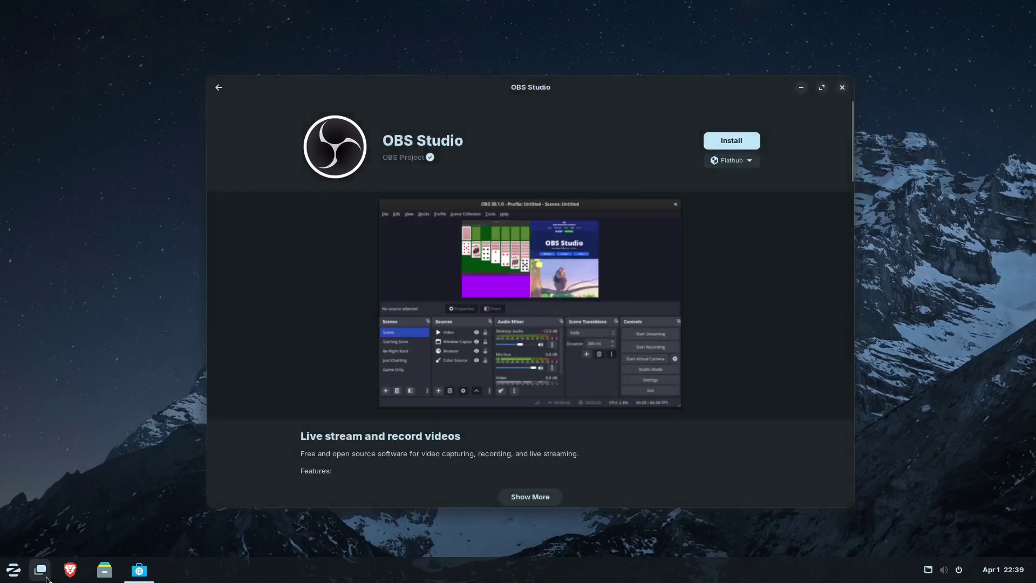
- Search the app menu for 'upd' and launch Software & Updates
{"action": "left_click", "coordinate": [14, 567]}
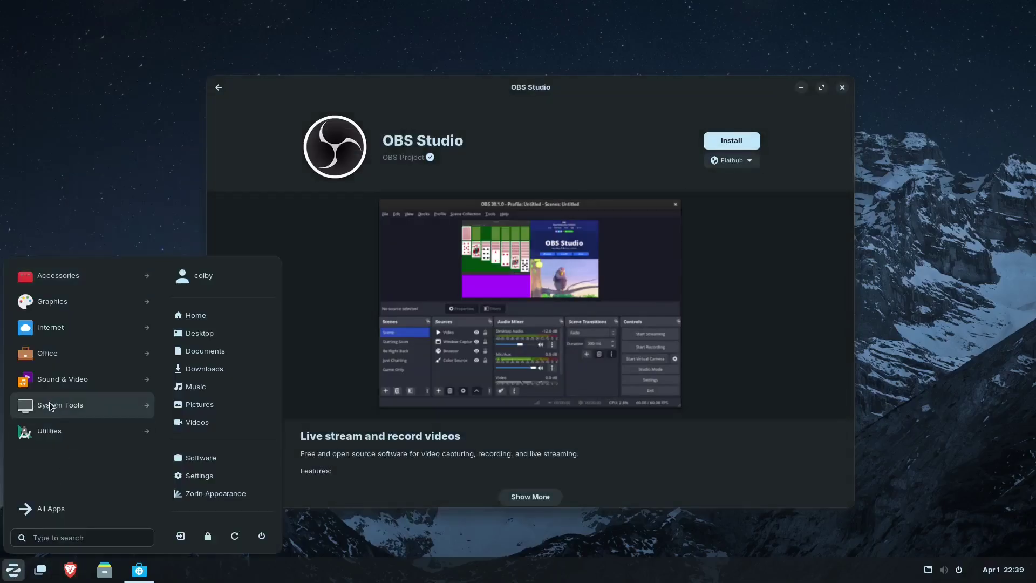
{"action": "left_click", "coordinate": [14, 567]}
{"action": "left_click", "coordinate": [14, 568]}
{"action": "left_click", "coordinate": [69, 406]}
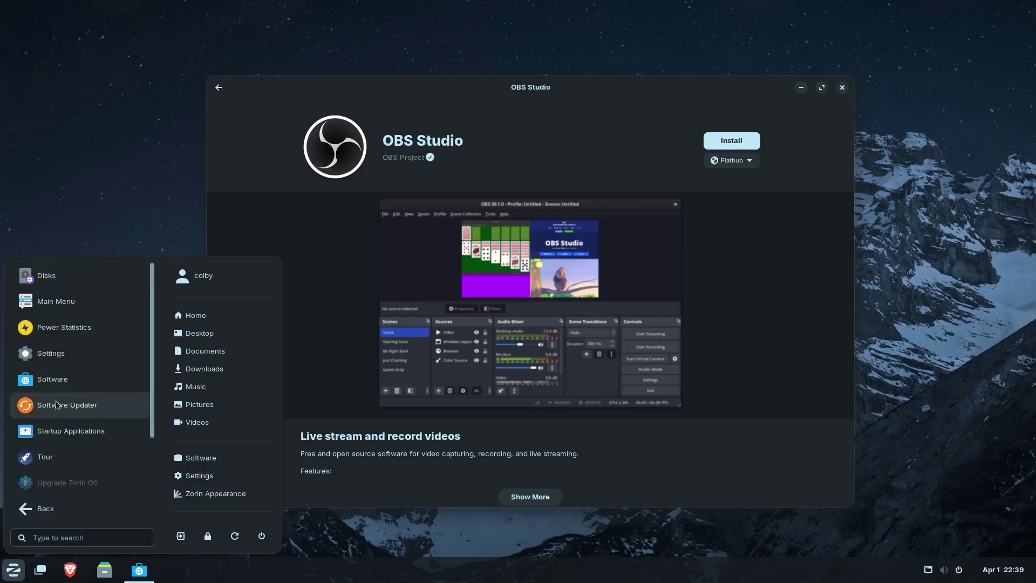
{"action": "type", "text": "upd"}
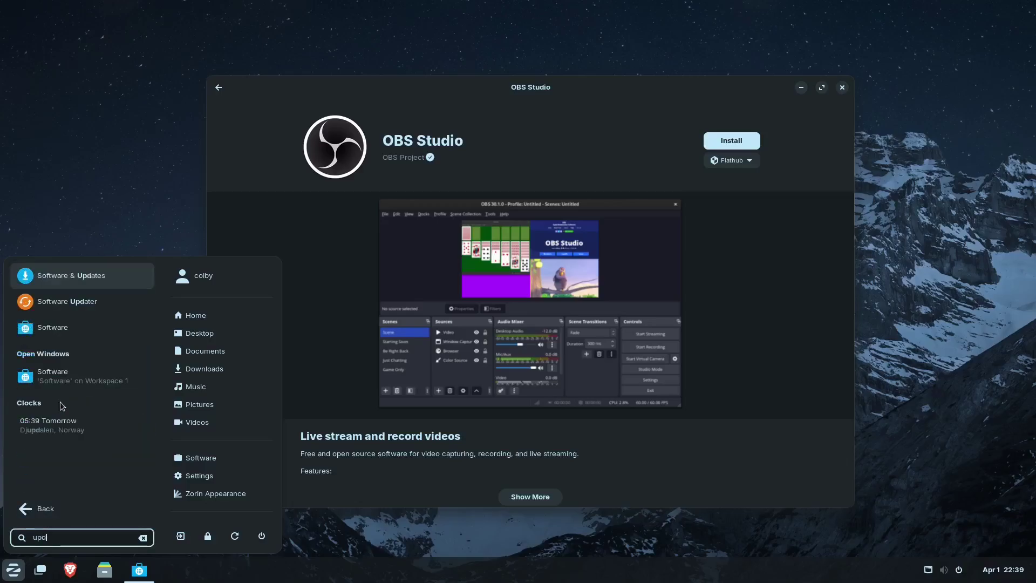
{"action": "left_click", "coordinate": [92, 278]}
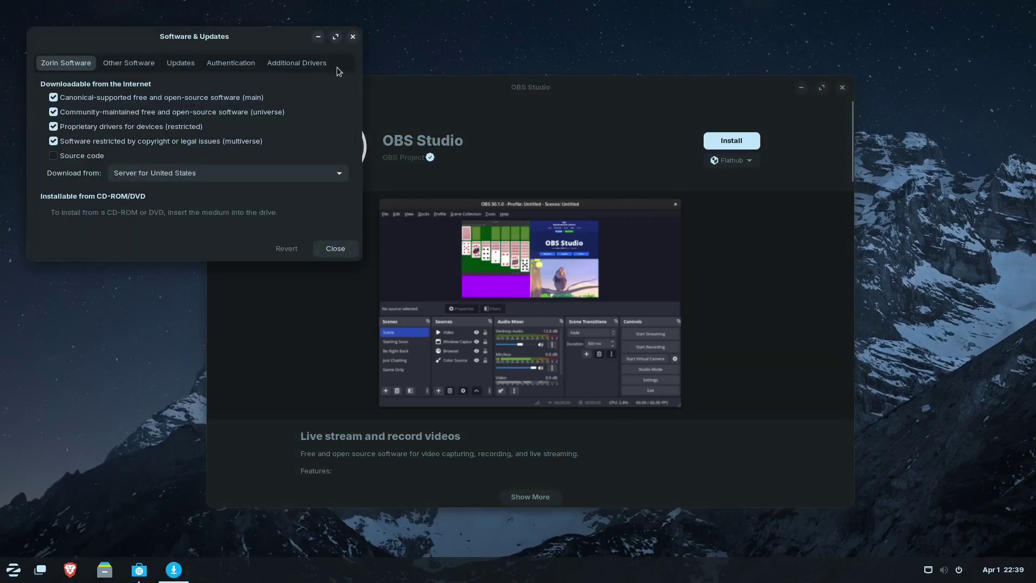
- Close Software & Updates and the OBS Studio store window
{"action": "left_click", "coordinate": [853, 85]}
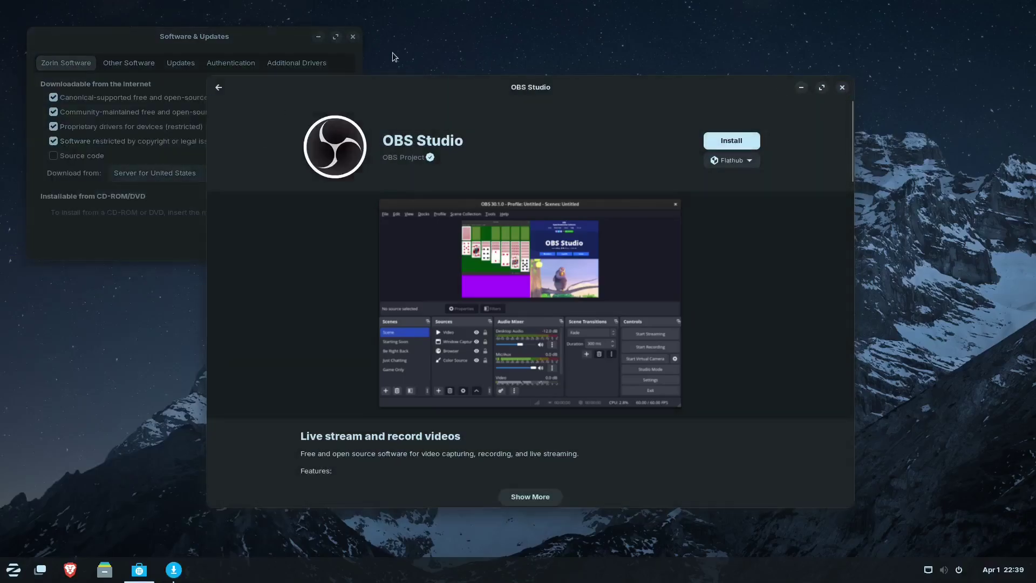
{"action": "left_click", "coordinate": [353, 38]}
{"action": "left_click", "coordinate": [842, 89]}
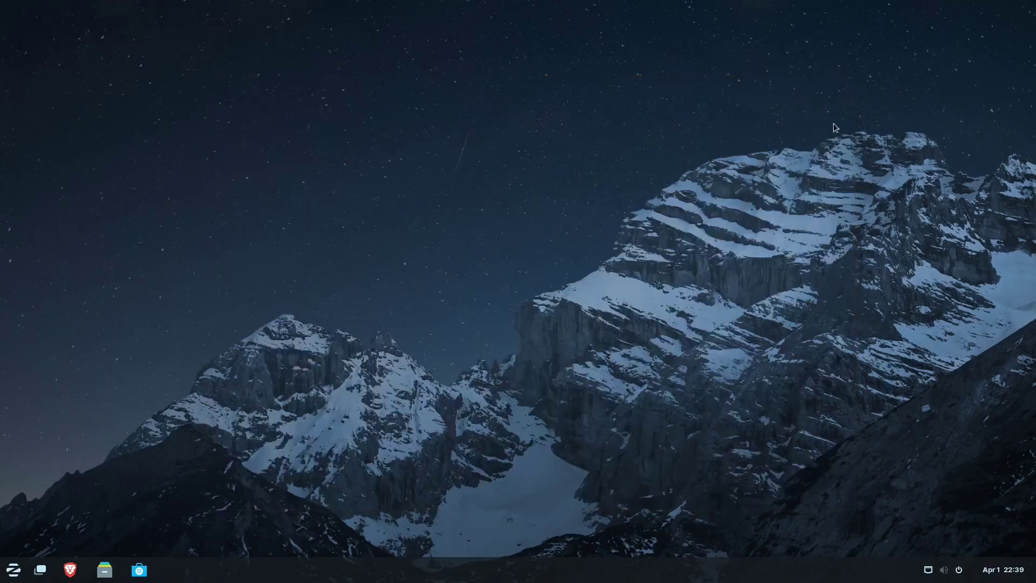
- Open Settings from the application menu, scroll briefly, then close it
{"action": "left_click", "coordinate": [13, 569]}
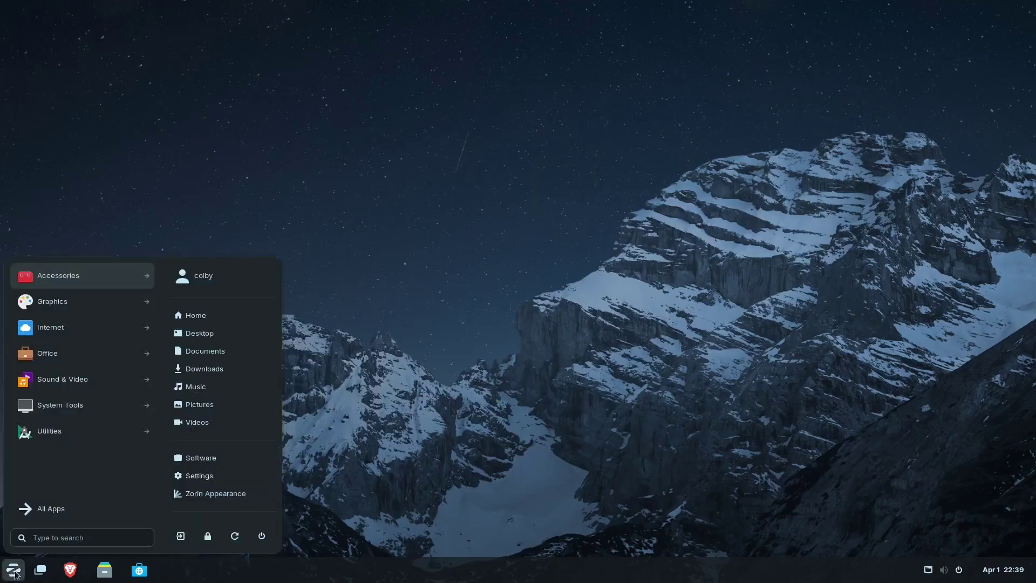
{"action": "left_click", "coordinate": [227, 479]}
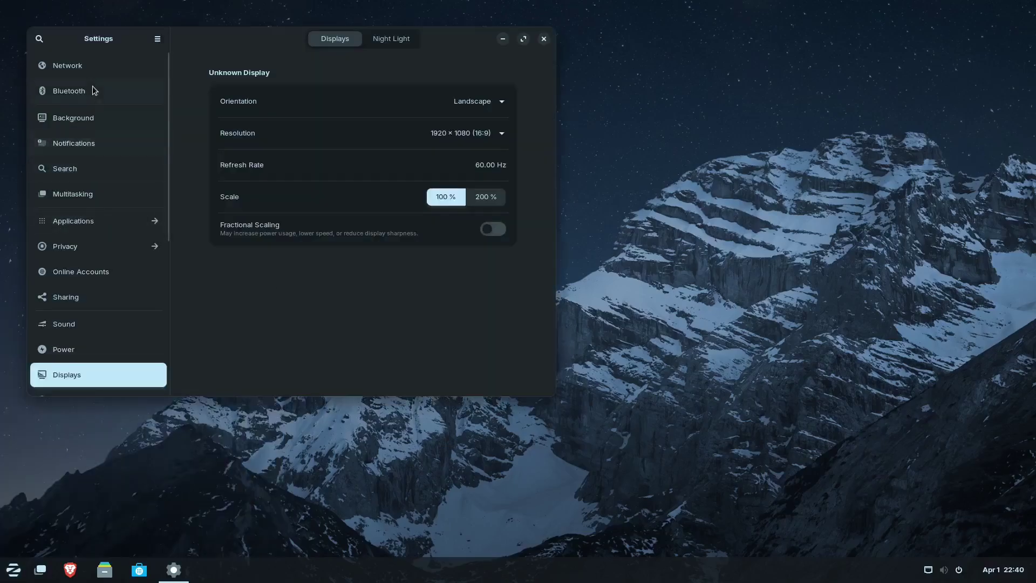
{"action": "scroll", "coordinate": [89, 294], "scroll_direction": "down", "scroll_amount": 8}
{"action": "scroll", "coordinate": [92, 291], "scroll_direction": "up", "scroll_amount": 8}
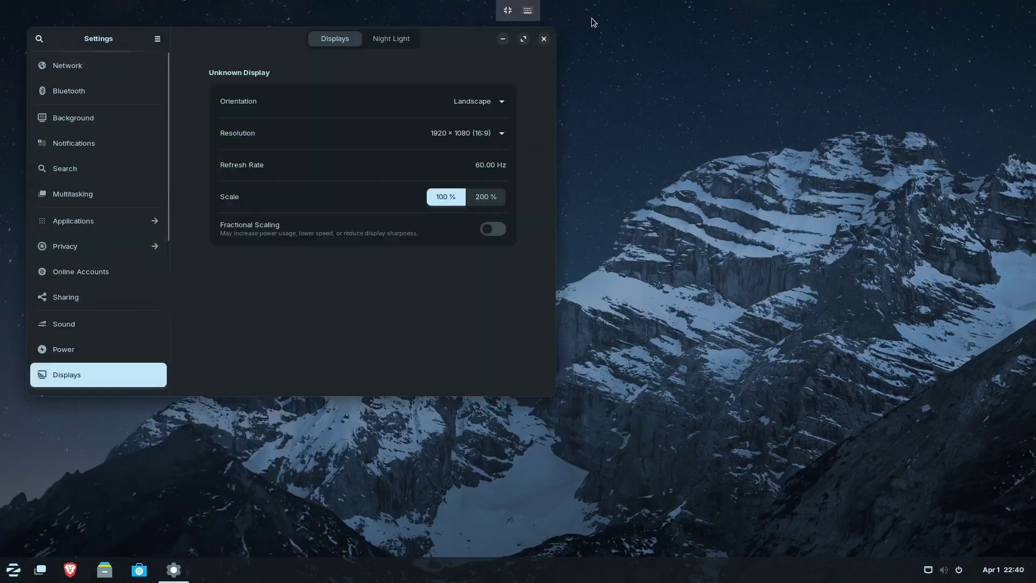
{"action": "left_click", "coordinate": [544, 40]}
- Open Files on the Home folder from the taskbar and centre its window
{"action": "right_click", "coordinate": [366, 574]}
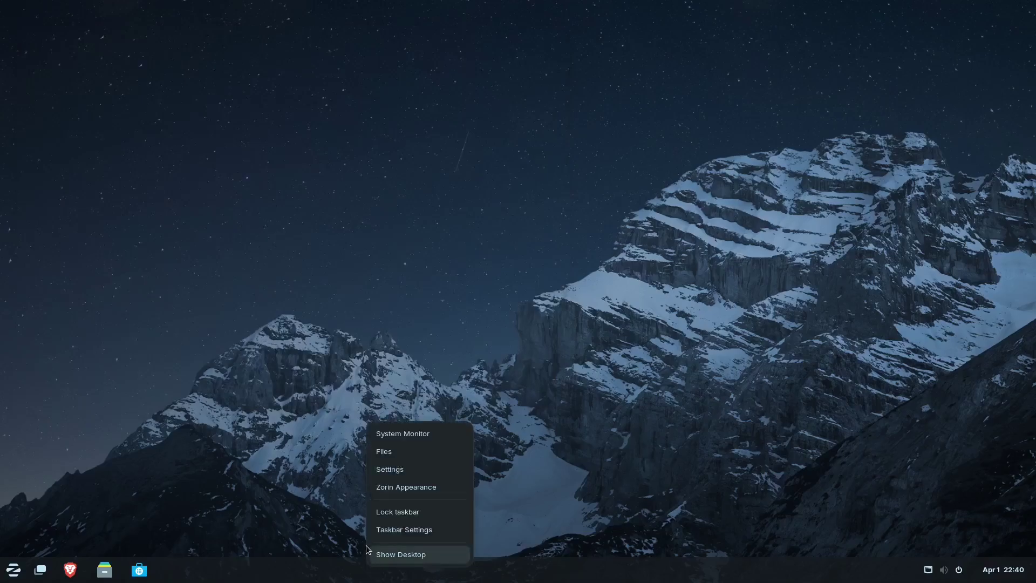
{"action": "left_click", "coordinate": [356, 563]}
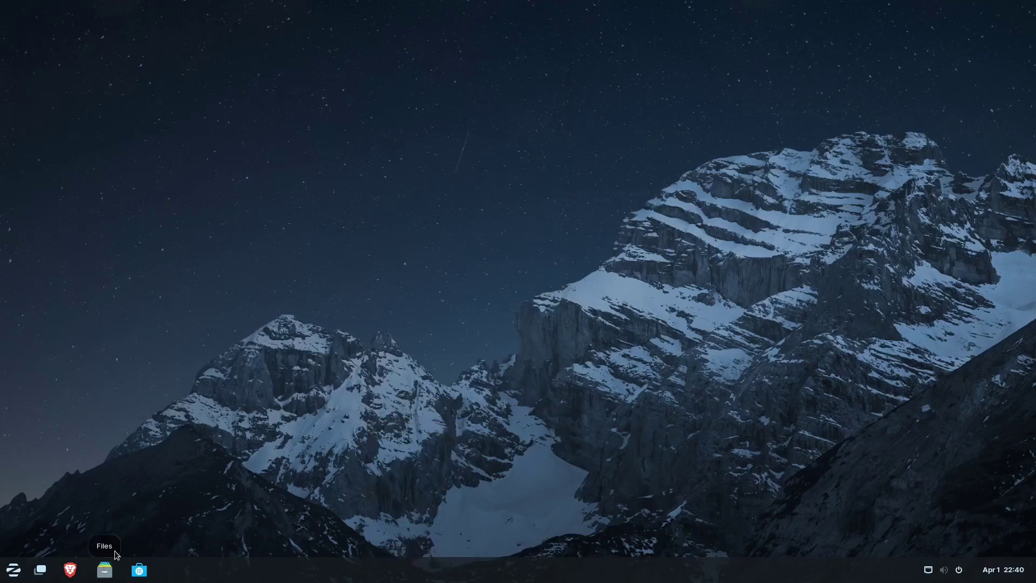
{"action": "left_click", "coordinate": [105, 570]}
{"action": "left_click_drag", "start_coordinate": [242, 40], "coordinate": [302, 176]}
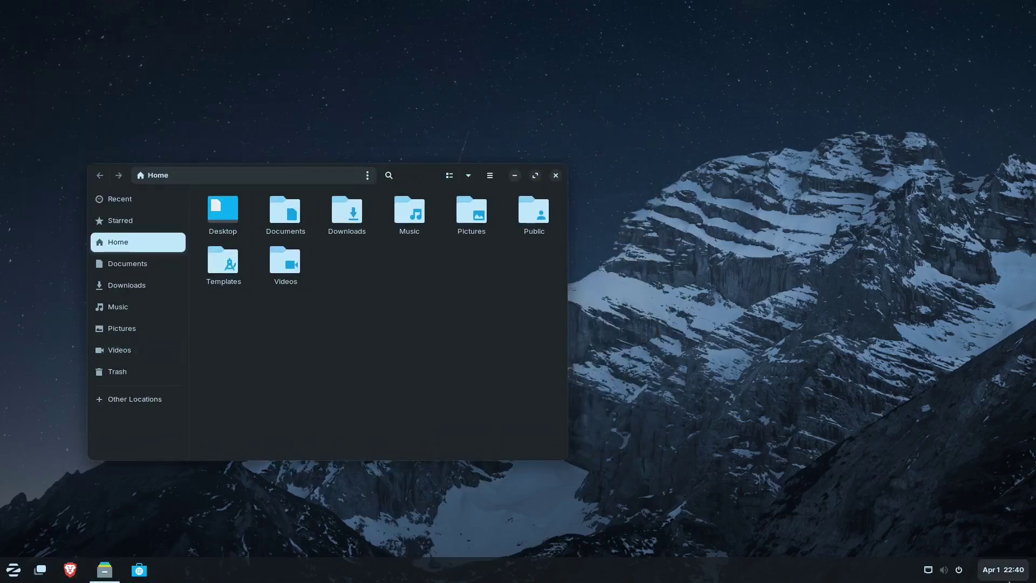
- Check the quick settings and calendar panels, then bring up the application menu
{"action": "left_click", "coordinate": [942, 571]}
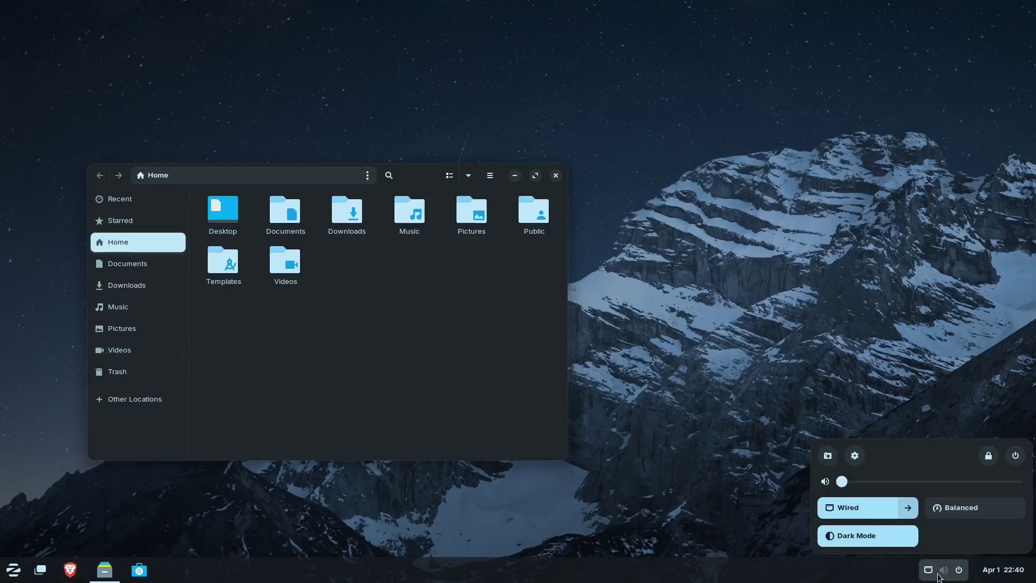
{"action": "left_click", "coordinate": [989, 570]}
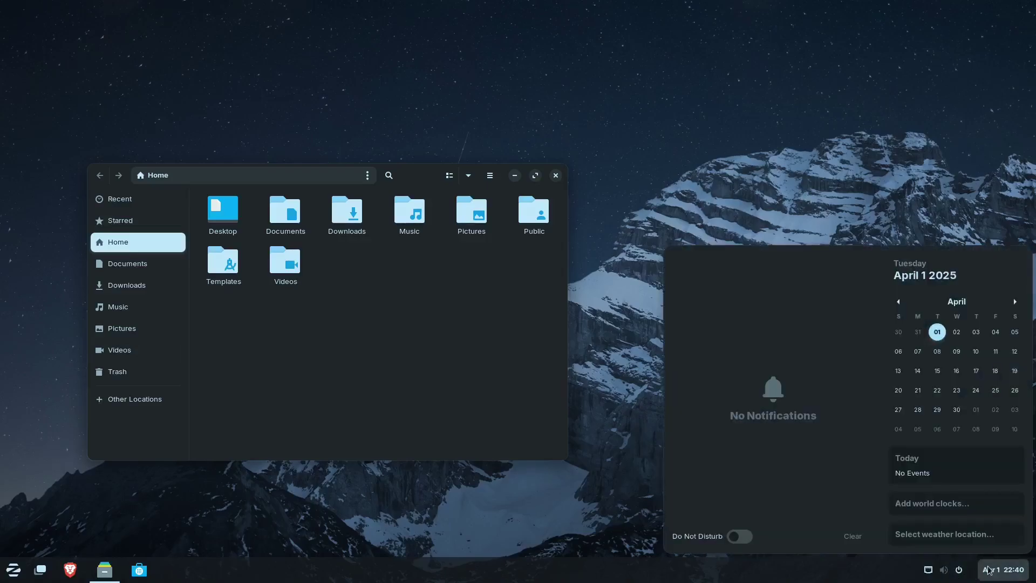
{"action": "left_click", "coordinate": [989, 571]}
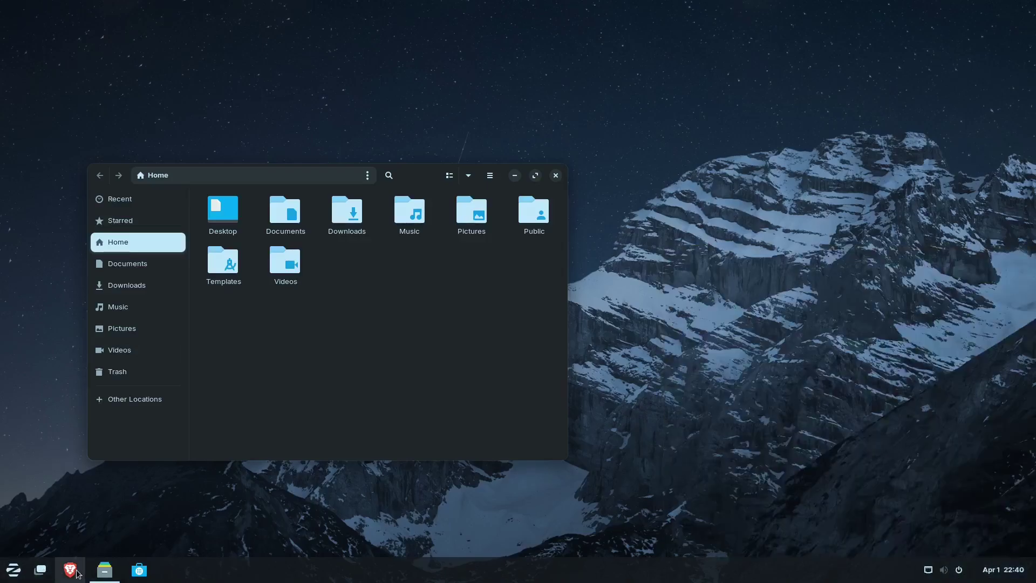
{"action": "left_click", "coordinate": [14, 570]}
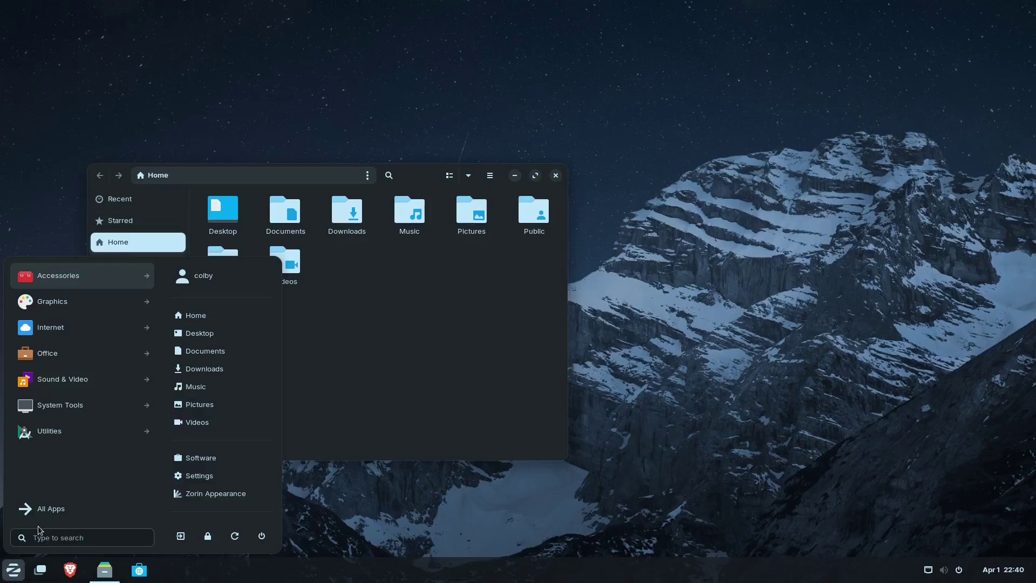
- Launch Terminal and check the running kernel version with uname -r
{"action": "type", "text": "ter"}
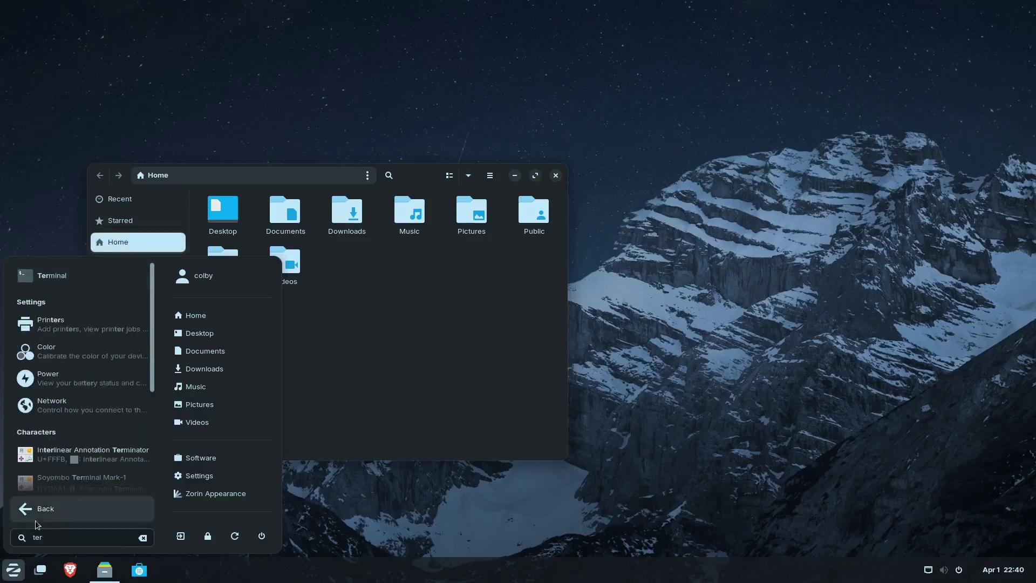
{"action": "left_click", "coordinate": [77, 278]}
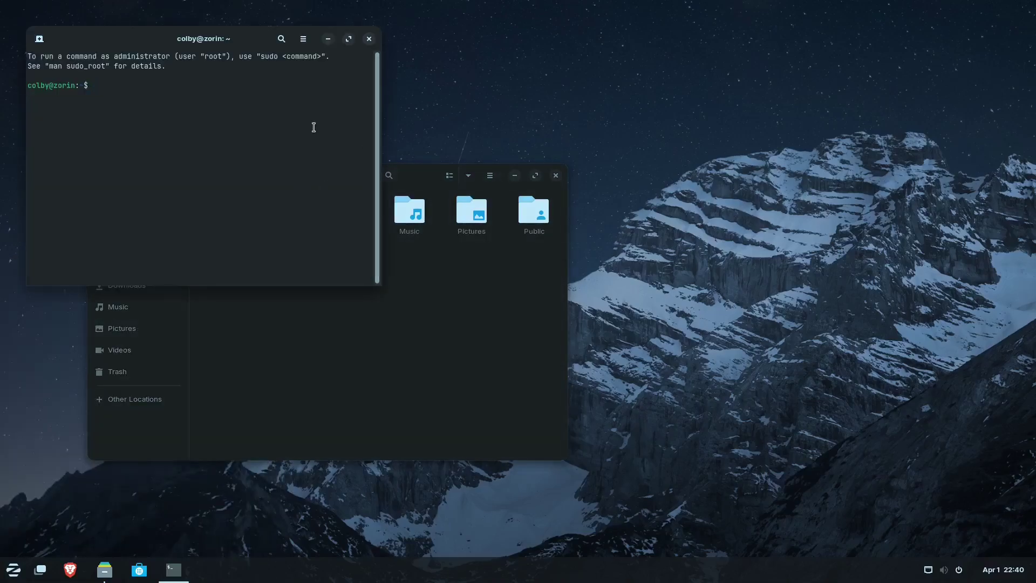
{"action": "type", "text": "uname -r"}
{"action": "key", "text": "Return"}
- Refresh package lists with sudo apt update, then install all 21 upgrades via sudo apt dist-upgrade
{"action": "type", "text": "sudo "}
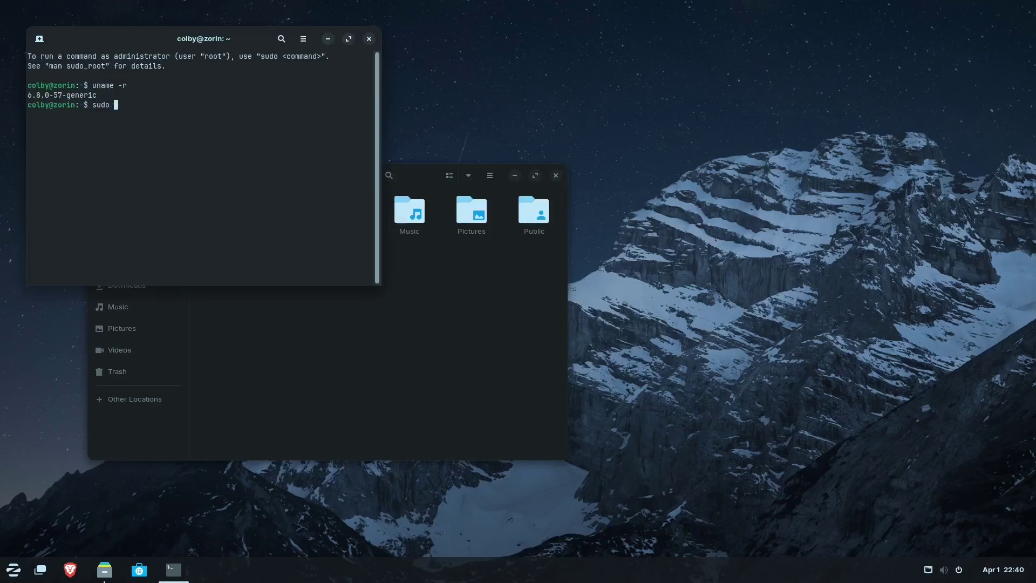
{"action": "type", "text": "apt update"}
{"action": "key", "text": "Return"}
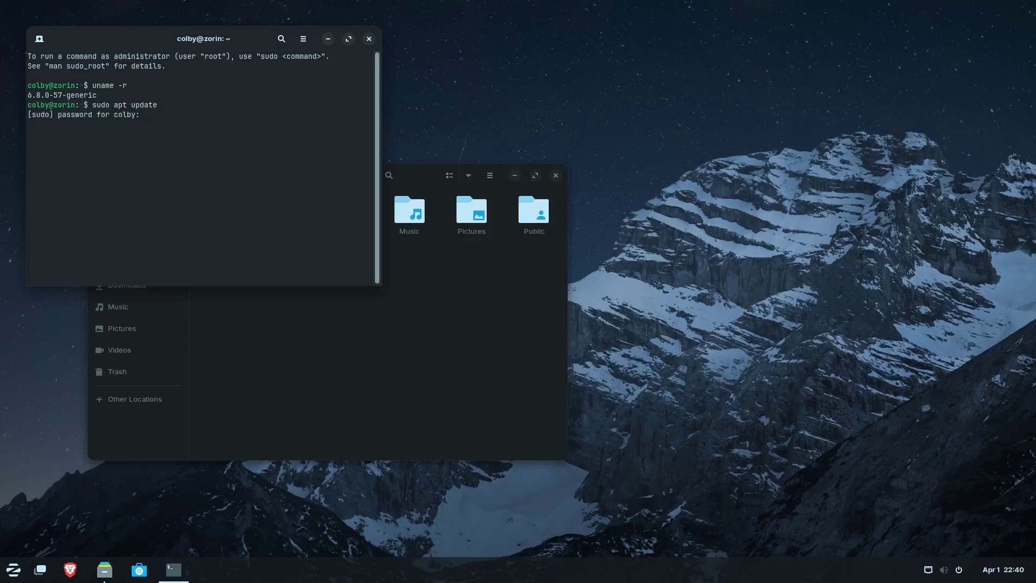
{"action": "key", "text": "Return"}
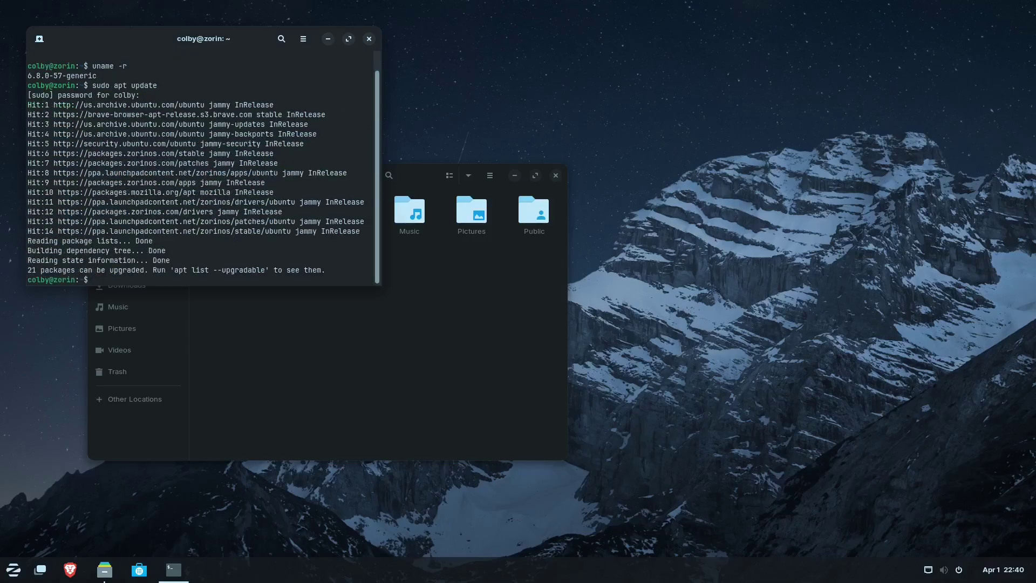
{"action": "type", "text": "sudo apt dist-upgrade"}
{"action": "key", "text": "Return"}
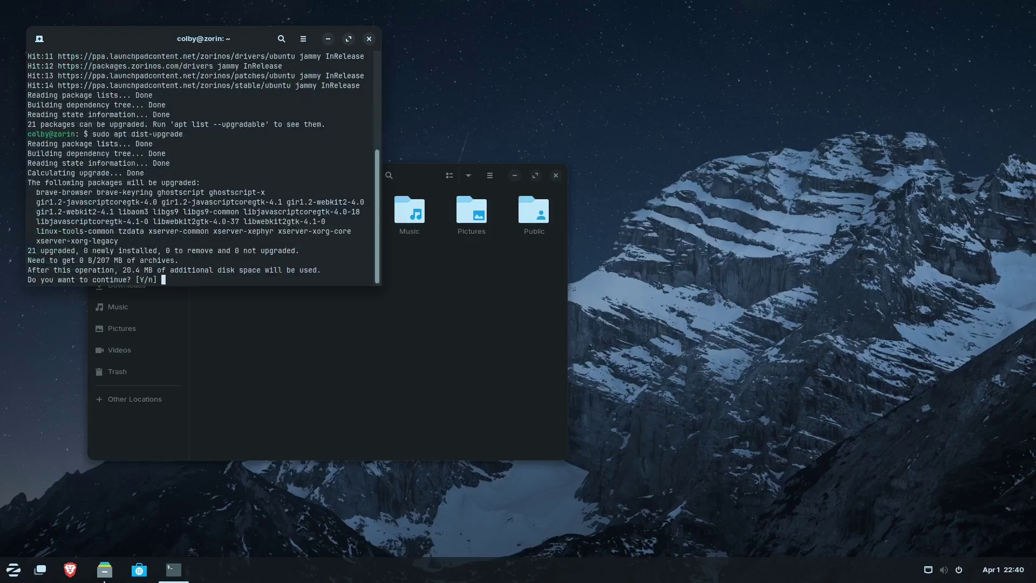
{"action": "key", "text": "Return"}
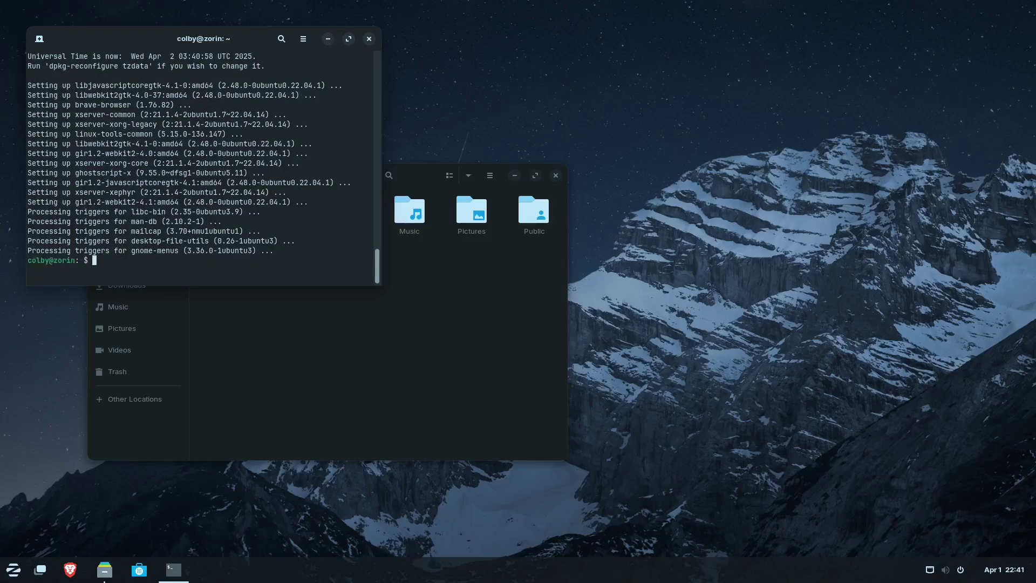
- Attempt to reboot the system with a mistyped reboot command
{"action": "type", "text": "o reoob"}
{"action": "key", "text": "Return"}
{"action": "type", "text": "t"}
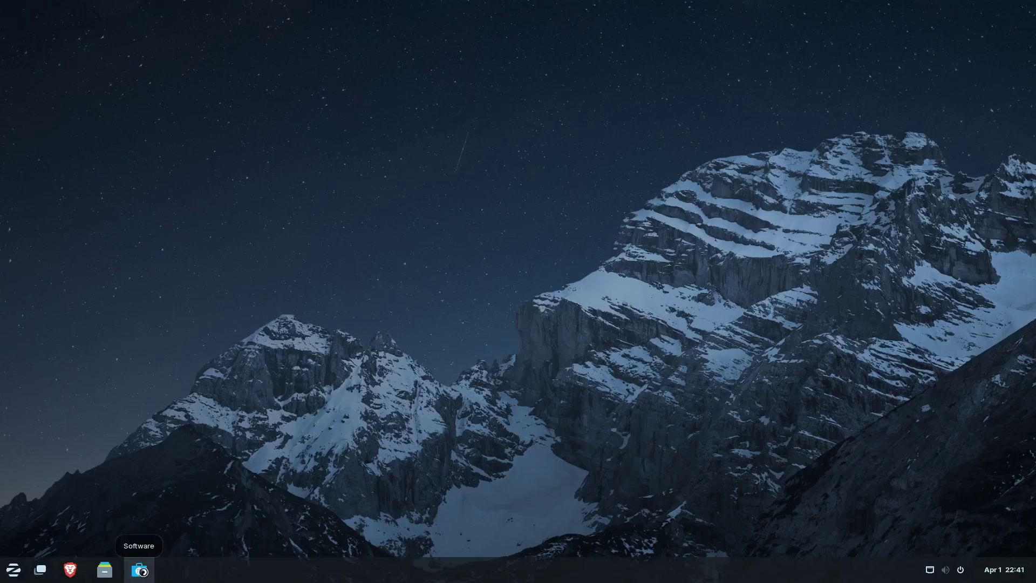
- Open the Software store, reposition its window, and close it again
{"action": "left_click", "coordinate": [139, 570]}
{"action": "left_click_drag", "start_coordinate": [144, 38], "coordinate": [205, 64]}
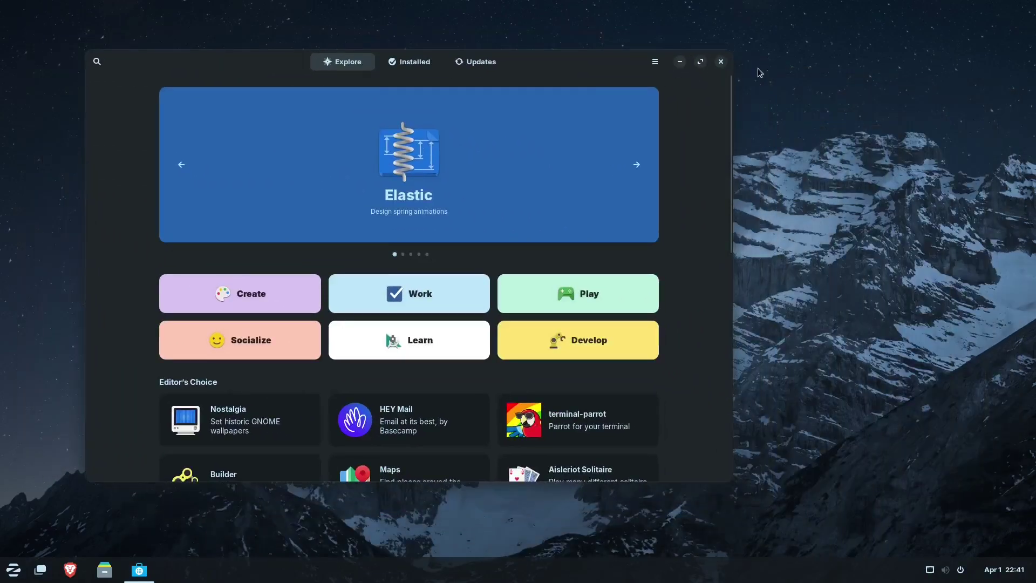
{"action": "left_click", "coordinate": [720, 62]}
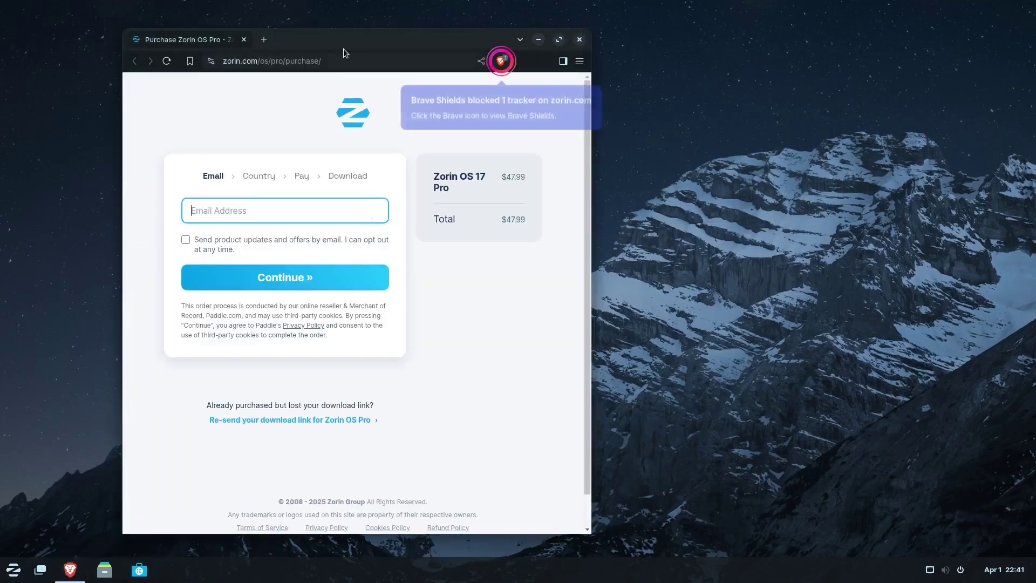
- In Brave, open a new tab and close the Purchase Zorin OS Pro tab, nudging the window into place
{"action": "left_click_drag", "start_coordinate": [407, 55], "coordinate": [375, 64]}
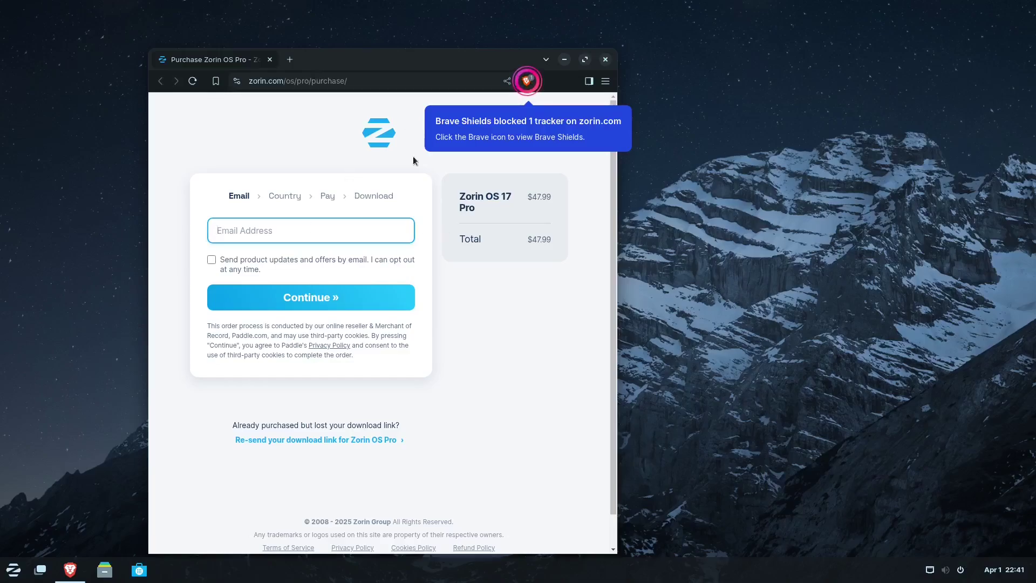
{"action": "left_click_drag", "start_coordinate": [326, 66], "coordinate": [299, 62]}
{"action": "left_click", "coordinate": [264, 57]}
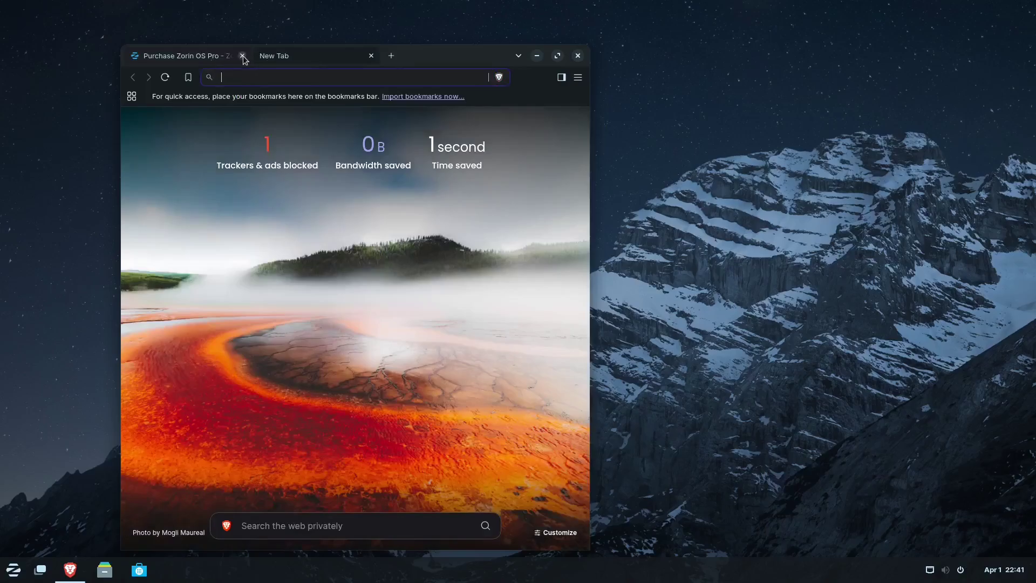
{"action": "left_click", "coordinate": [243, 56]}
{"action": "mouse_move", "coordinate": [405, 57]}
{"action": "left_mouse_down"}
{"action": "mouse_move", "coordinate": [331, 49]}
{"action": "mouse_move", "coordinate": [455, 39]}
{"action": "mouse_move", "coordinate": [410, 39]}
{"action": "left_mouse_up"}
- Open Files at the Home folder, move it toward the middle, and close it
{"action": "left_click", "coordinate": [104, 569]}
{"action": "left_click_drag", "start_coordinate": [228, 40], "coordinate": [303, 195]}
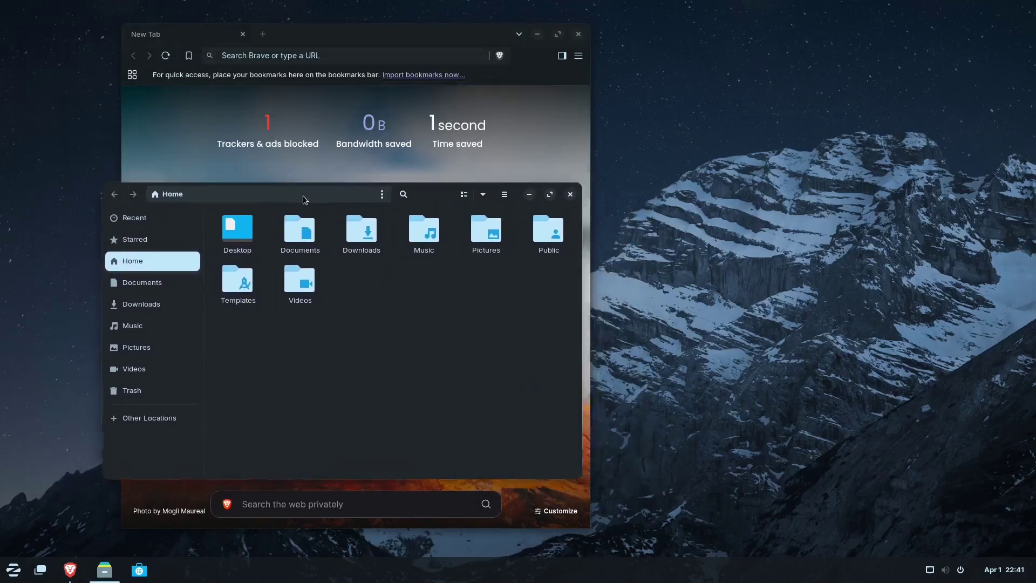
{"action": "left_click", "coordinate": [569, 194]}
{"action": "left_click", "coordinate": [12, 569]}
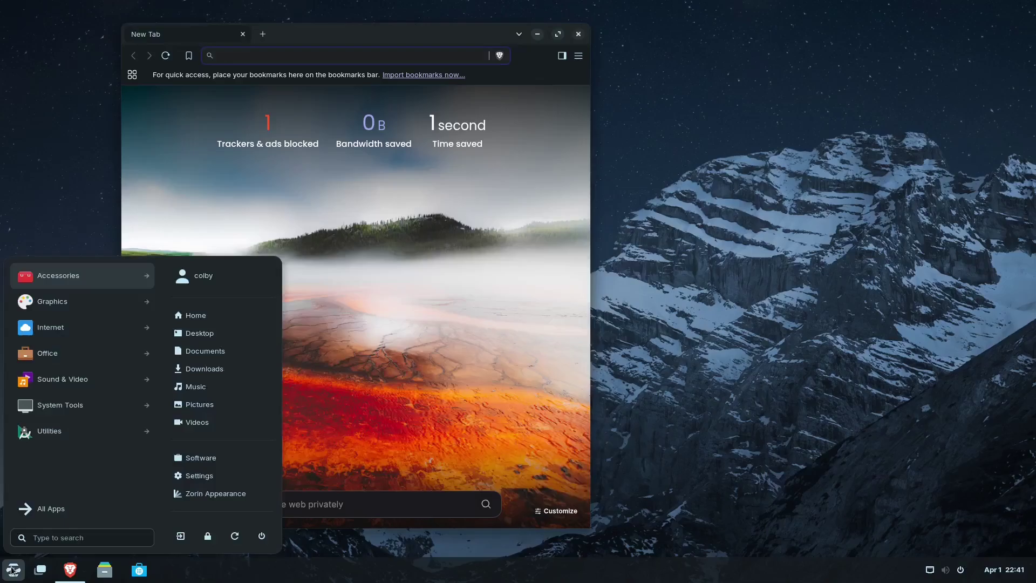
{"action": "left_click", "coordinate": [66, 379]}
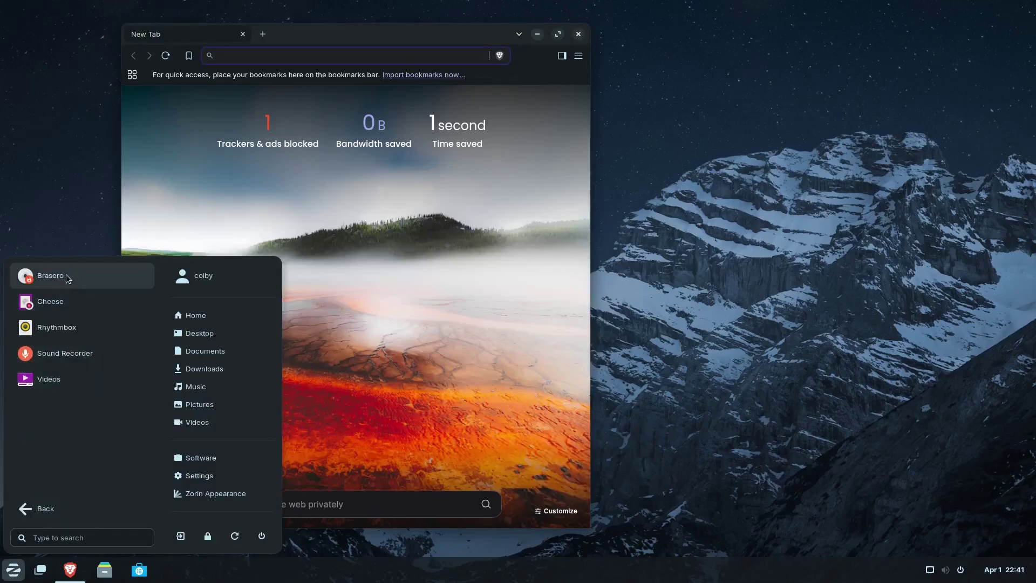
{"action": "left_click", "coordinate": [45, 508]}
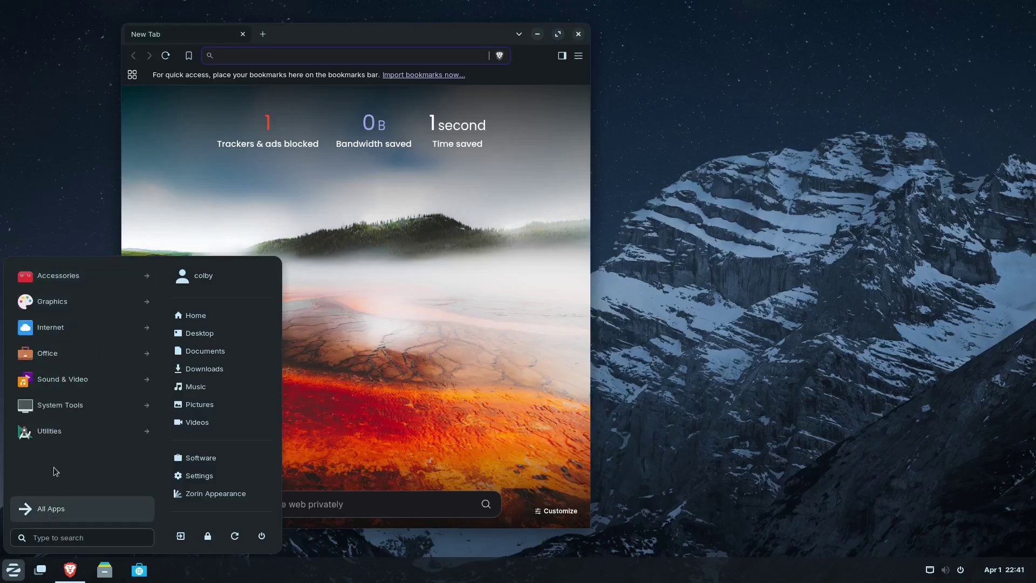
{"action": "left_click", "coordinate": [69, 429]}
{"action": "scroll", "coordinate": [83, 378], "scroll_direction": "down", "scroll_amount": 5}
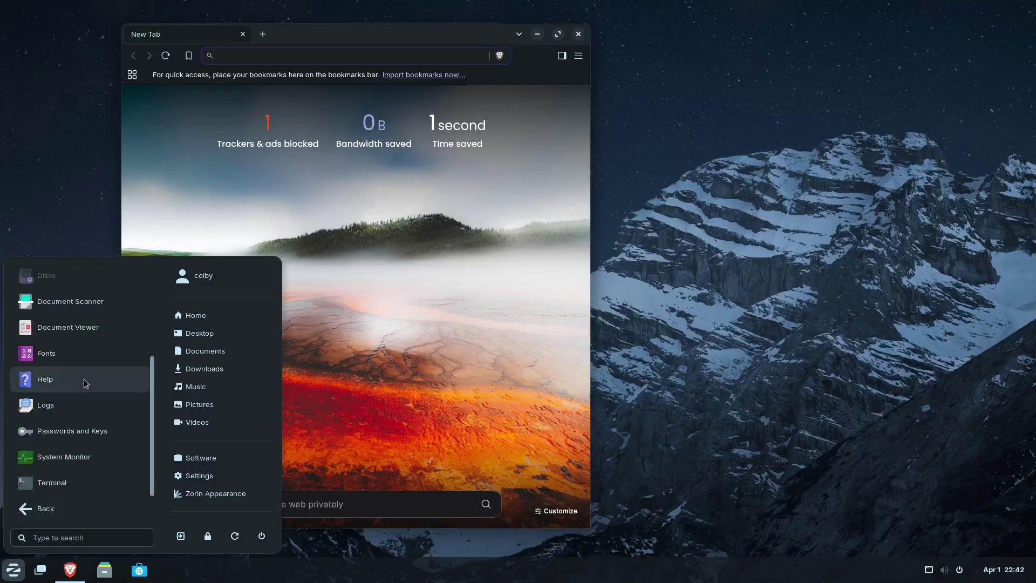
{"action": "scroll", "coordinate": [84, 379], "scroll_direction": "up", "scroll_amount": 5}
{"action": "left_click", "coordinate": [75, 508]}
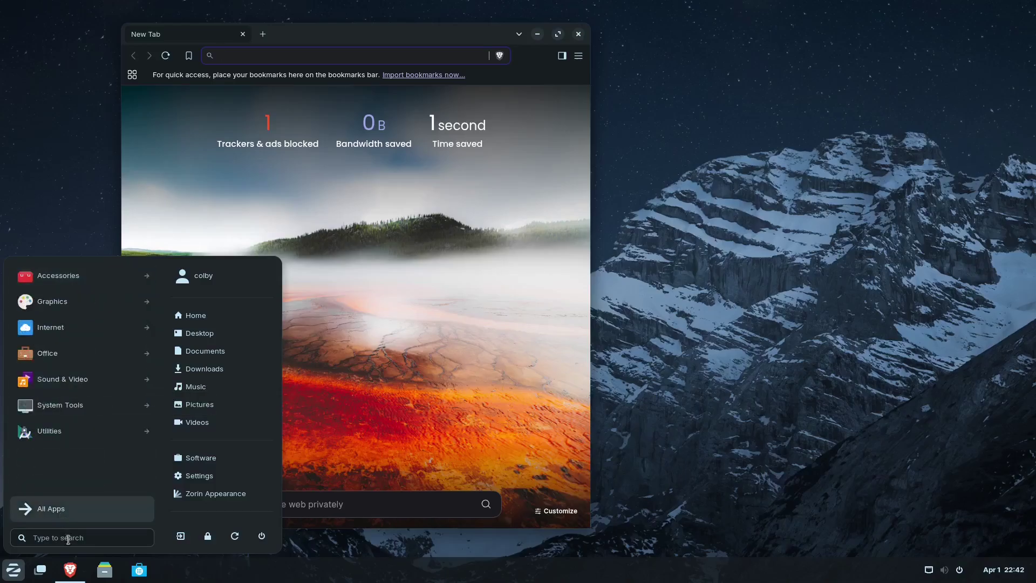
{"action": "left_click", "coordinate": [534, 322]}
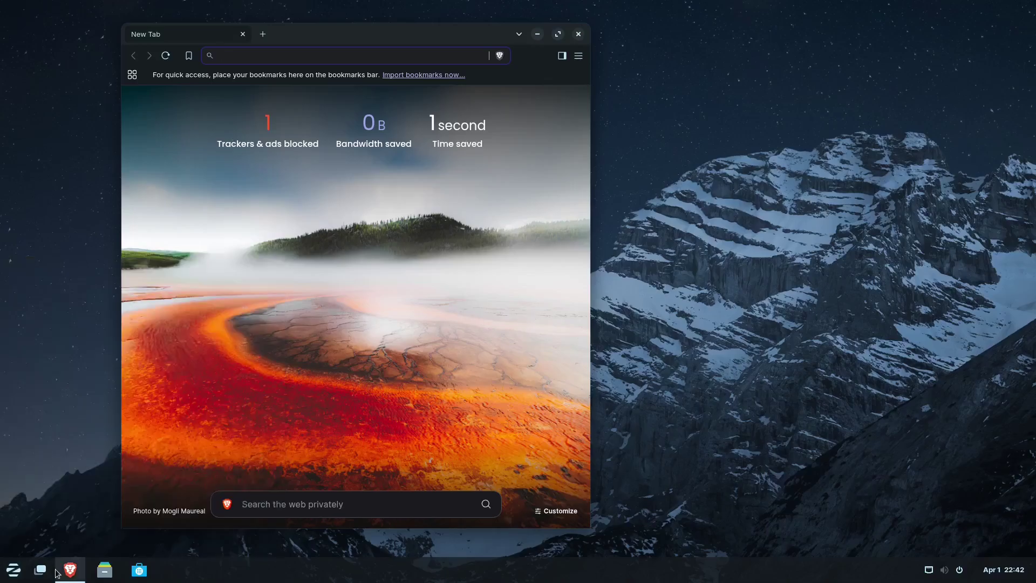
{"action": "left_click", "coordinate": [139, 571]}
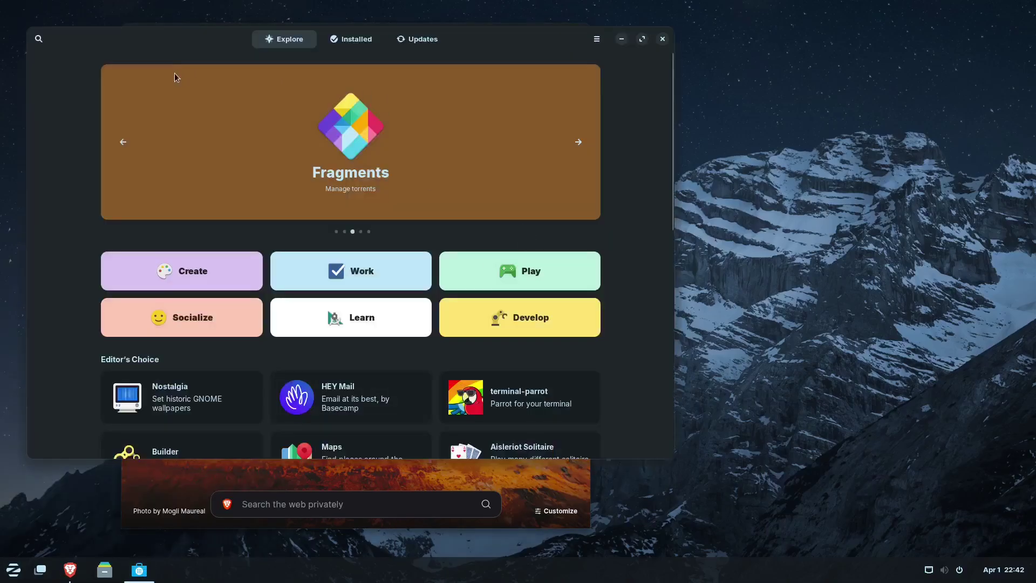
{"action": "left_click", "coordinate": [38, 39]}
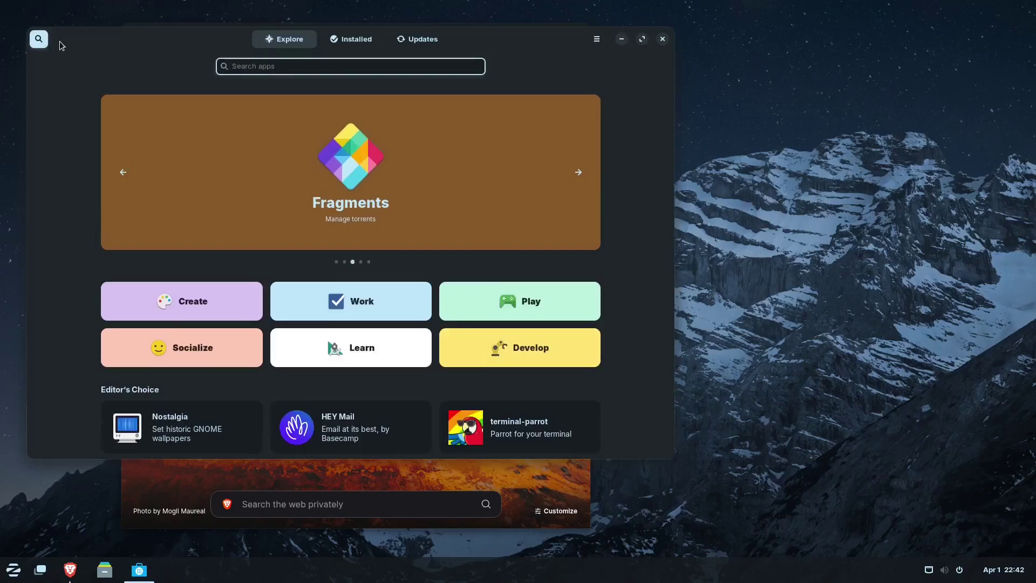
{"action": "type", "text": "libre"}
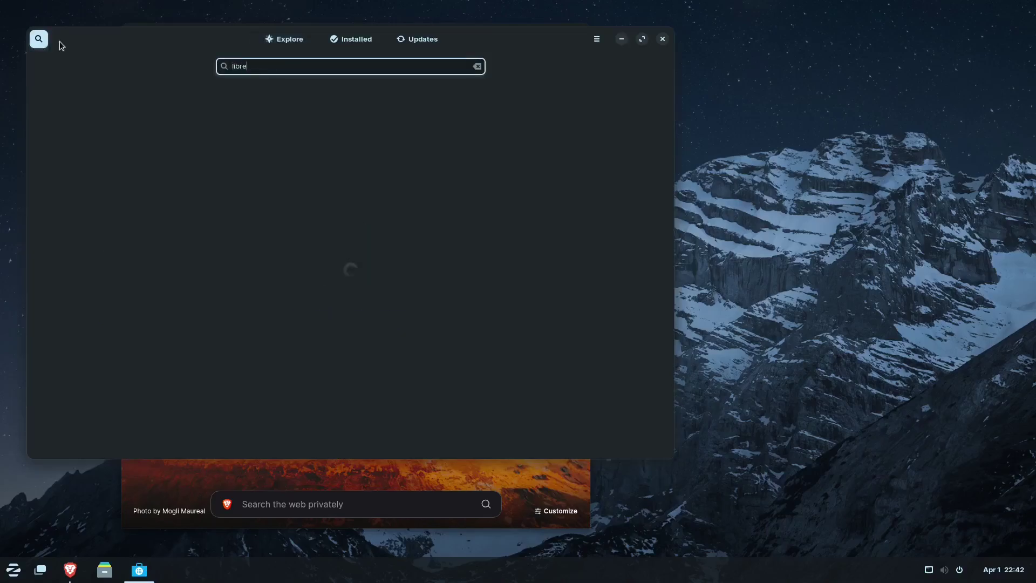
{"action": "type", "text": "office"}
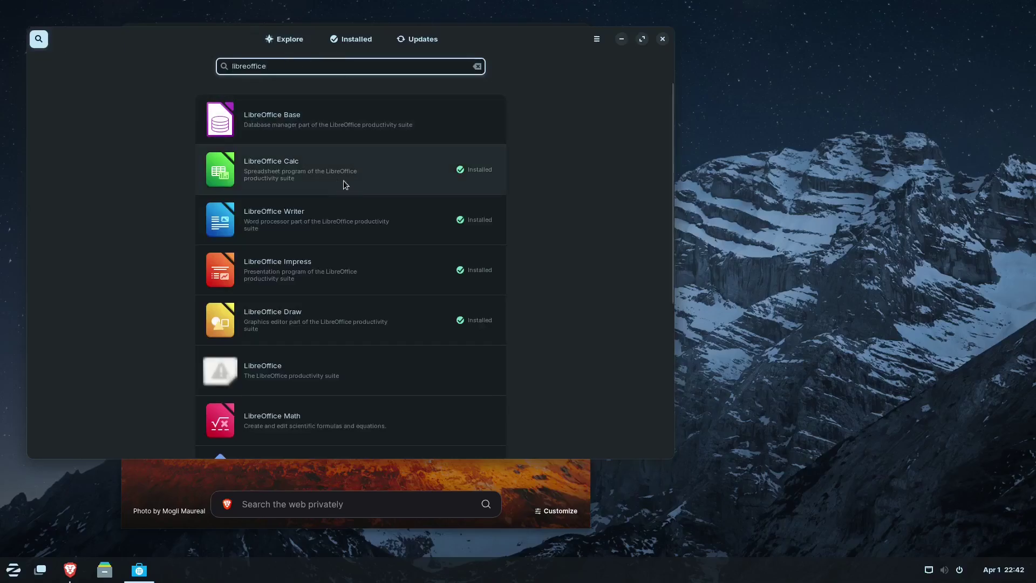
{"action": "left_click", "coordinate": [357, 183]}
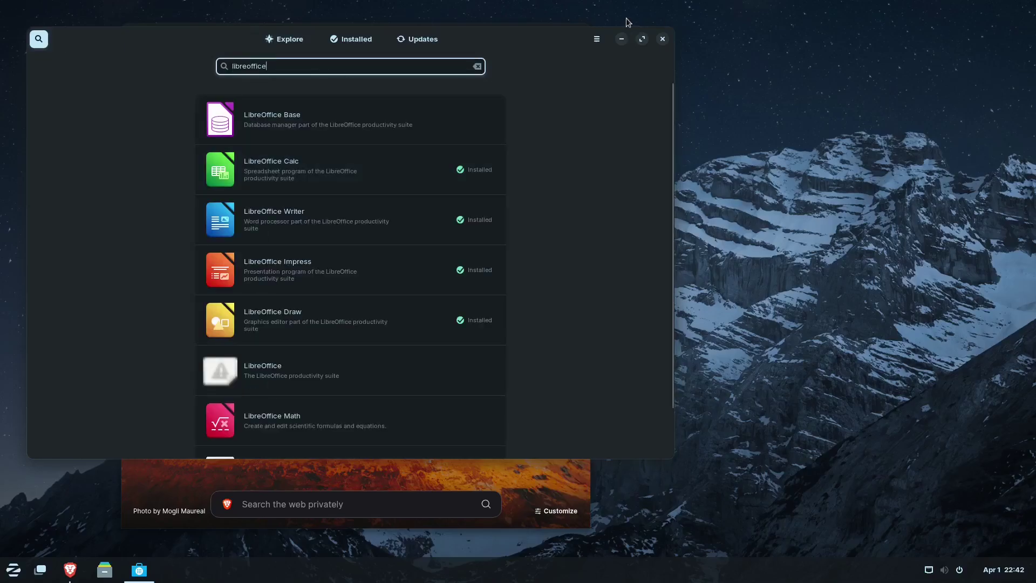
{"action": "left_click", "coordinate": [662, 40]}
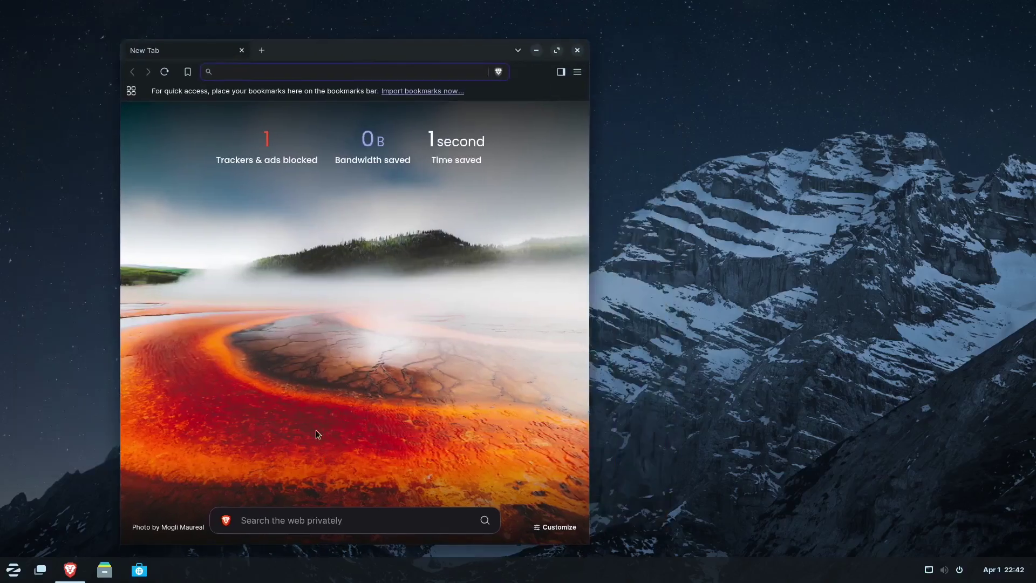
- Open Files, view the empty Downloads folder, and close the window
{"action": "left_click", "coordinate": [104, 570]}
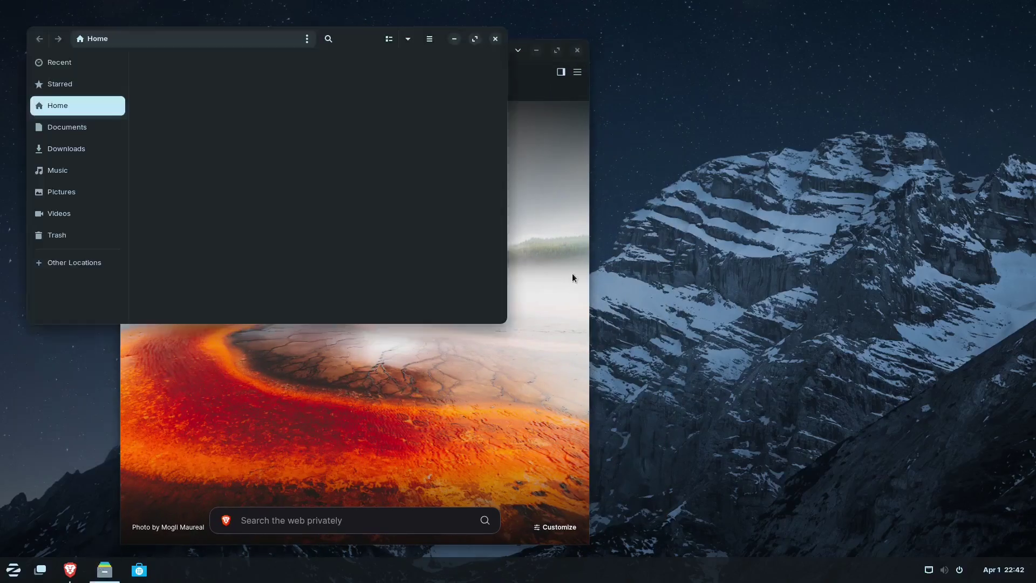
{"action": "double_click", "coordinate": [286, 74]}
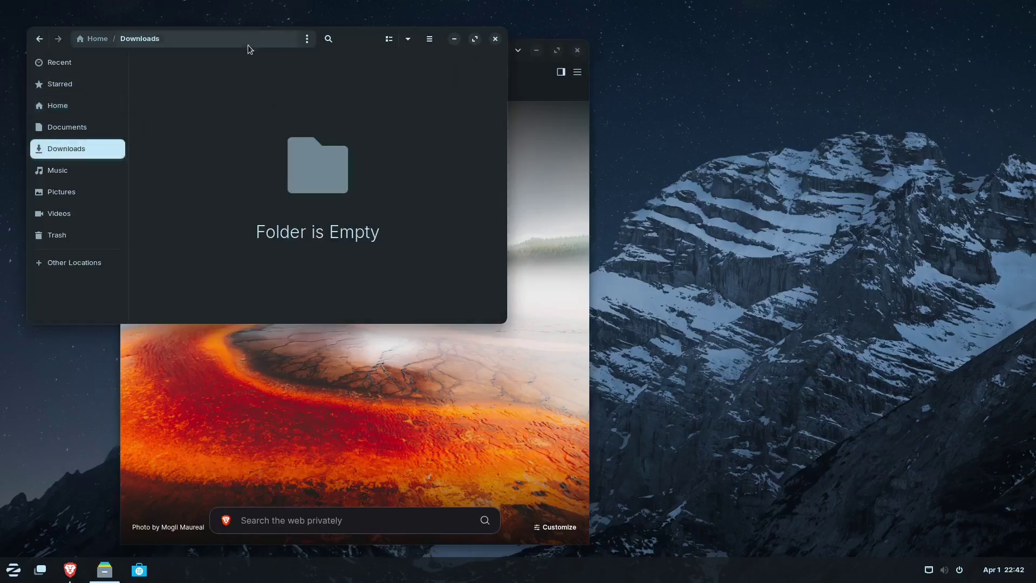
{"action": "left_click_drag", "start_coordinate": [246, 43], "coordinate": [393, 197]}
{"action": "left_click", "coordinate": [643, 192]}
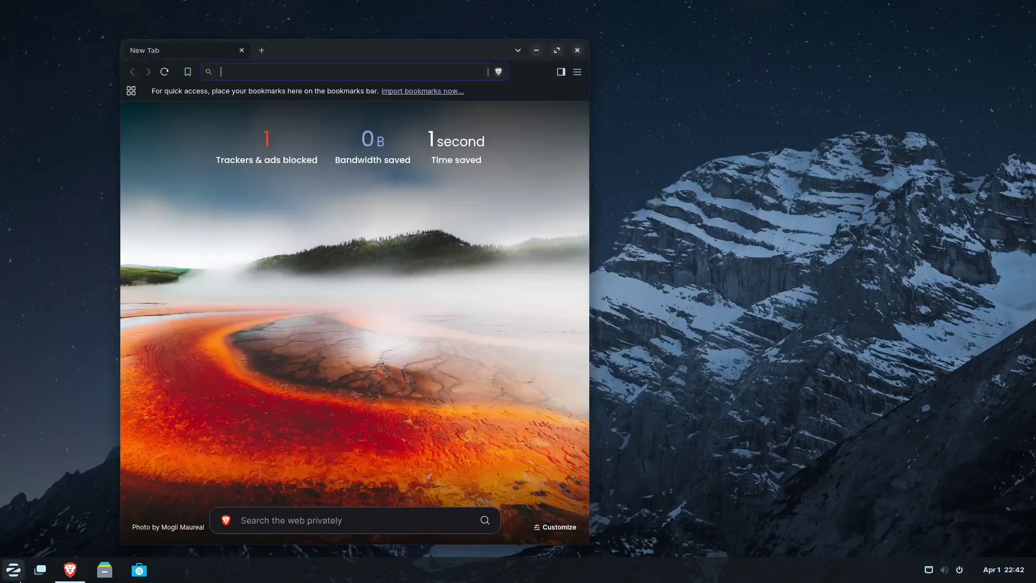
- Open and dismiss the app menu, then open a second new tab in Brave
{"action": "left_click", "coordinate": [19, 576]}
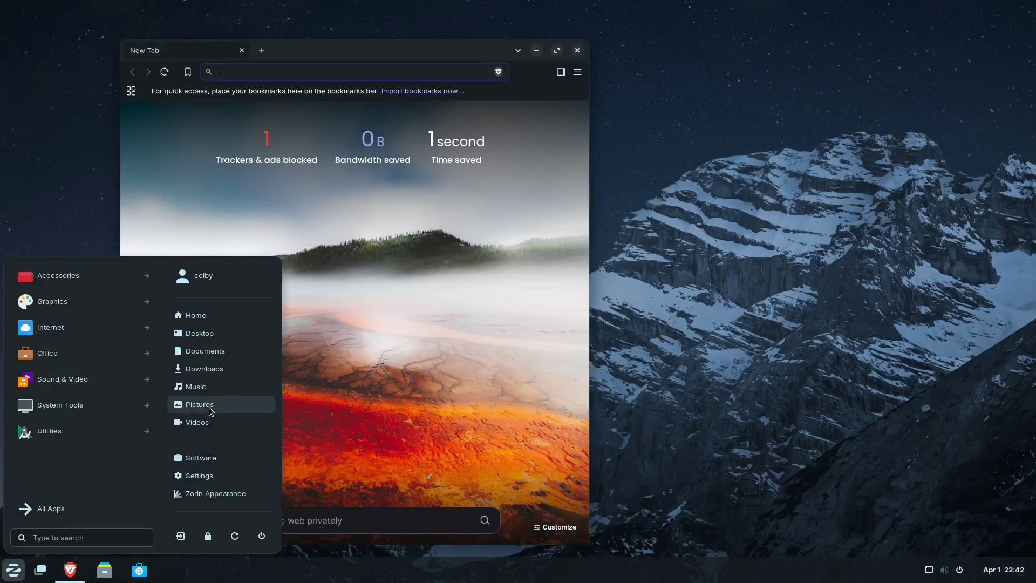
{"action": "left_click", "coordinate": [377, 340]}
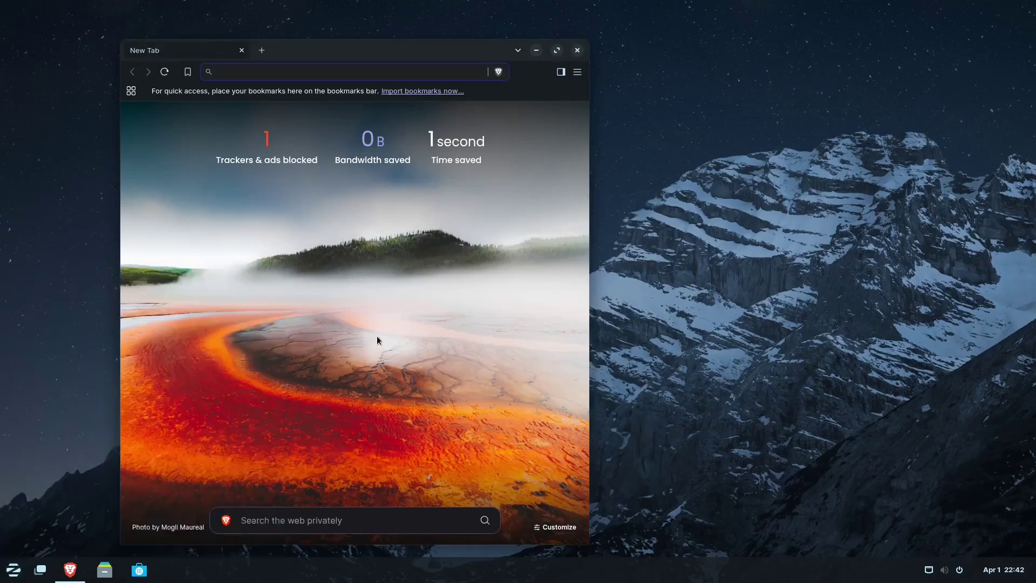
{"action": "left_click", "coordinate": [261, 51]}
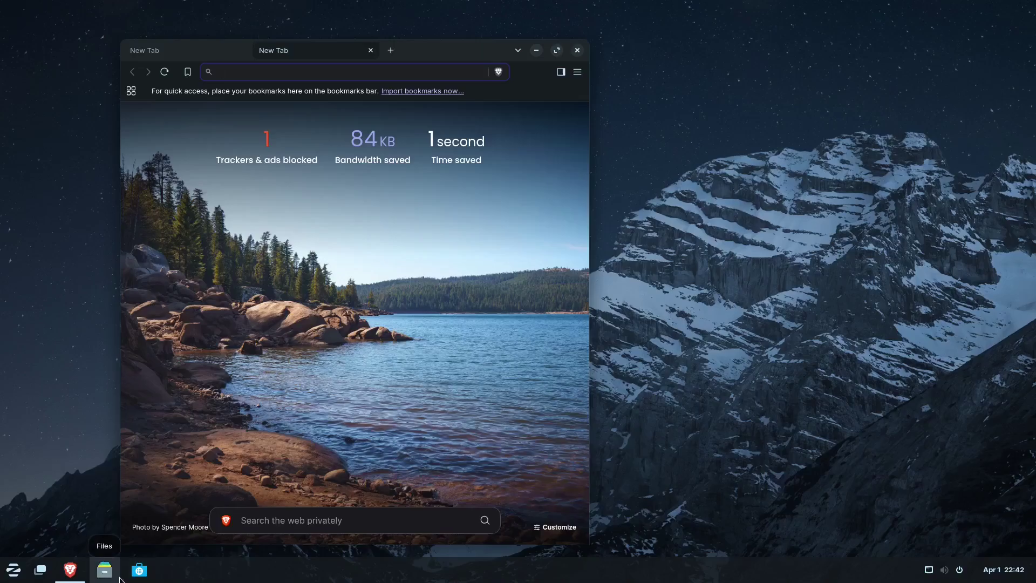
- Open the Downloads folder from the app menu, move it to lower middle, and close Files
{"action": "left_click", "coordinate": [17, 574]}
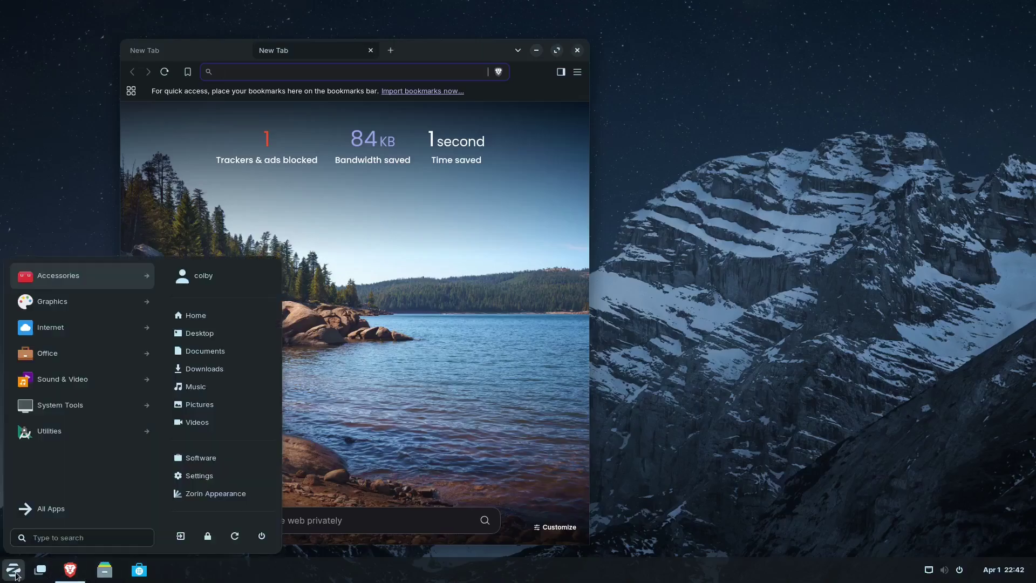
{"action": "left_click", "coordinate": [218, 367]}
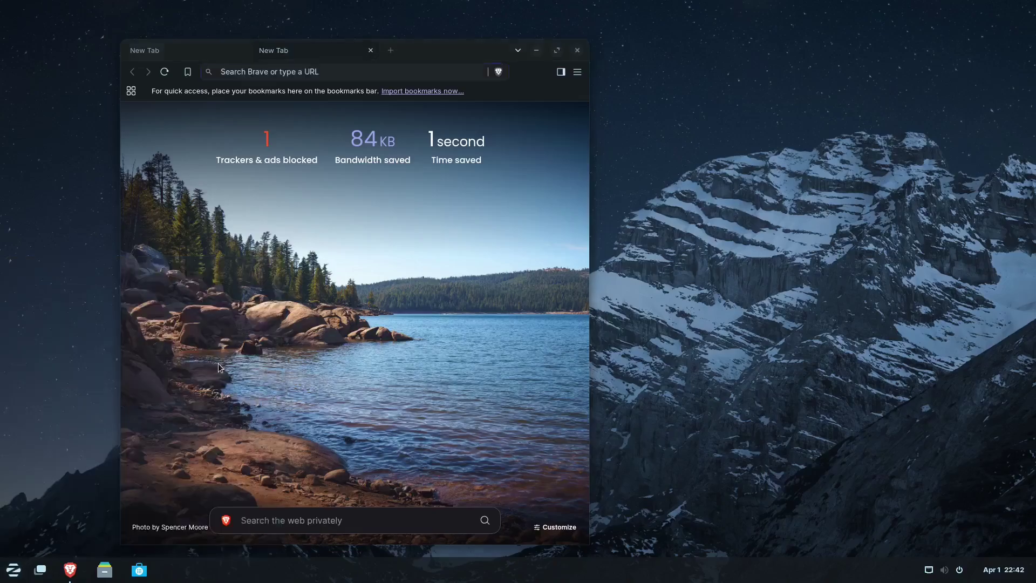
{"action": "left_click_drag", "start_coordinate": [251, 64], "coordinate": [371, 196]}
{"action": "left_click", "coordinate": [630, 190]}
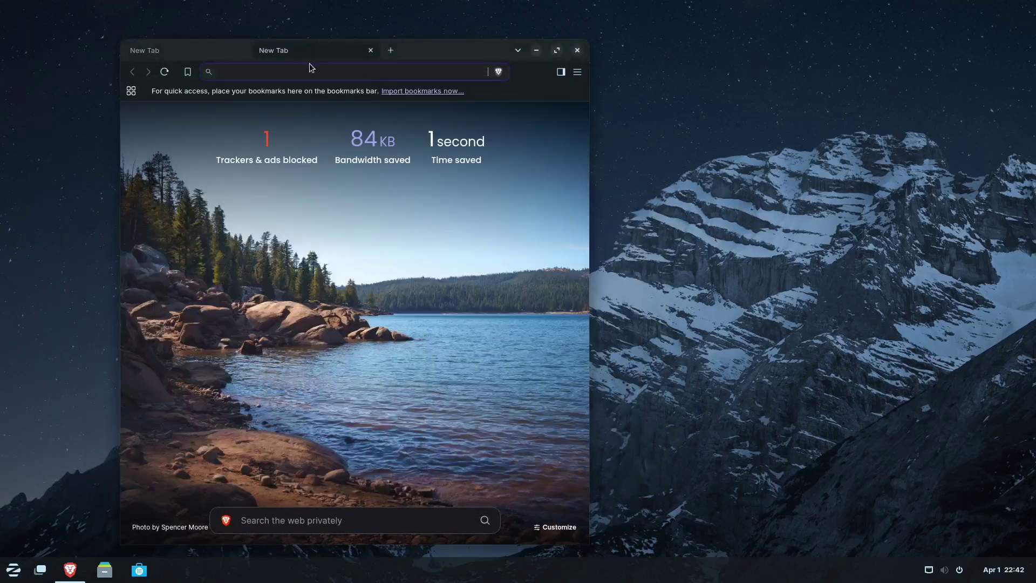
- Load zorin.com in Brave and maximize the browser window
{"action": "type", "text": "zorin"}
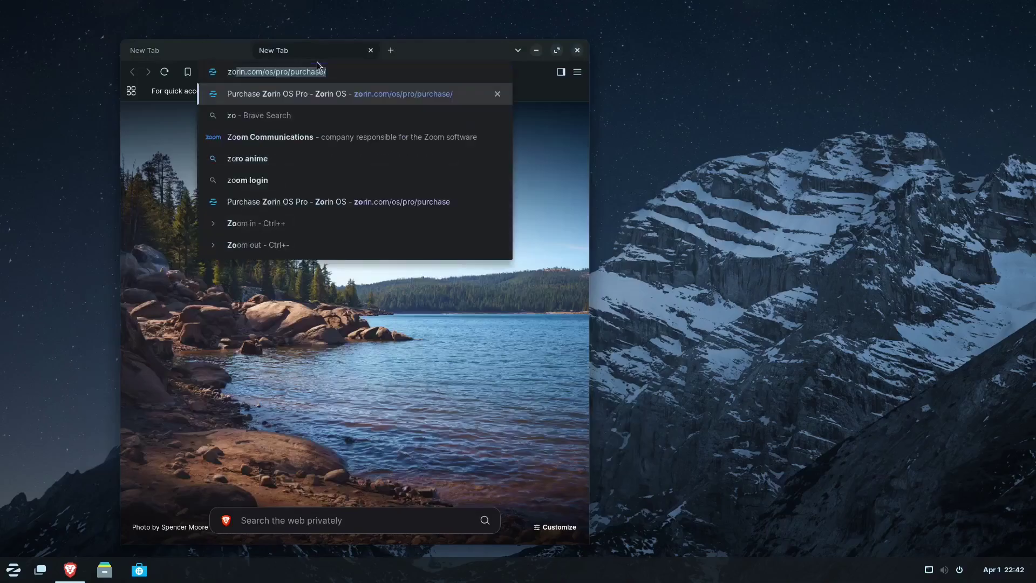
{"action": "type", "text": ".com"}
{"action": "key", "text": "Return"}
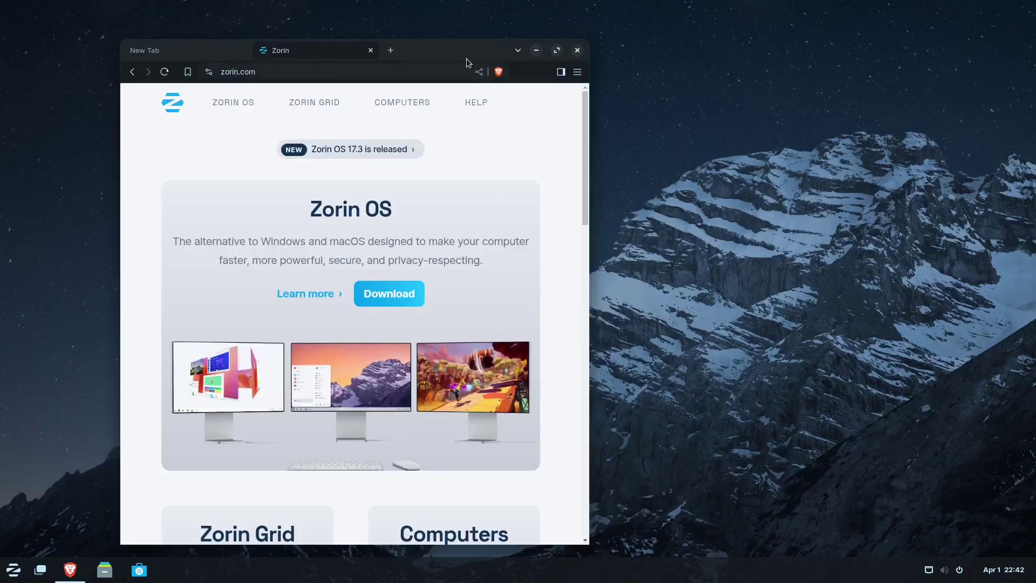
{"action": "double_click", "coordinate": [467, 54]}
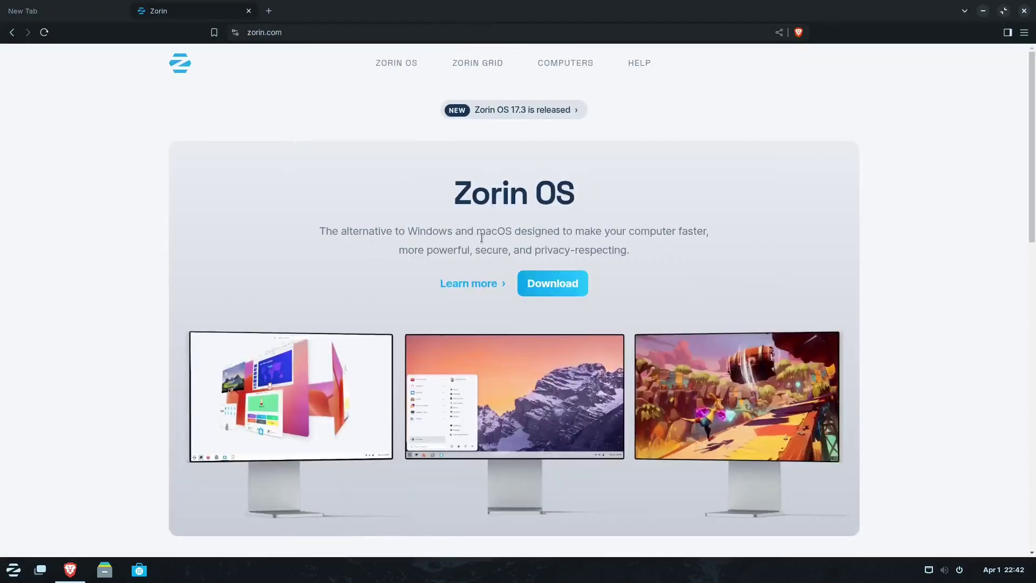
- Scroll down the zorin.com home page, highlighting the Computers card, and open Visit Blog in a background tab
{"action": "left_click_drag", "start_coordinate": [372, 235], "coordinate": [555, 234]}
{"action": "scroll", "coordinate": [672, 259], "scroll_direction": "down", "scroll_amount": 6}
{"action": "scroll", "coordinate": [670, 262], "scroll_direction": "down", "scroll_amount": 2}
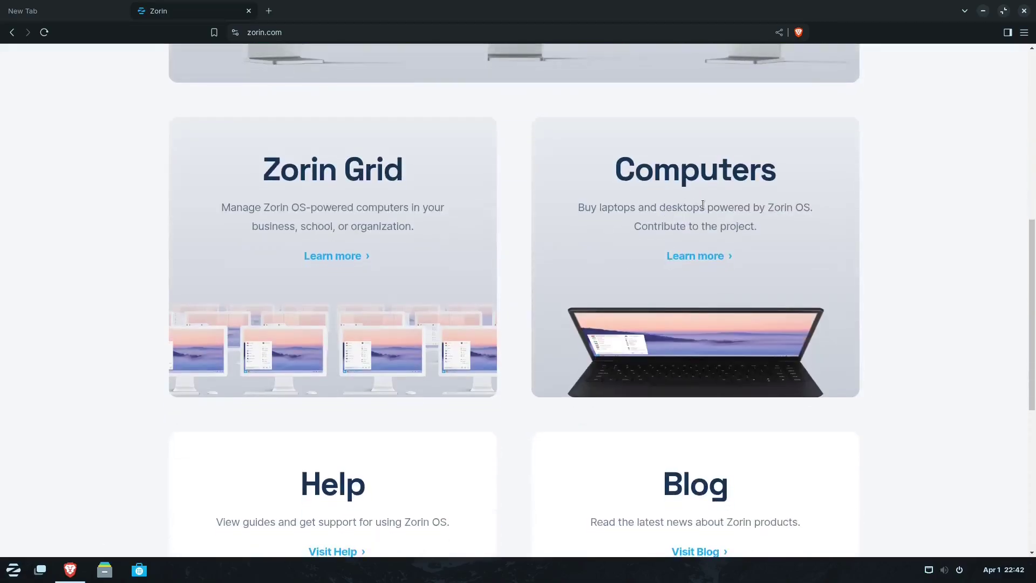
{"action": "left_click_drag", "start_coordinate": [584, 207], "coordinate": [810, 226]}
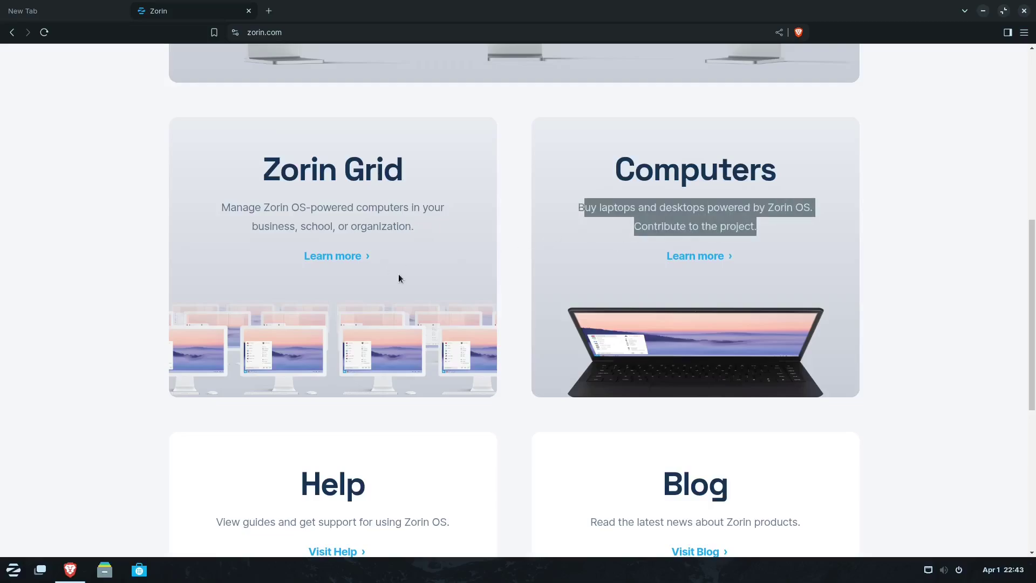
{"action": "scroll", "coordinate": [378, 235], "scroll_direction": "down", "scroll_amount": 3}
{"action": "scroll", "coordinate": [386, 239], "scroll_direction": "down", "scroll_amount": 3}
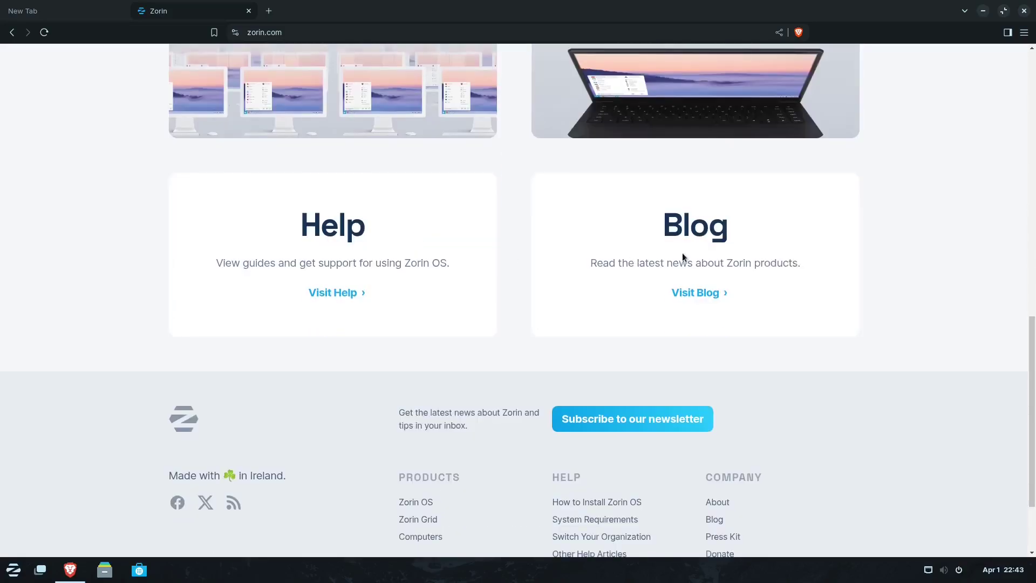
{"action": "scroll", "coordinate": [681, 253], "scroll_direction": "down", "scroll_amount": 1}
{"action": "middle_click", "coordinate": [695, 227]}
- Switch to the Blog tab, open the 'Zorin OS 17.3 is Here' post, and highlight its Windows 10 end-of-life passages
{"action": "left_click", "coordinate": [346, 12]}
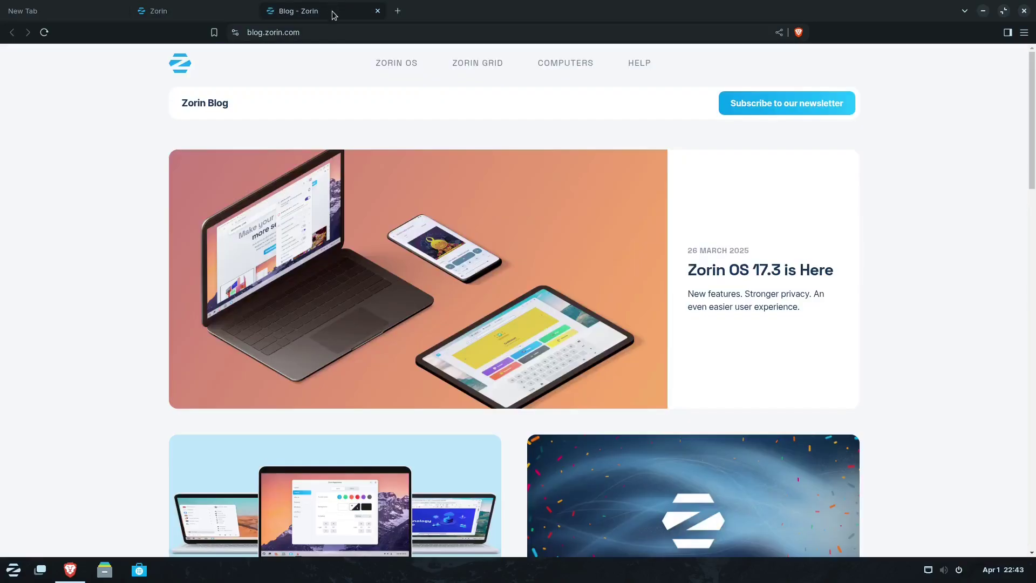
{"action": "left_click", "coordinate": [741, 273]}
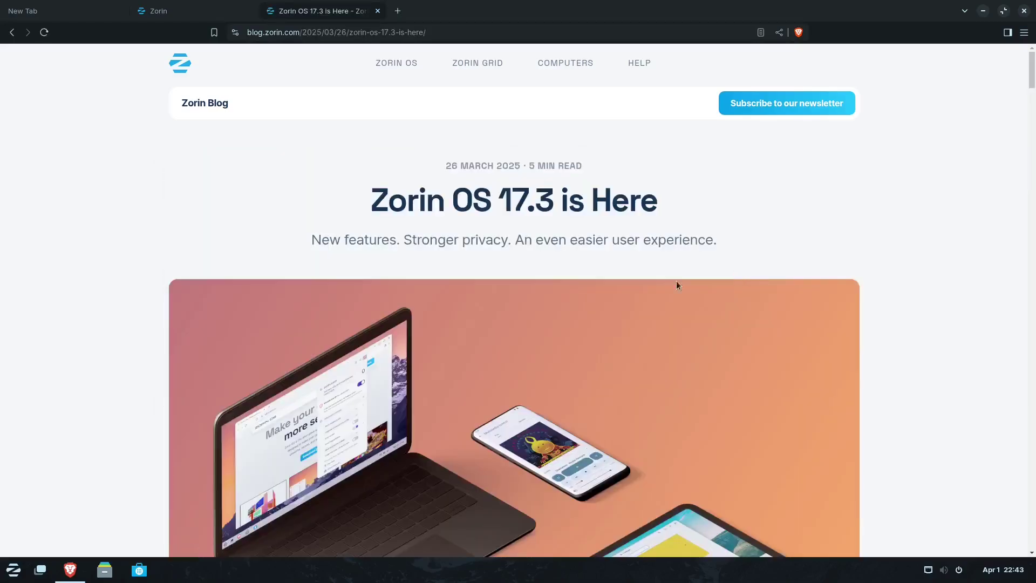
{"action": "scroll", "coordinate": [635, 289], "scroll_direction": "down", "scroll_amount": 8}
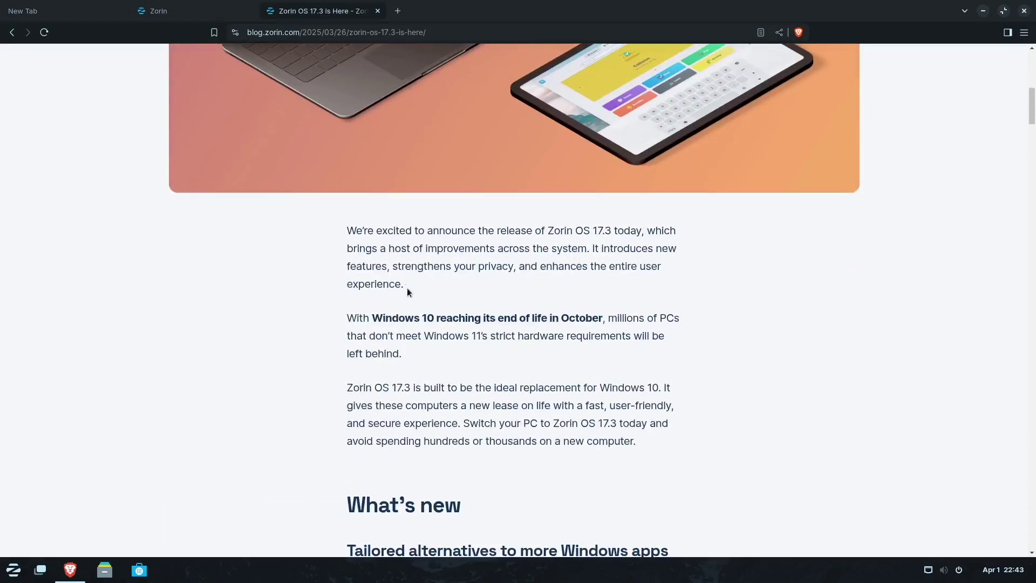
{"action": "left_click_drag", "start_coordinate": [348, 315], "coordinate": [683, 351]}
{"action": "left_click", "coordinate": [351, 321]}
{"action": "left_click_drag", "start_coordinate": [388, 339], "coordinate": [504, 340]}
{"action": "left_click", "coordinate": [498, 360]}
- Read down to the Zorin Connect section, then restore Brave to a floating window
{"action": "scroll", "coordinate": [378, 324], "scroll_direction": "down", "scroll_amount": 2}
{"action": "left_click_drag", "start_coordinate": [391, 319], "coordinate": [509, 333]}
{"action": "left_click_drag", "start_coordinate": [576, 332], "coordinate": [694, 333]}
{"action": "left_click", "coordinate": [730, 350]}
{"action": "scroll", "coordinate": [649, 397], "scroll_direction": "down", "scroll_amount": 5}
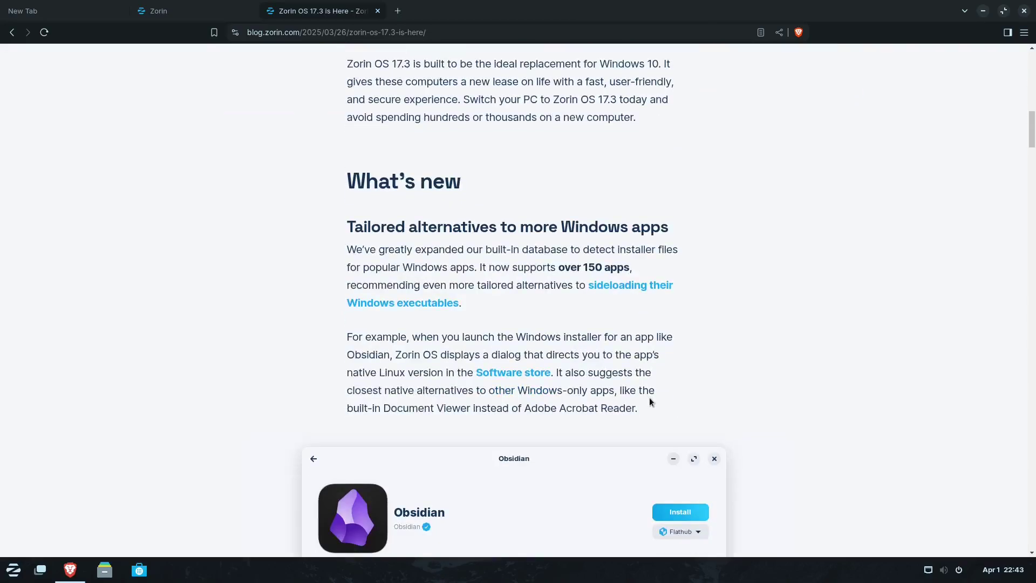
{"action": "scroll", "coordinate": [649, 397], "scroll_direction": "down", "scroll_amount": 7}
{"action": "scroll", "coordinate": [649, 397], "scroll_direction": "down", "scroll_amount": 15}
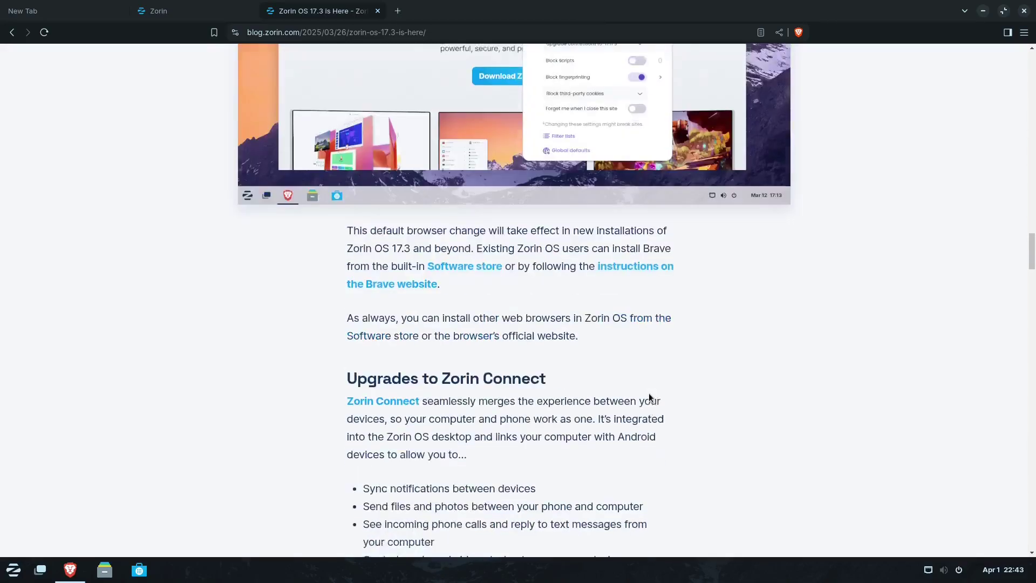
{"action": "double_click", "coordinate": [435, 13]}
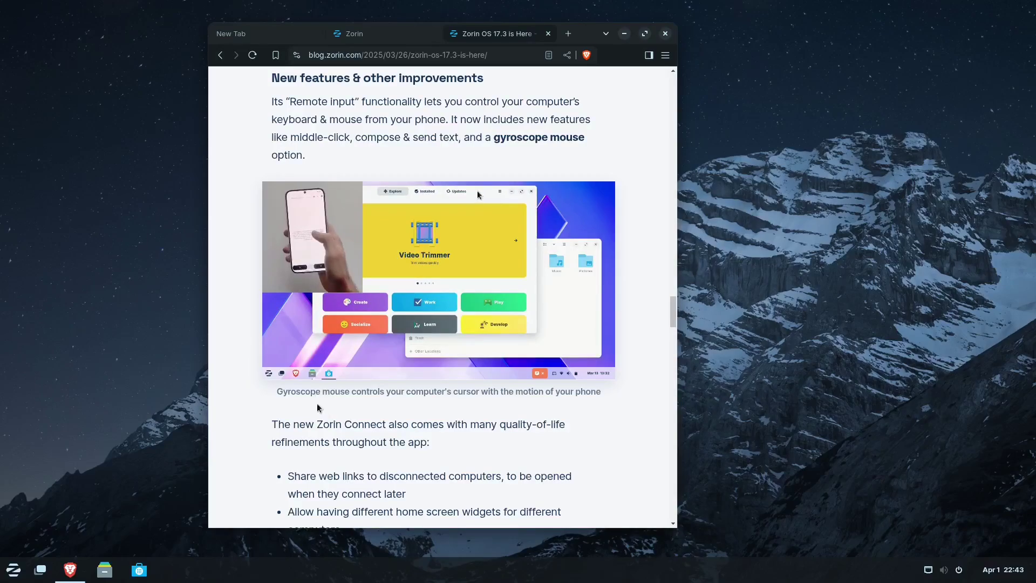
- Close the 'Zorin OS 17.3 is Here' tab and scroll zorin.com to its 'Made with ☘ in Ireland' footer and back to top
{"action": "left_click", "coordinate": [549, 34]}
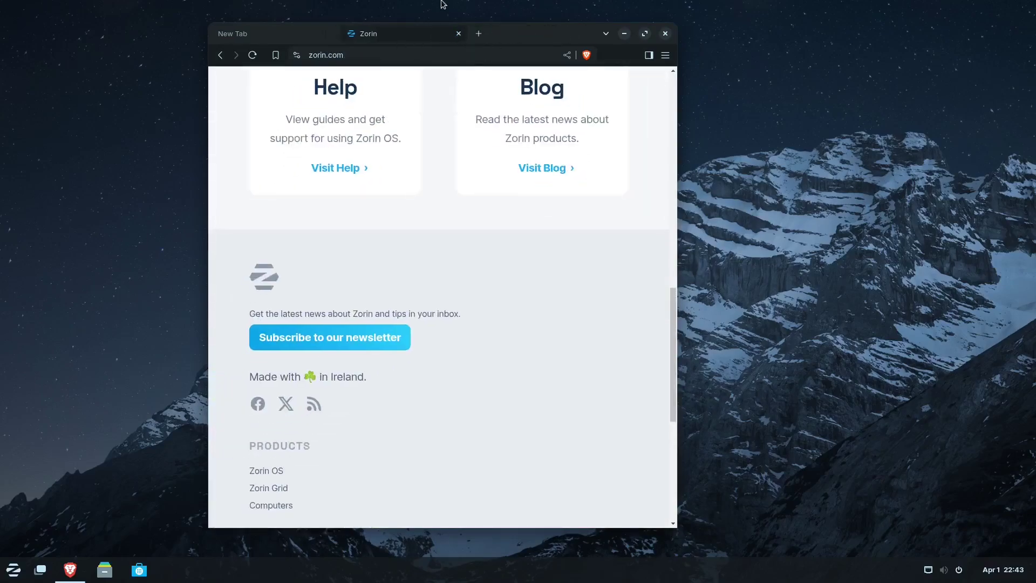
{"action": "scroll", "coordinate": [448, 285], "scroll_direction": "up", "scroll_amount": 9}
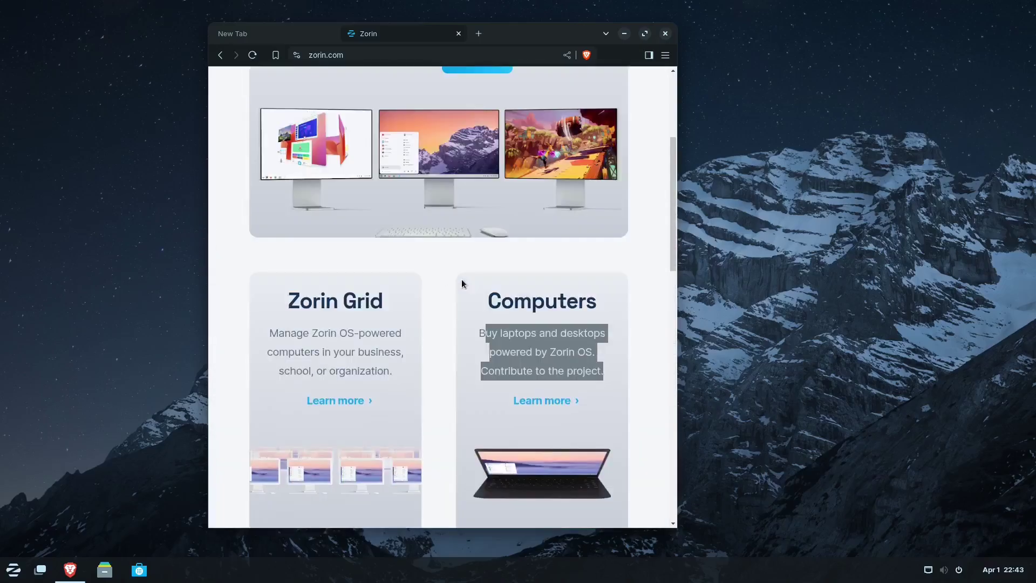
{"action": "scroll", "coordinate": [461, 276], "scroll_direction": "down", "scroll_amount": 12}
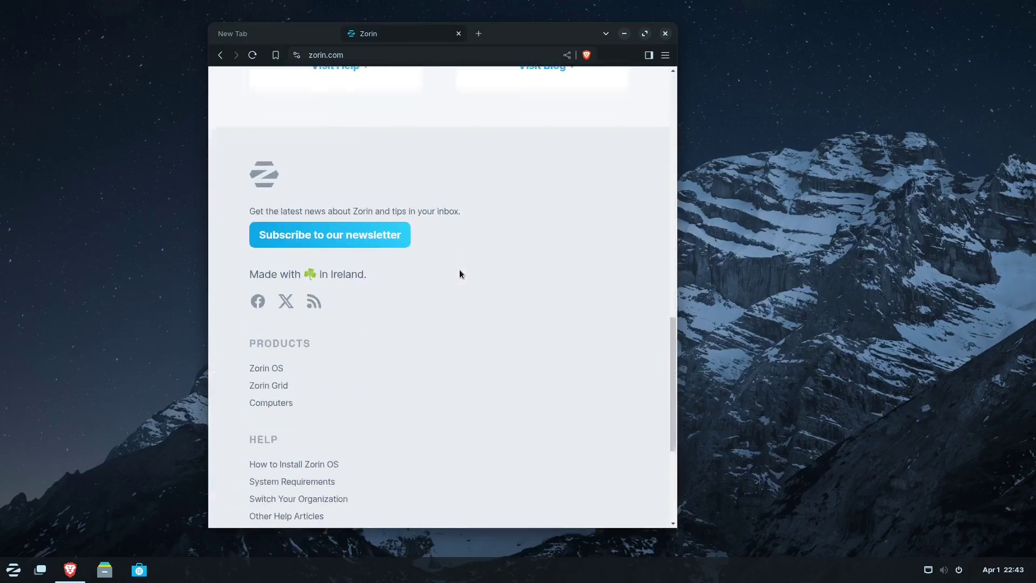
{"action": "scroll", "coordinate": [384, 269], "scroll_direction": "up", "scroll_amount": 3}
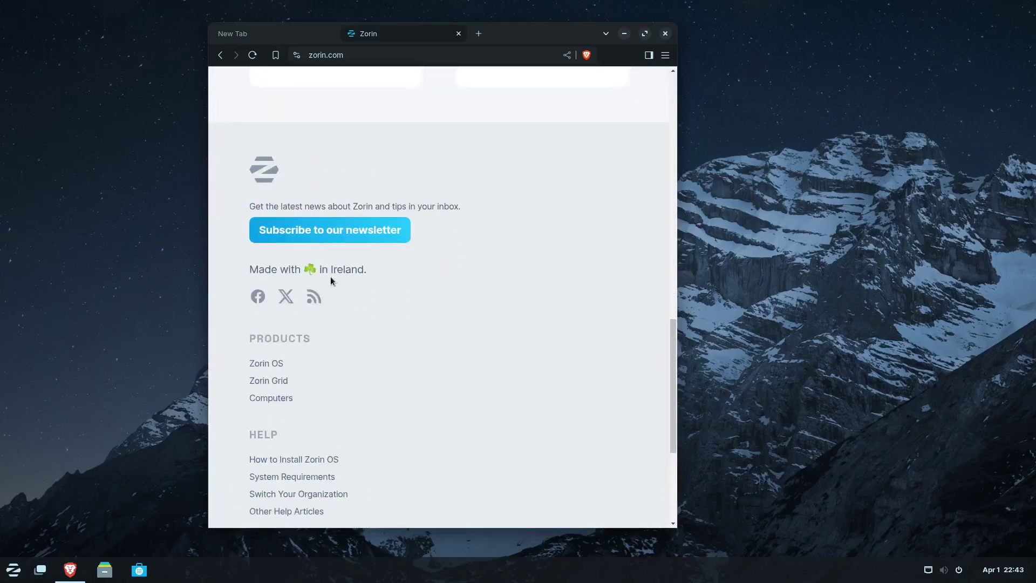
{"action": "left_click_drag", "start_coordinate": [262, 268], "coordinate": [387, 278]}
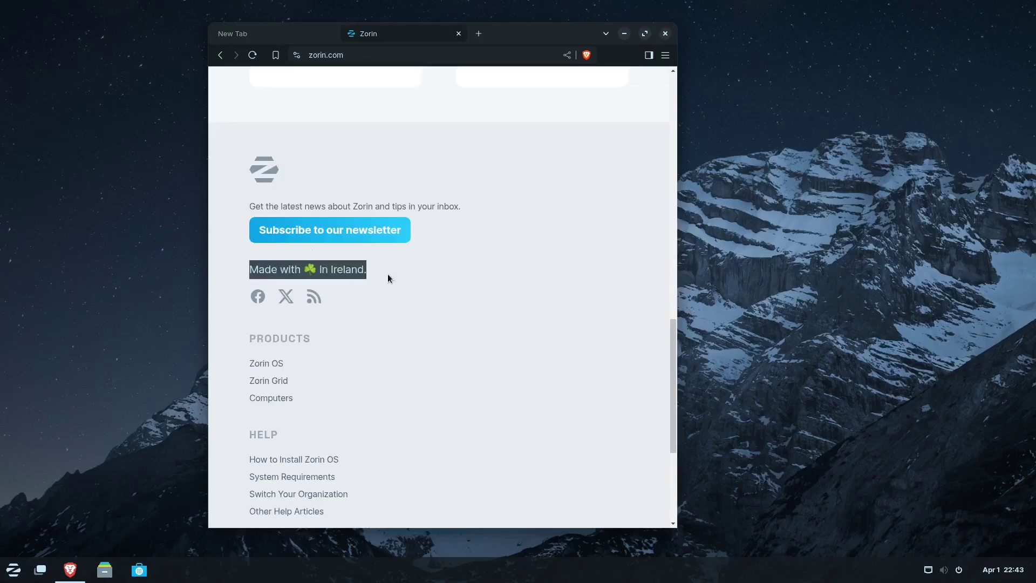
{"action": "left_click", "coordinate": [354, 309]}
{"action": "scroll", "coordinate": [360, 346], "scroll_direction": "down", "scroll_amount": 3}
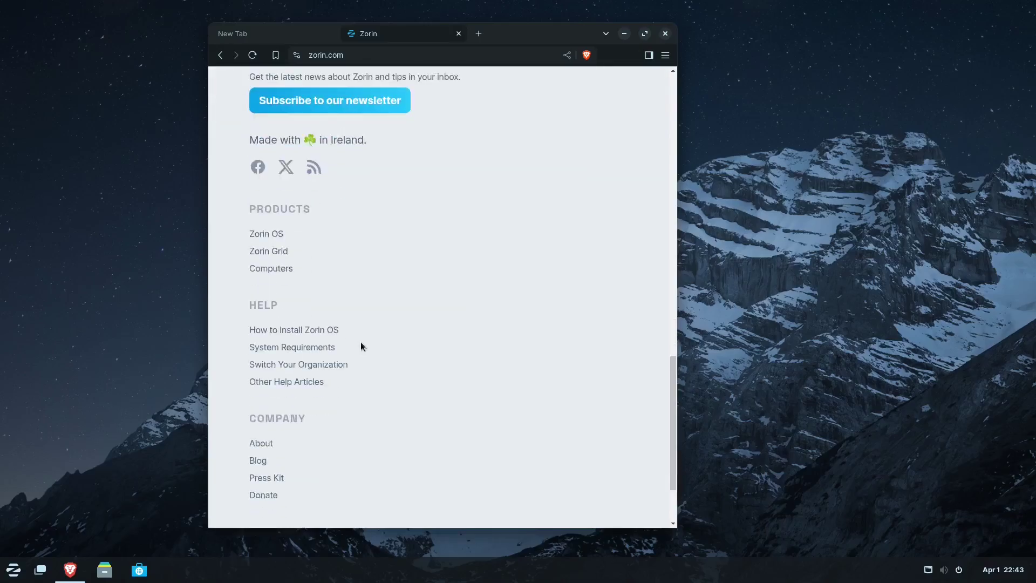
{"action": "scroll", "coordinate": [361, 339], "scroll_direction": "up", "scroll_amount": 15}
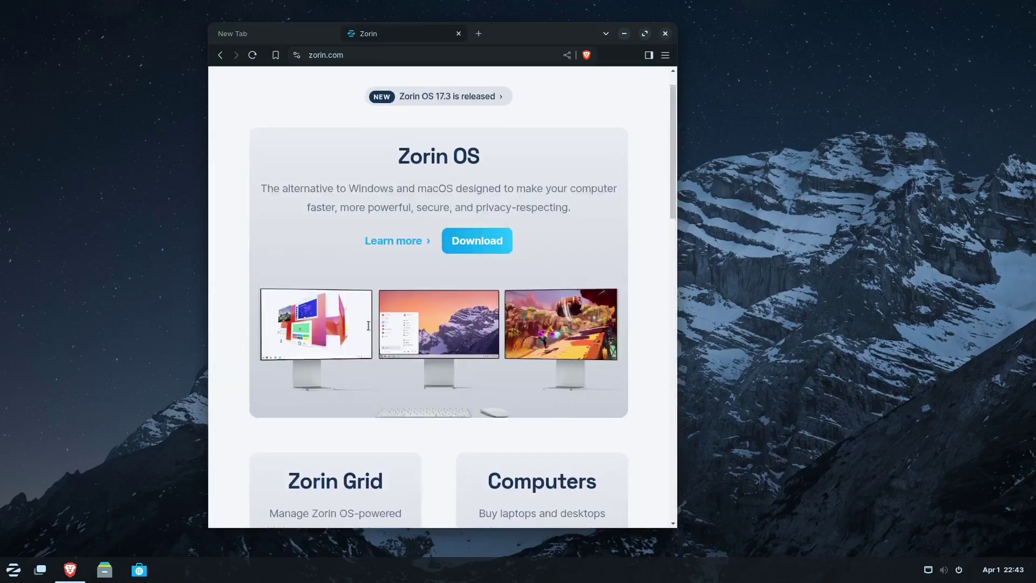
{"action": "scroll", "coordinate": [369, 325], "scroll_direction": "up", "scroll_amount": 1}
{"action": "left_click_drag", "start_coordinate": [530, 43], "coordinate": [536, 66]}
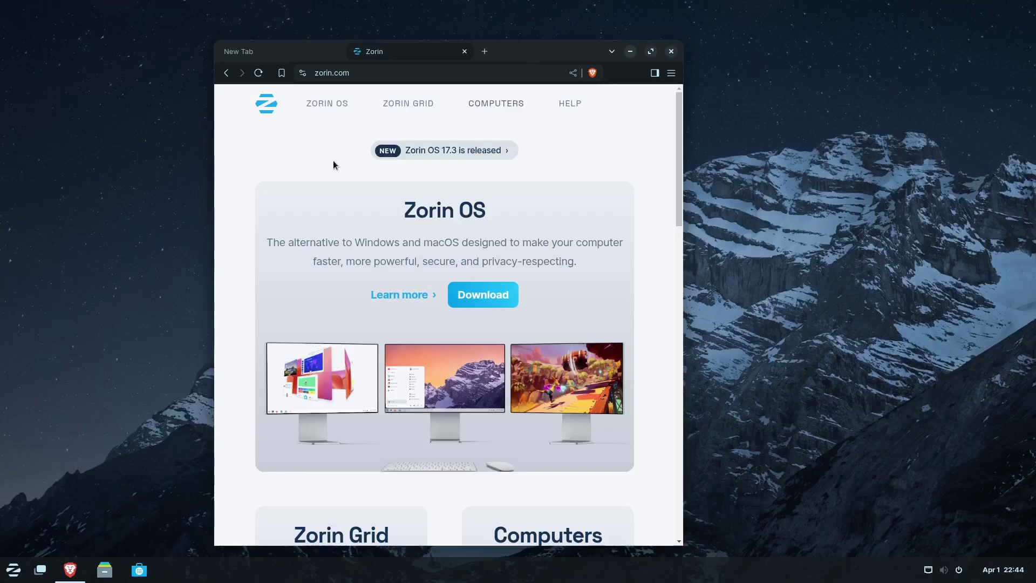
- Open zorin.com/os from the ZORIN OS nav link, maximize Brave, and scroll to 'A world of incredible Apps'
{"action": "left_click", "coordinate": [343, 104]}
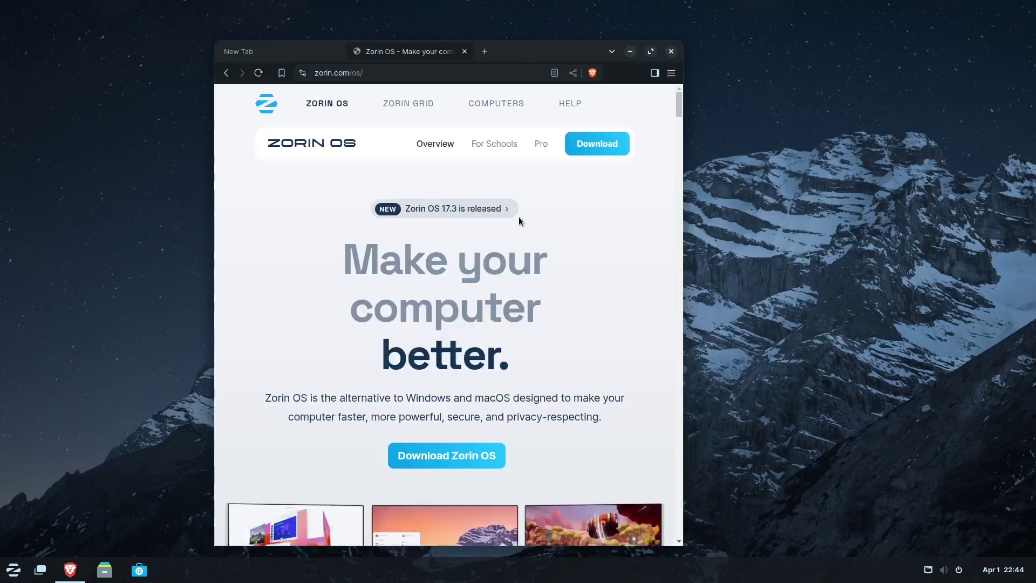
{"action": "scroll", "coordinate": [526, 277], "scroll_direction": "down", "scroll_amount": 15}
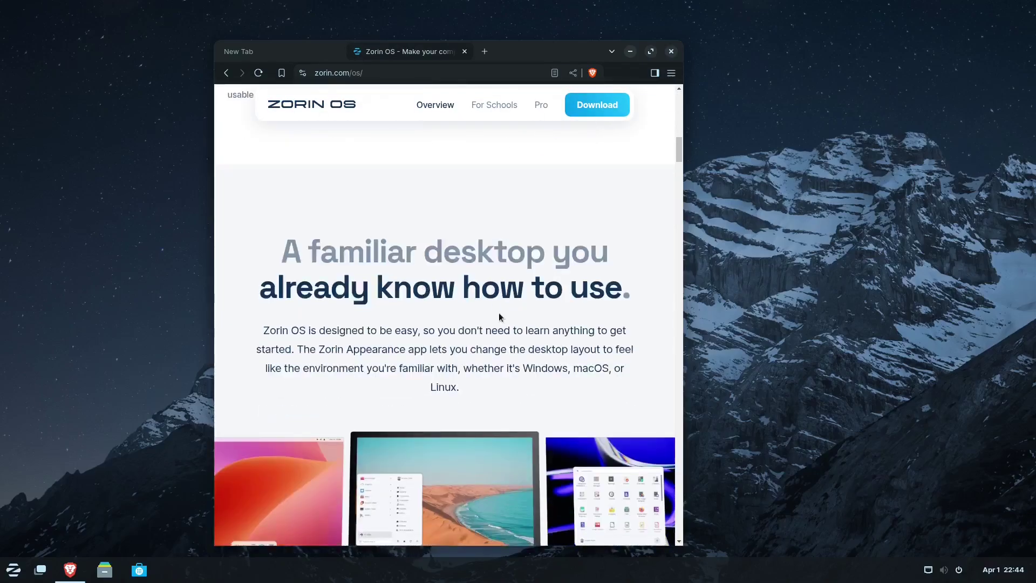
{"action": "scroll", "coordinate": [467, 312], "scroll_direction": "down", "scroll_amount": 15}
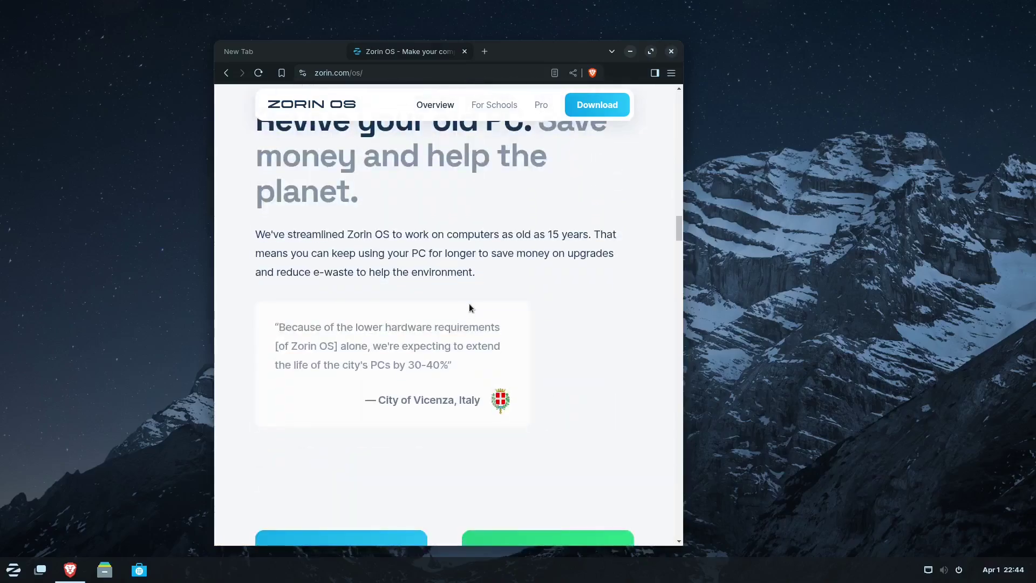
{"action": "scroll", "coordinate": [468, 305], "scroll_direction": "down", "scroll_amount": 5}
{"action": "scroll", "coordinate": [468, 304], "scroll_direction": "up", "scroll_amount": 5}
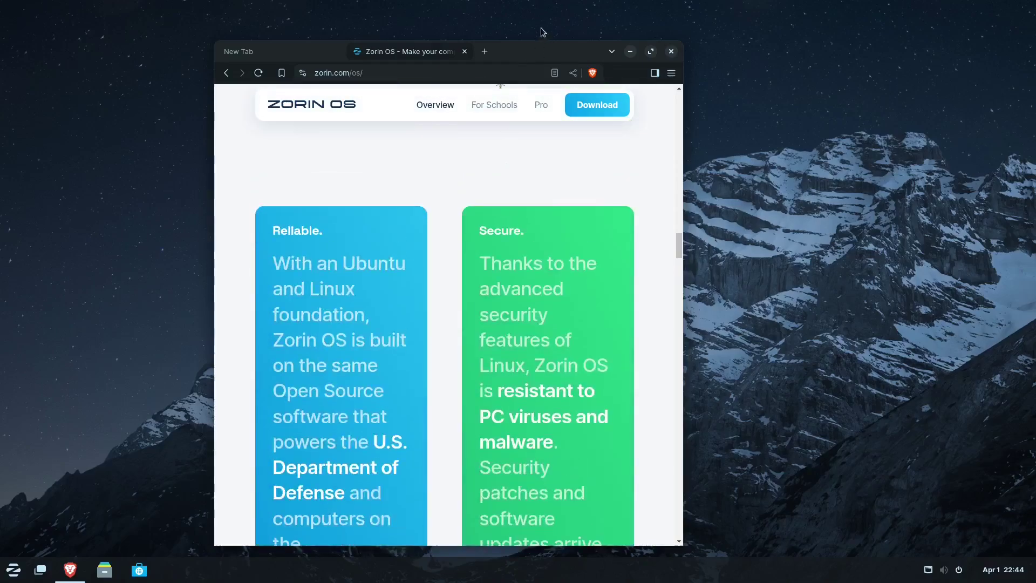
{"action": "left_click_drag", "start_coordinate": [529, 47], "coordinate": [548, 2]}
{"action": "scroll", "coordinate": [545, 267], "scroll_direction": "up", "scroll_amount": 4}
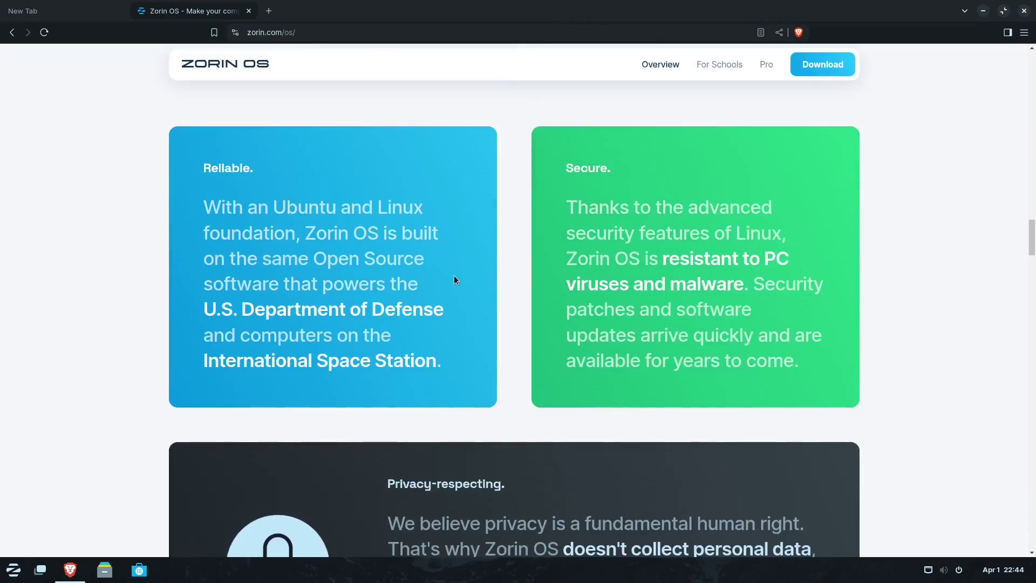
{"action": "scroll", "coordinate": [751, 306], "scroll_direction": "down", "scroll_amount": 10}
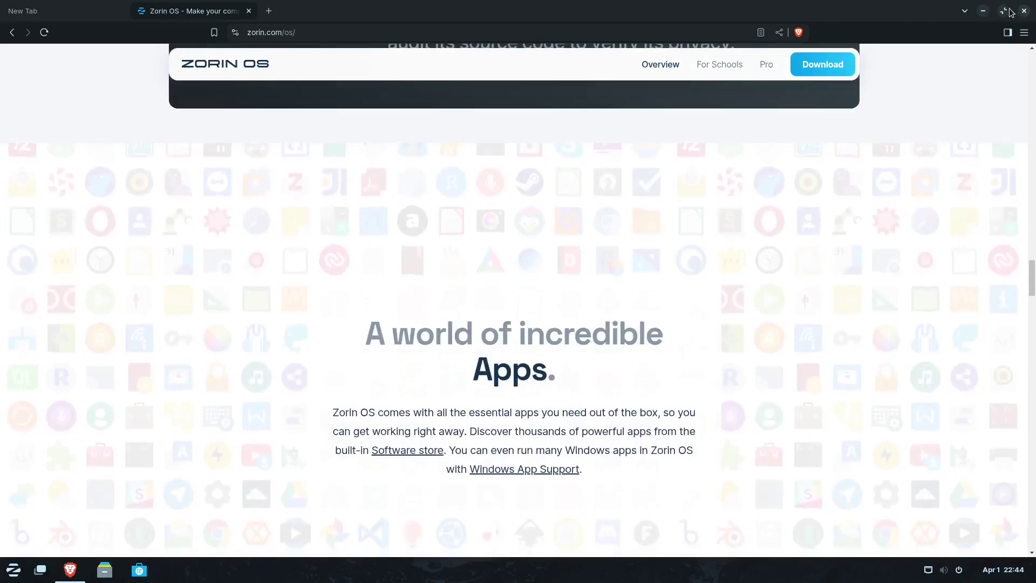
- Close Brave with all its tabs, relaunch it, and close it again confirming Close all
{"action": "left_click", "coordinate": [1024, 11]}
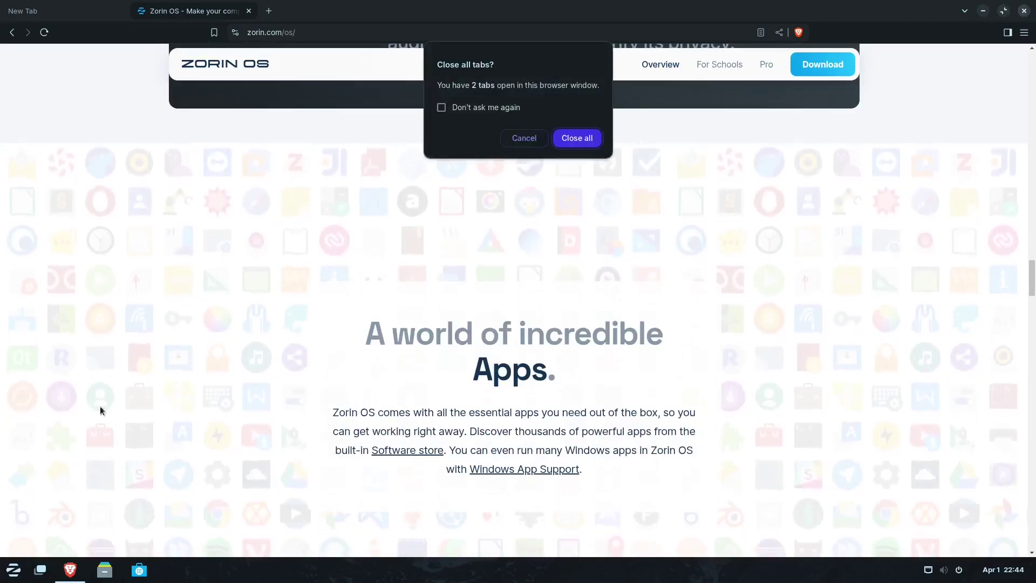
{"action": "key", "text": "Return"}
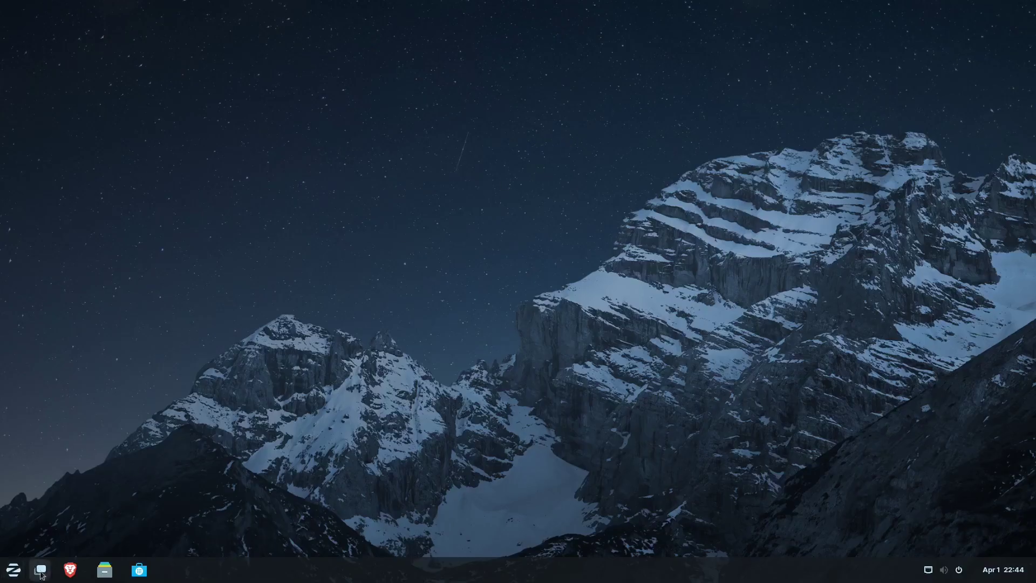
{"action": "left_click", "coordinate": [70, 570]}
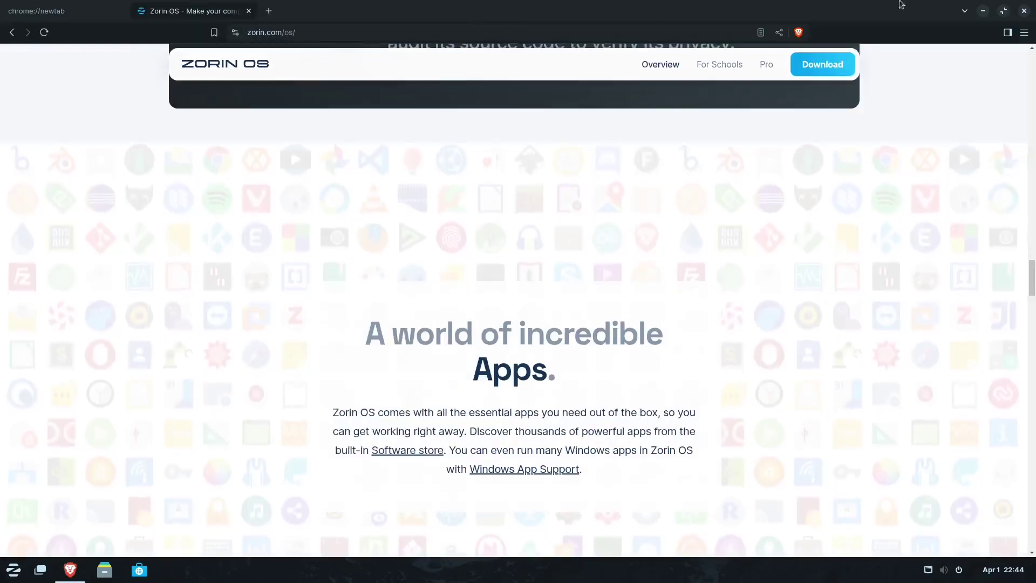
{"action": "left_click", "coordinate": [1024, 12]}
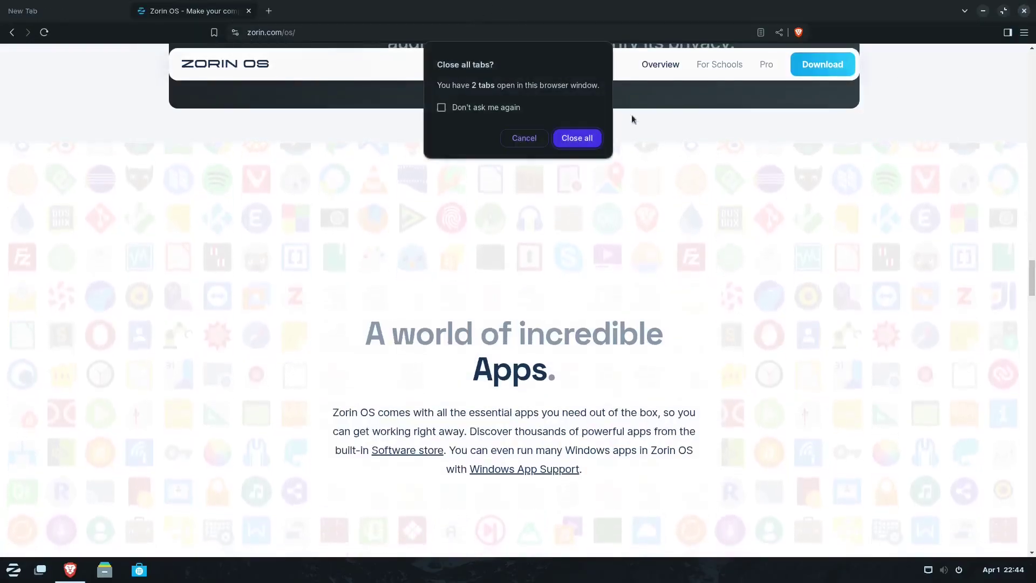
{"action": "left_click", "coordinate": [575, 136]}
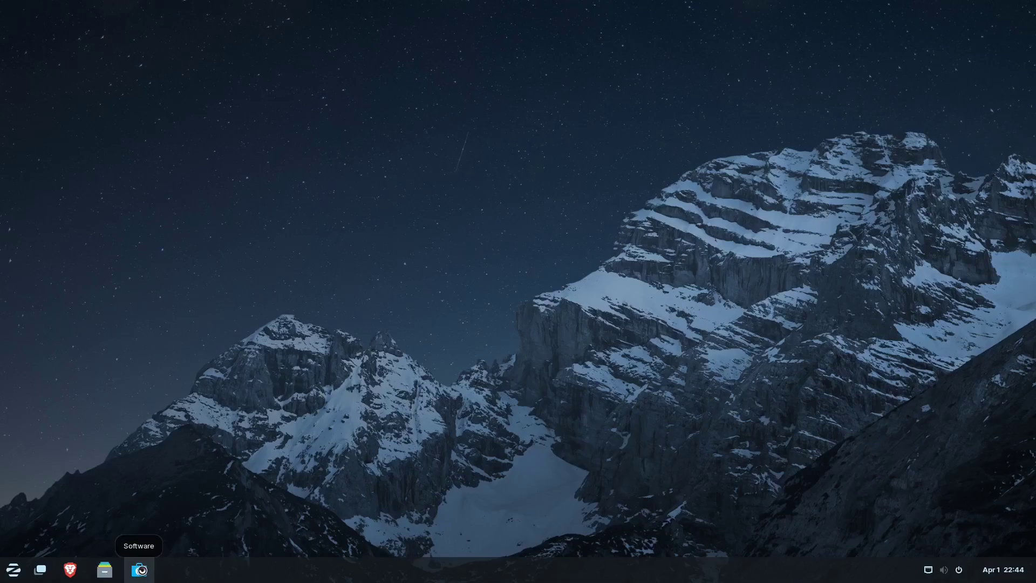
- Open Files at Home, launch a blank LibreOffice Calc spreadsheet from Office, close it, and center Files
{"action": "left_click", "coordinate": [105, 570]}
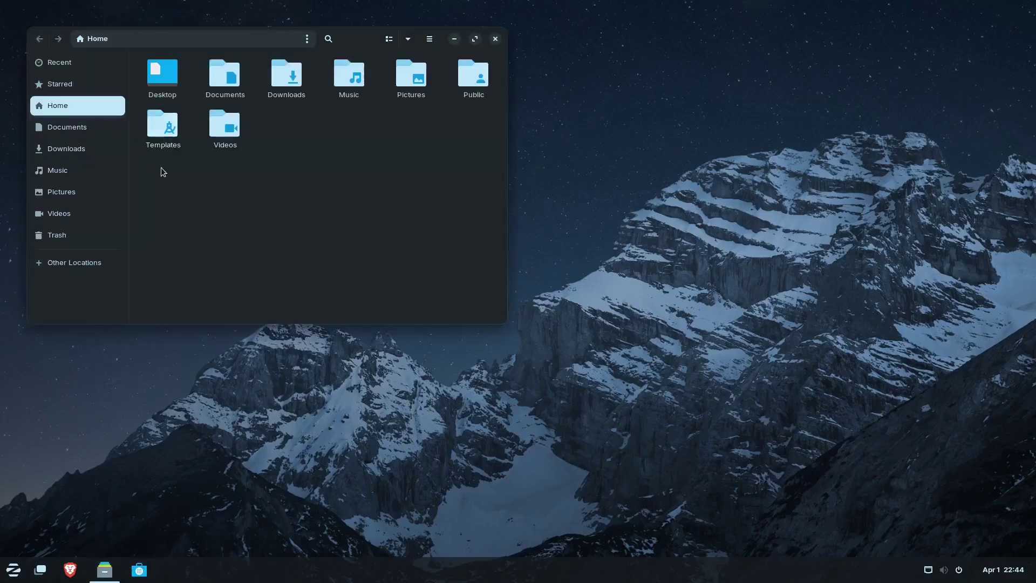
{"action": "left_click", "coordinate": [13, 570]}
{"action": "left_click", "coordinate": [91, 362]}
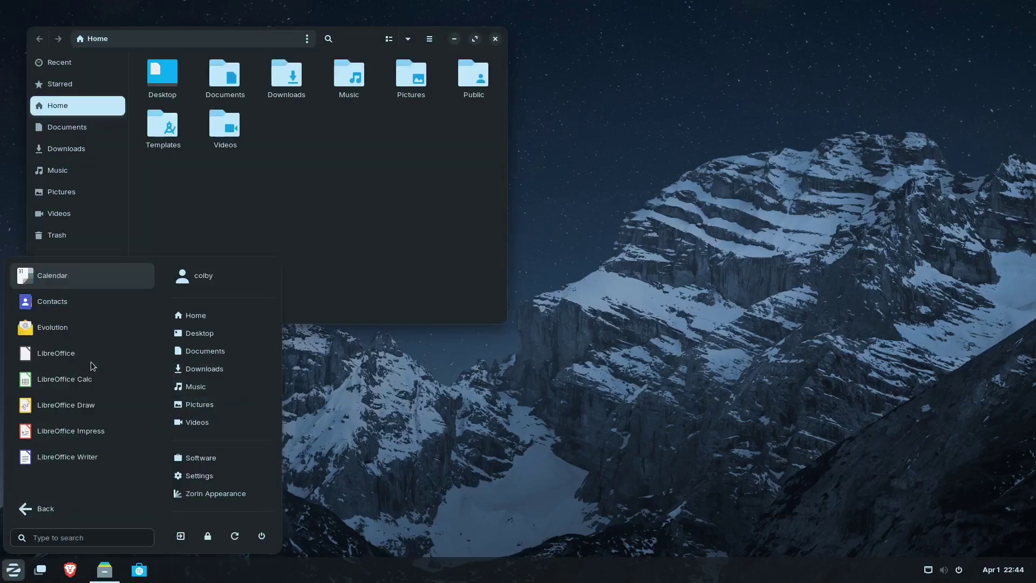
{"action": "left_click", "coordinate": [83, 372]}
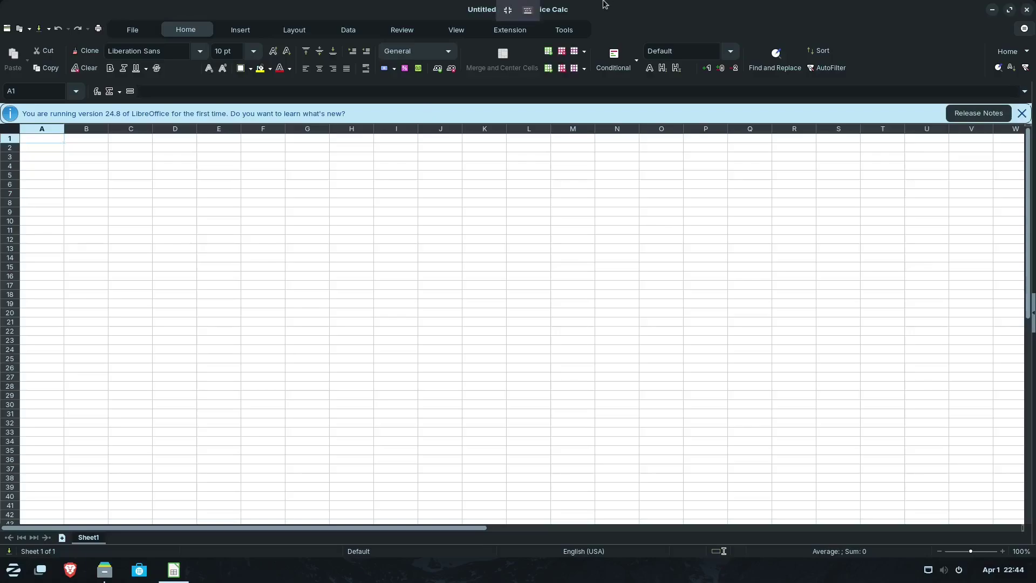
{"action": "left_click", "coordinate": [1026, 10]}
{"action": "left_click_drag", "start_coordinate": [196, 42], "coordinate": [381, 213]}
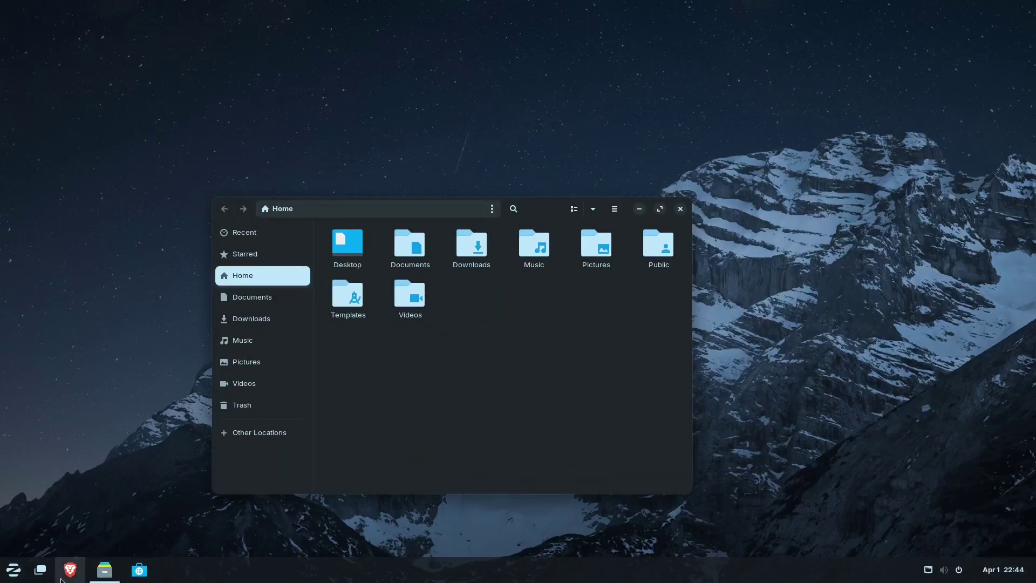
{"action": "left_click", "coordinate": [13, 569]}
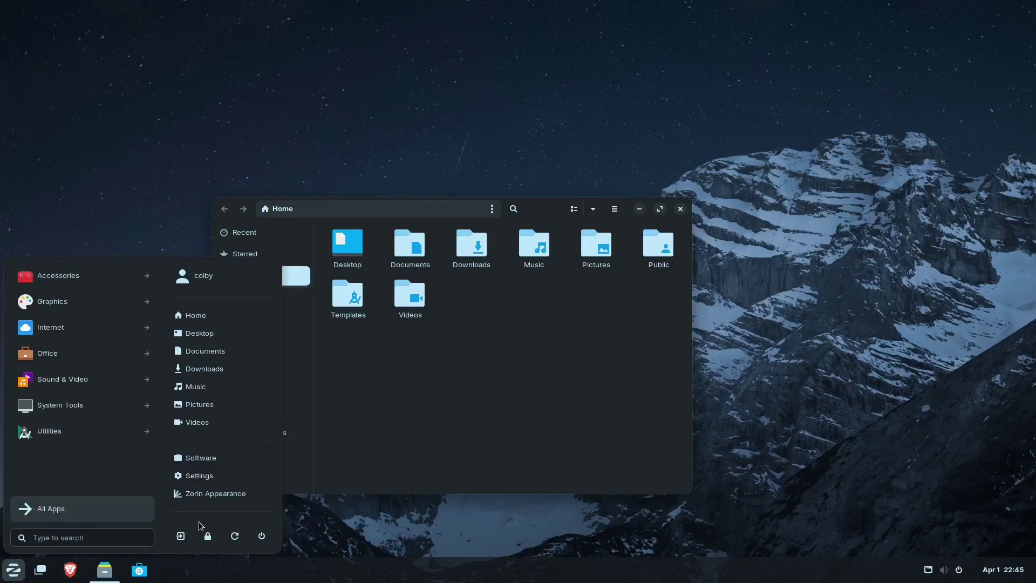
{"action": "left_click", "coordinate": [331, 521]}
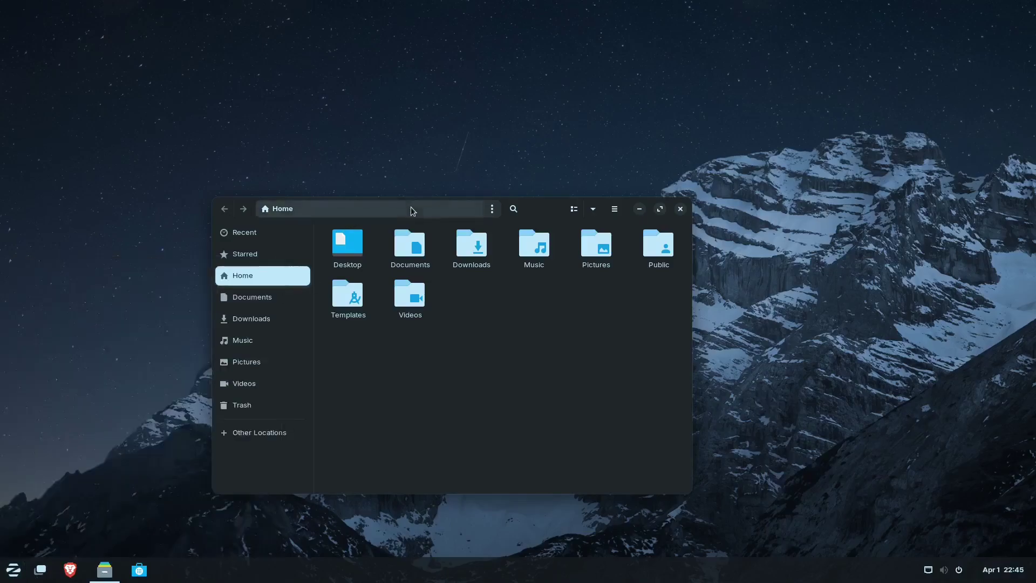
{"action": "left_click_drag", "start_coordinate": [410, 207], "coordinate": [315, 210]}
{"action": "left_click", "coordinate": [584, 211]}
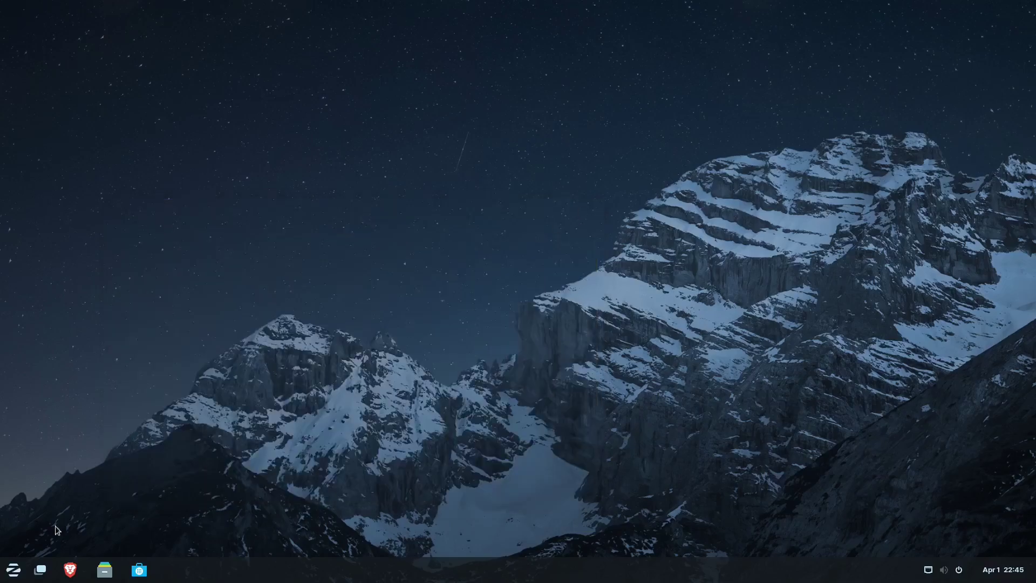
{"action": "left_click", "coordinate": [104, 570]}
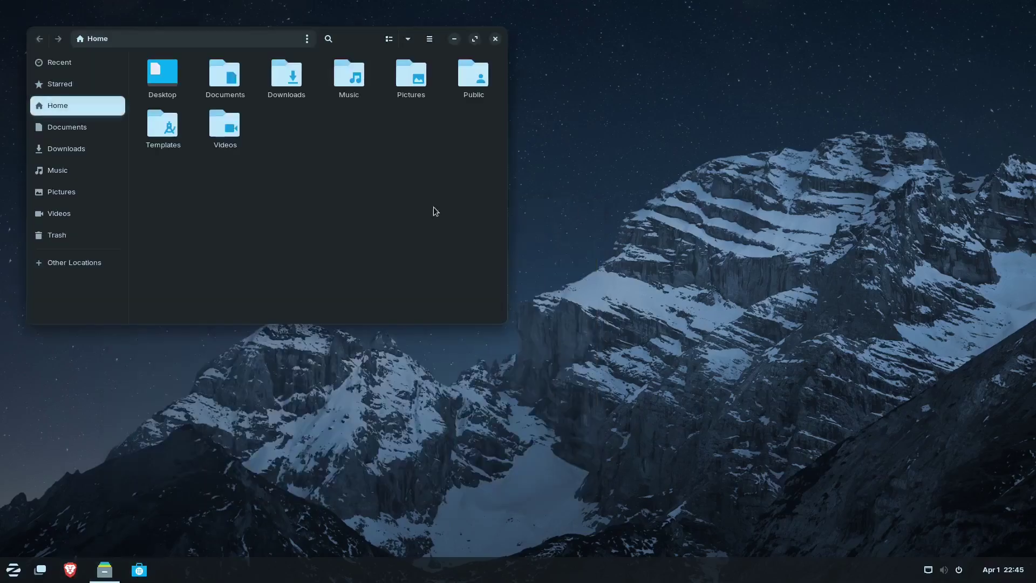
{"action": "left_click_drag", "start_coordinate": [287, 39], "coordinate": [340, 169]}
{"action": "left_click", "coordinate": [554, 166]}
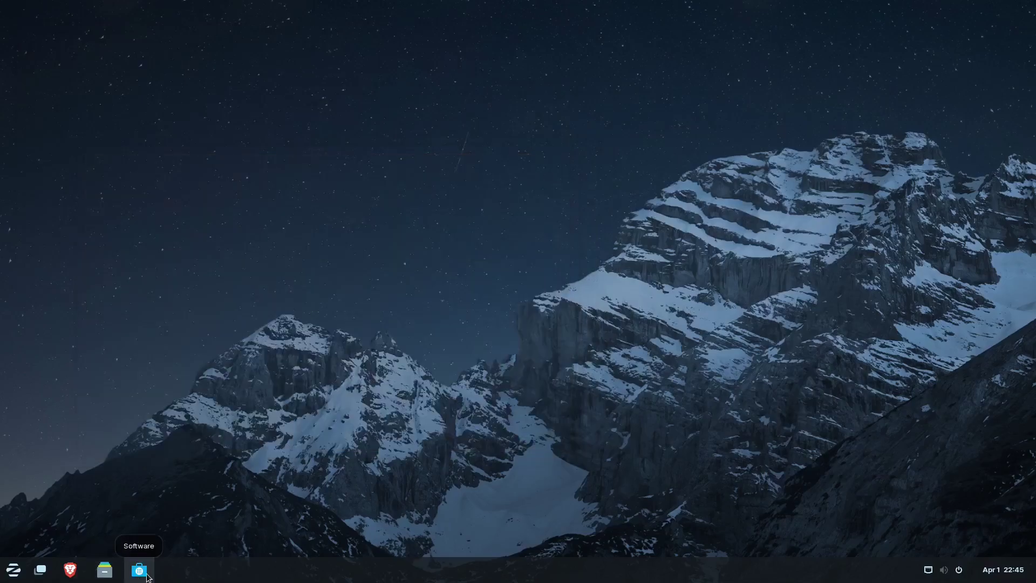
{"action": "left_click", "coordinate": [20, 575]}
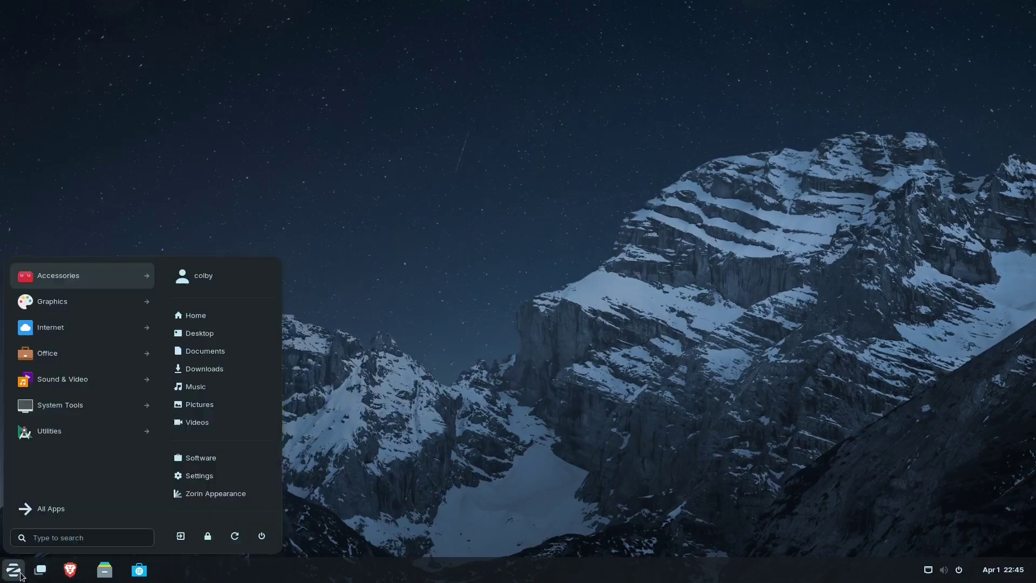
{"action": "left_click", "coordinate": [42, 508]}
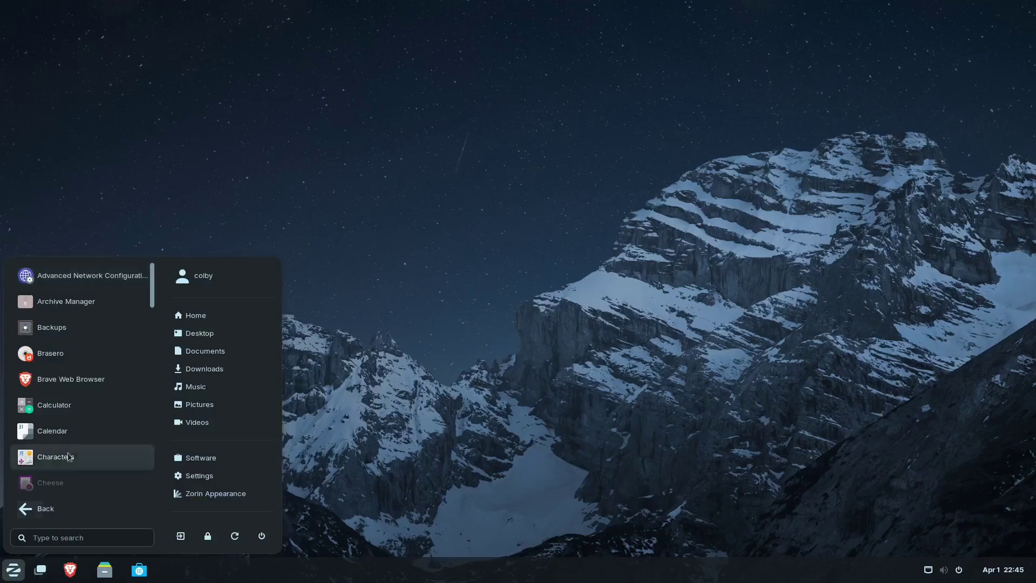
{"action": "scroll", "coordinate": [71, 432], "scroll_direction": "down", "scroll_amount": 10}
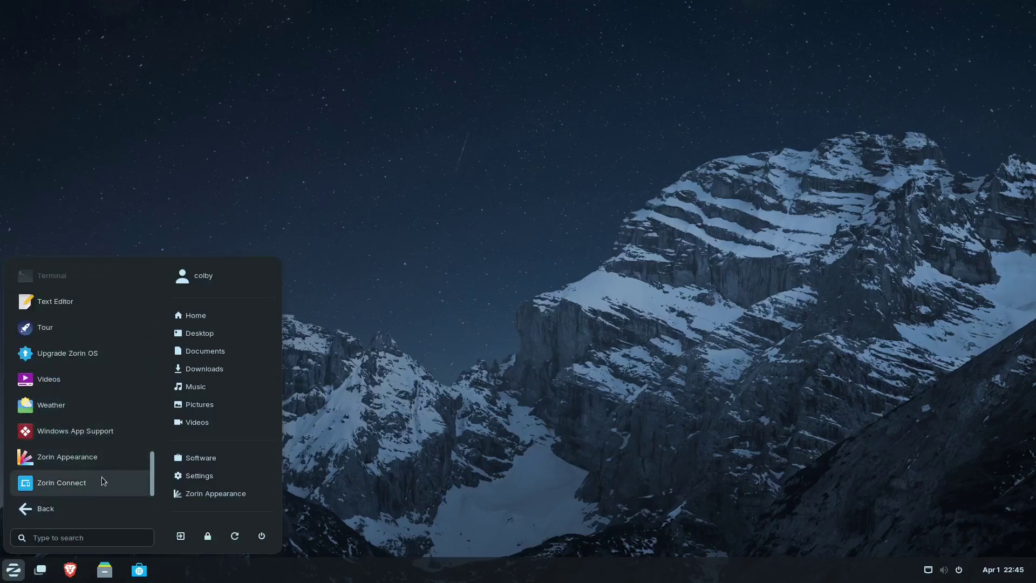
{"action": "scroll", "coordinate": [95, 468], "scroll_direction": "up", "scroll_amount": 10}
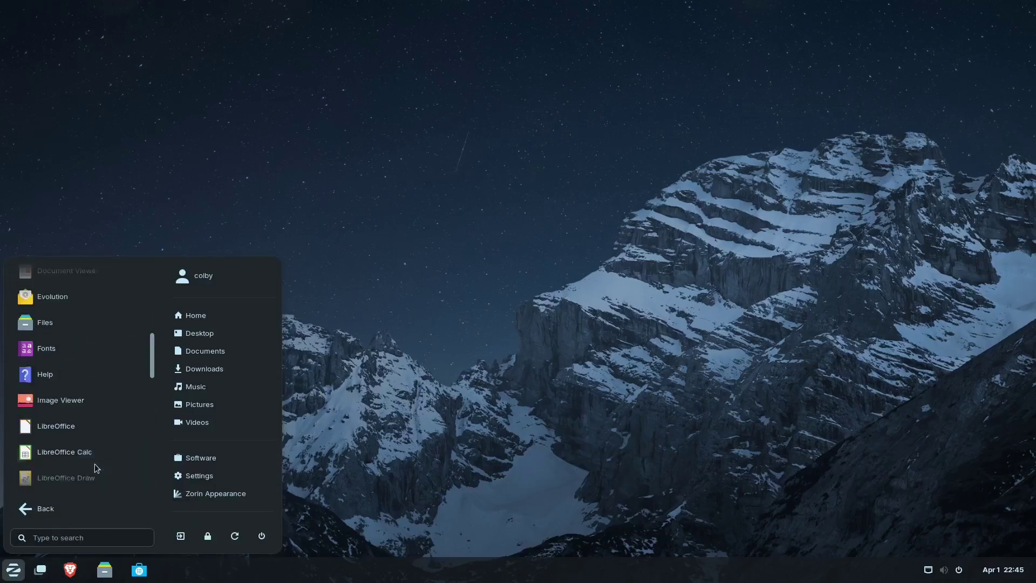
{"action": "scroll", "coordinate": [95, 459], "scroll_direction": "down", "scroll_amount": 10}
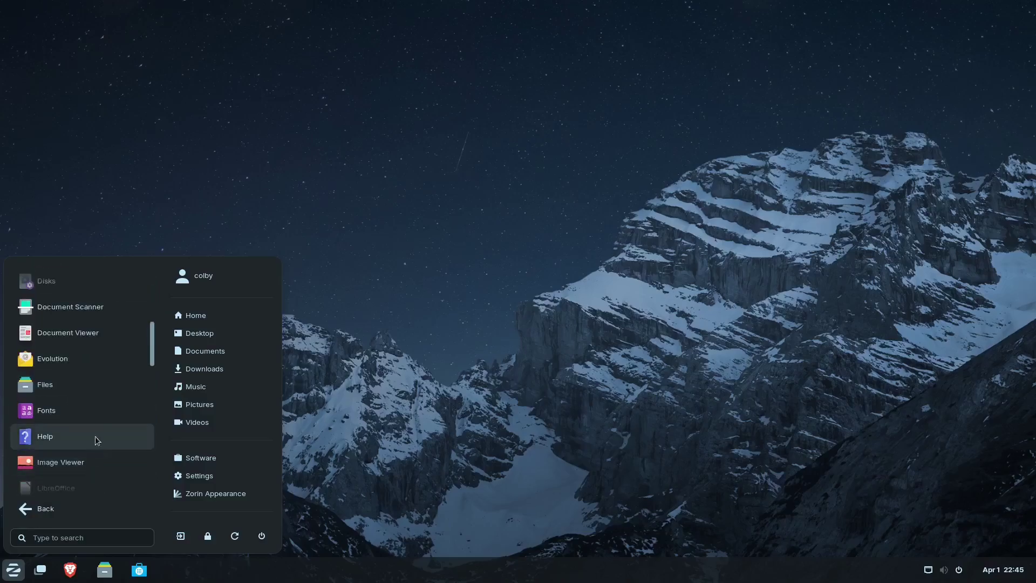
{"action": "left_click", "coordinate": [434, 418]}
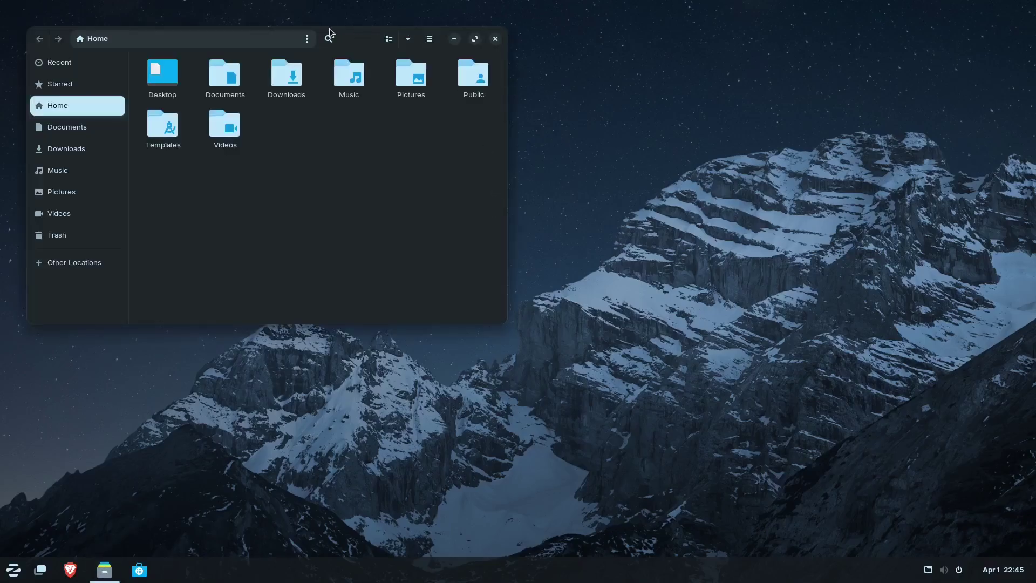
- Close Files, then open and close the system status menu and the calendar panel
{"action": "left_click_drag", "start_coordinate": [277, 41], "coordinate": [335, 154]}
{"action": "left_click", "coordinate": [552, 151]}
{"action": "left_click", "coordinate": [965, 574]}
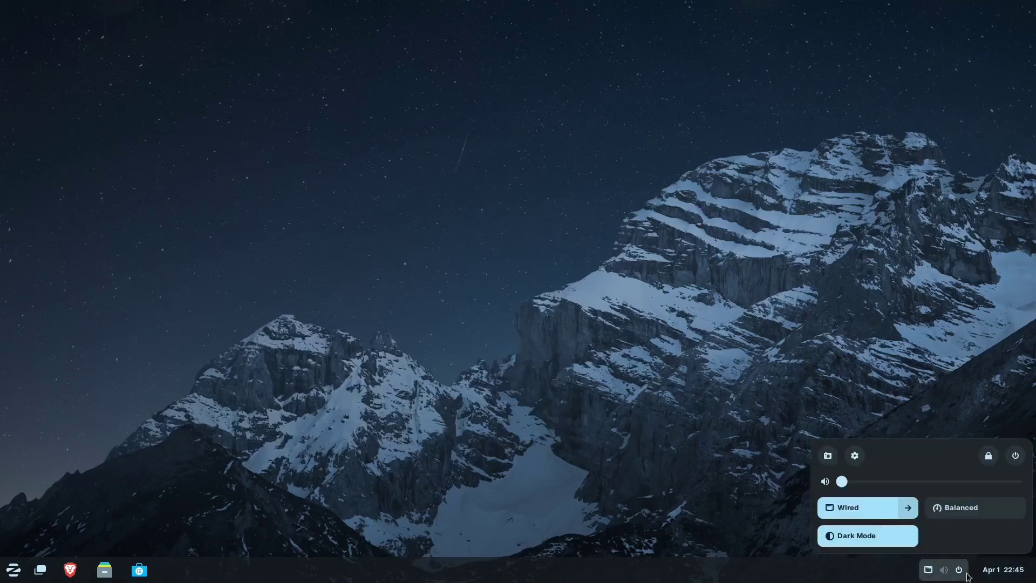
{"action": "left_click", "coordinate": [966, 573]}
{"action": "left_click", "coordinate": [1002, 569]}
{"action": "left_click", "coordinate": [1003, 569]}
- Browse the app menu's Office category and dismiss the menu
{"action": "left_click", "coordinate": [13, 570]}
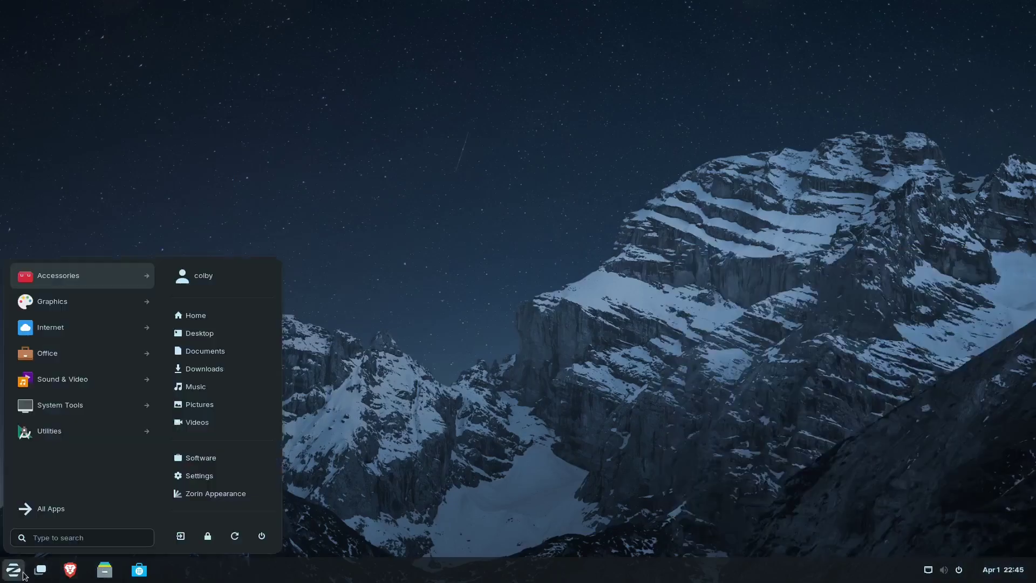
{"action": "left_click", "coordinate": [46, 354]}
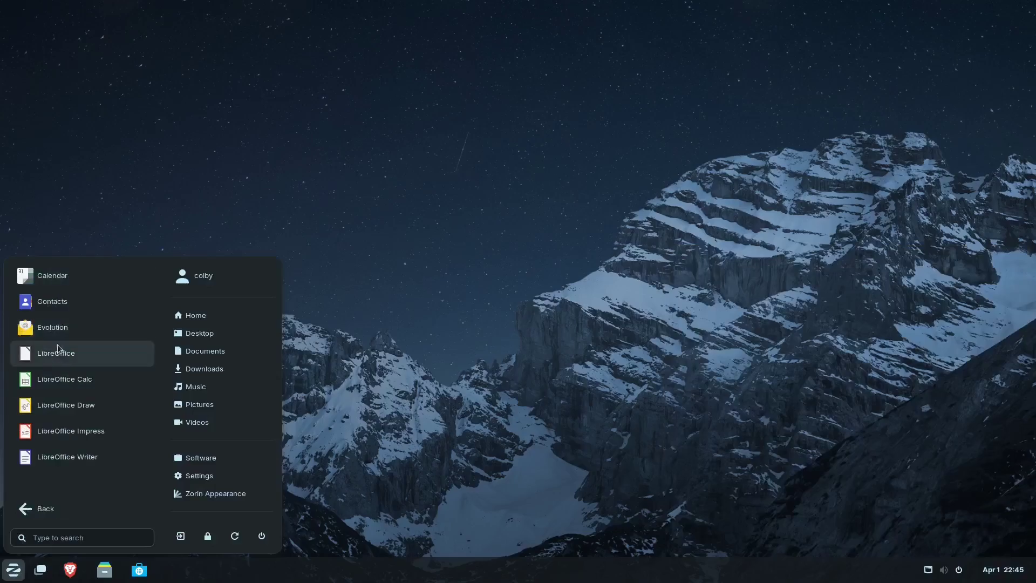
{"action": "left_click", "coordinate": [539, 384]}
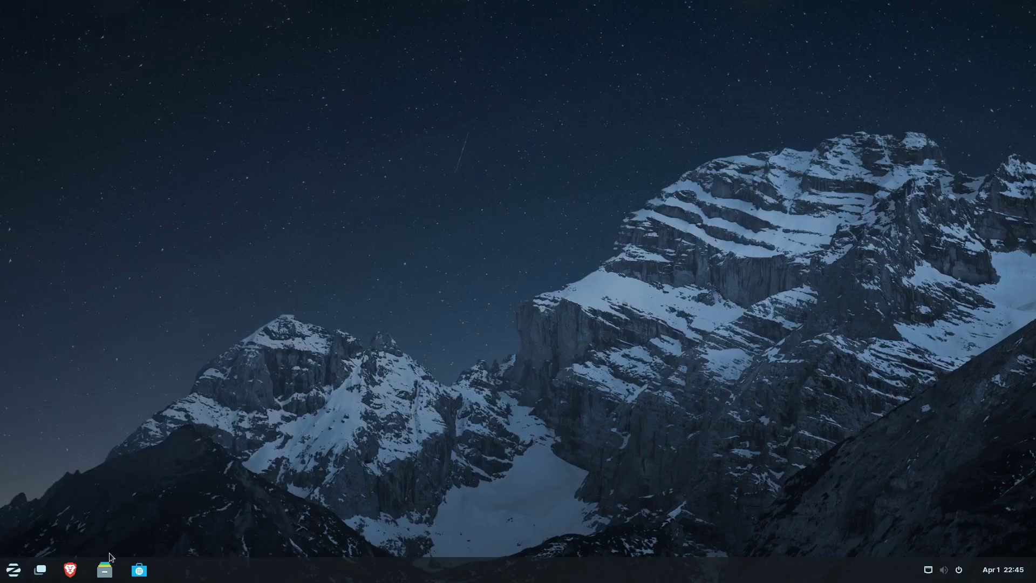
- Open Files at the Home folder, move it right, and close it
{"action": "left_click", "coordinate": [106, 573]}
{"action": "left_click_drag", "start_coordinate": [193, 33], "coordinate": [296, 195]}
{"action": "left_click", "coordinate": [592, 187]}
- Browse the app menu's Internet category and dismiss the menu
{"action": "left_click", "coordinate": [22, 576]}
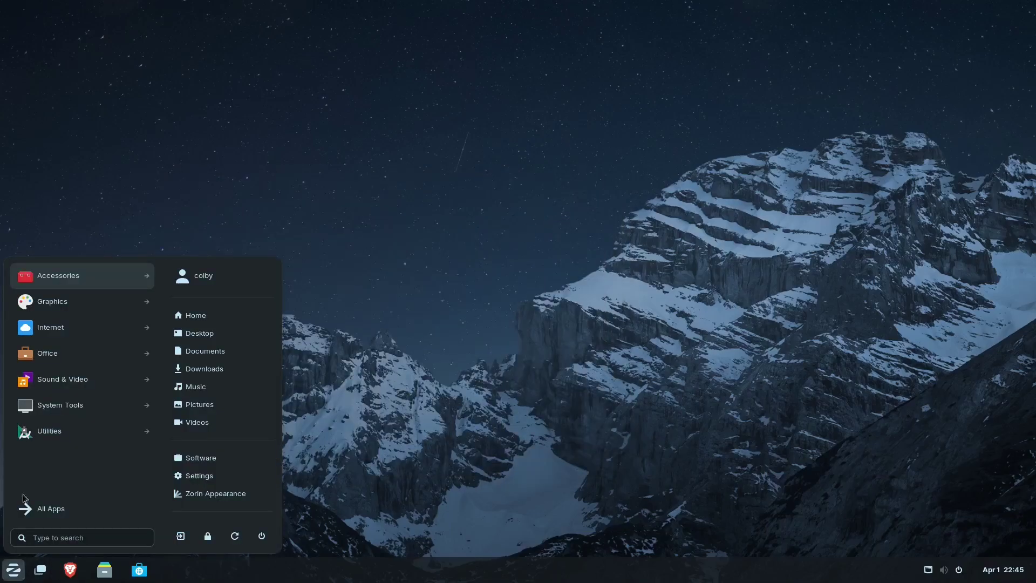
{"action": "left_click", "coordinate": [83, 327]}
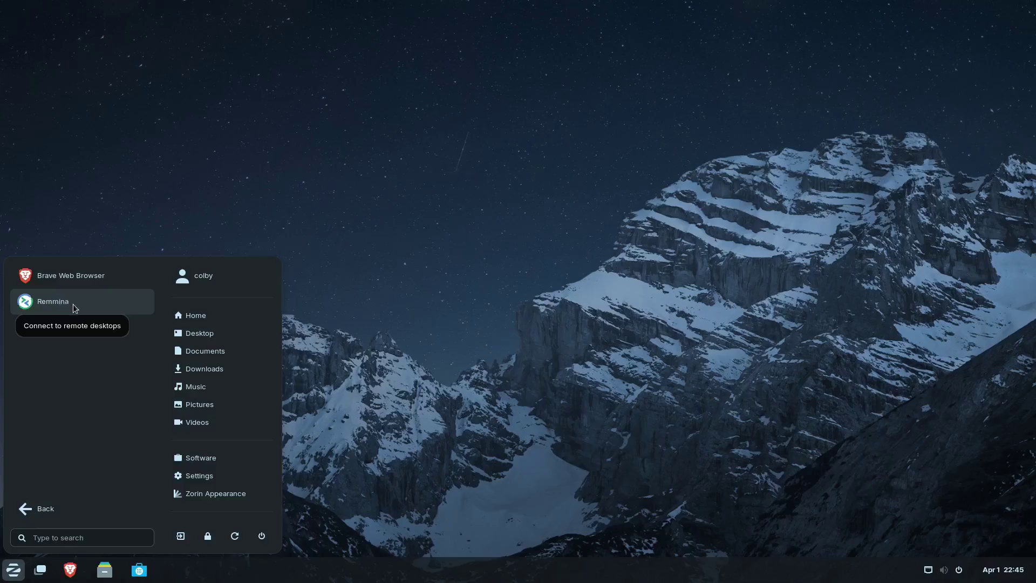
{"action": "left_click", "coordinate": [244, 369]}
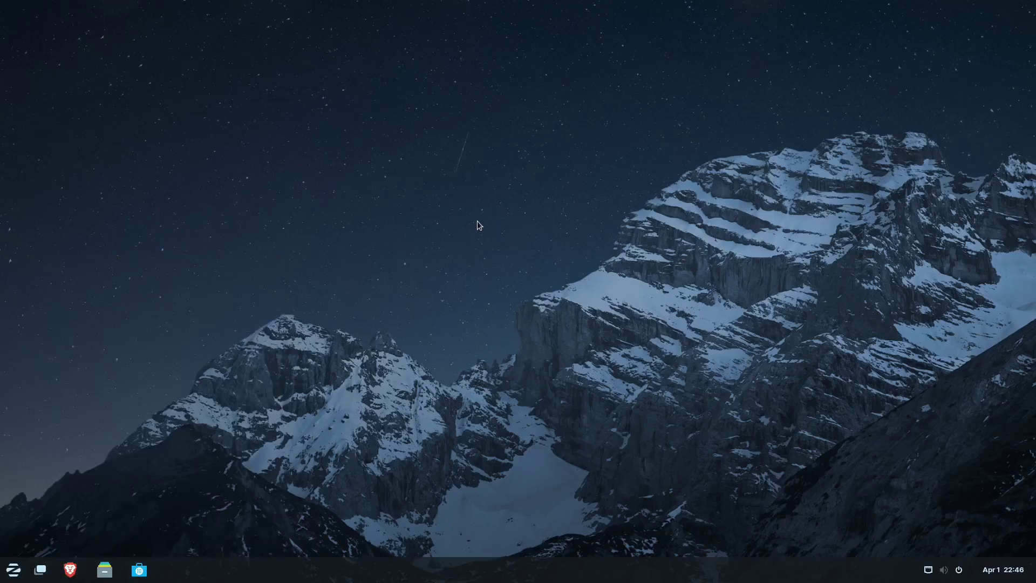
{"action": "left_click", "coordinate": [1023, 576]}
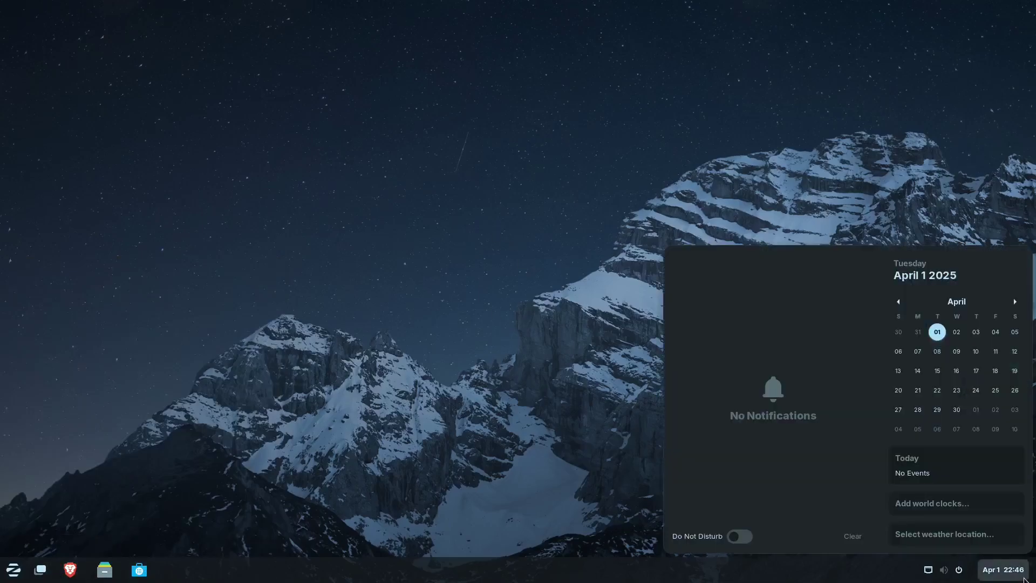
{"action": "left_click", "coordinate": [1024, 579]}
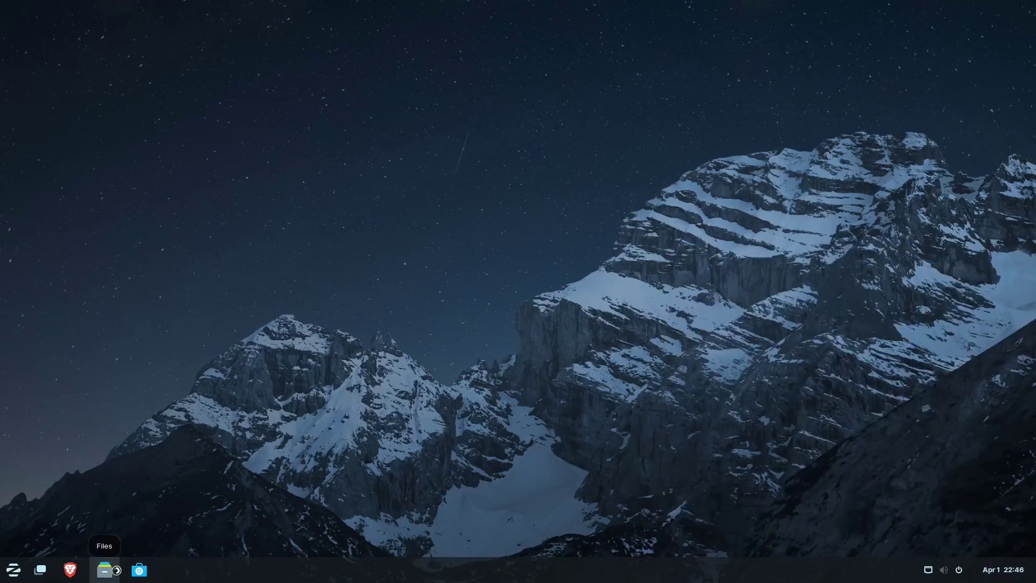
{"action": "left_click", "coordinate": [104, 570]}
{"action": "double_click", "coordinate": [286, 76]}
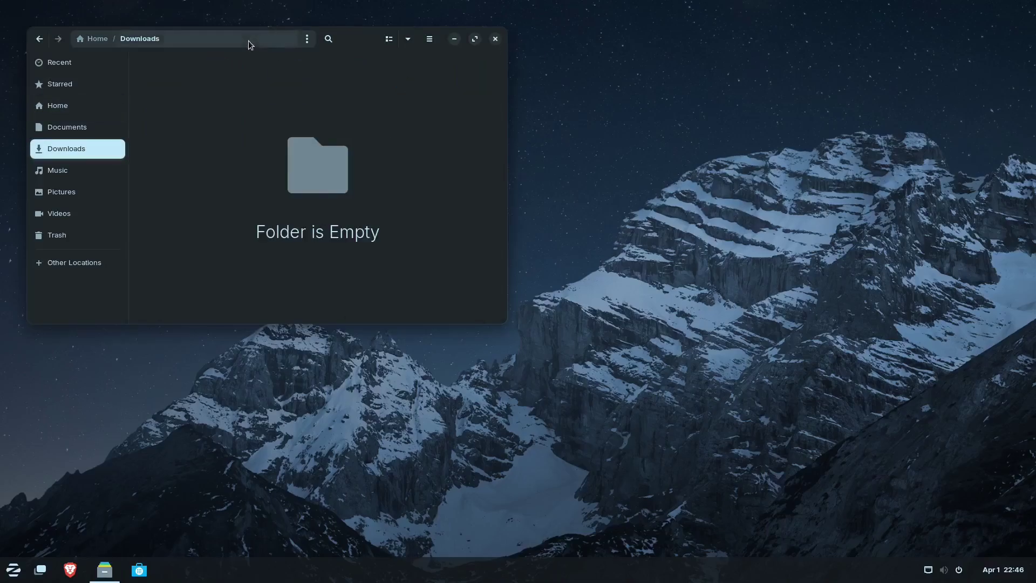
{"action": "left_click_drag", "start_coordinate": [248, 41], "coordinate": [351, 181]}
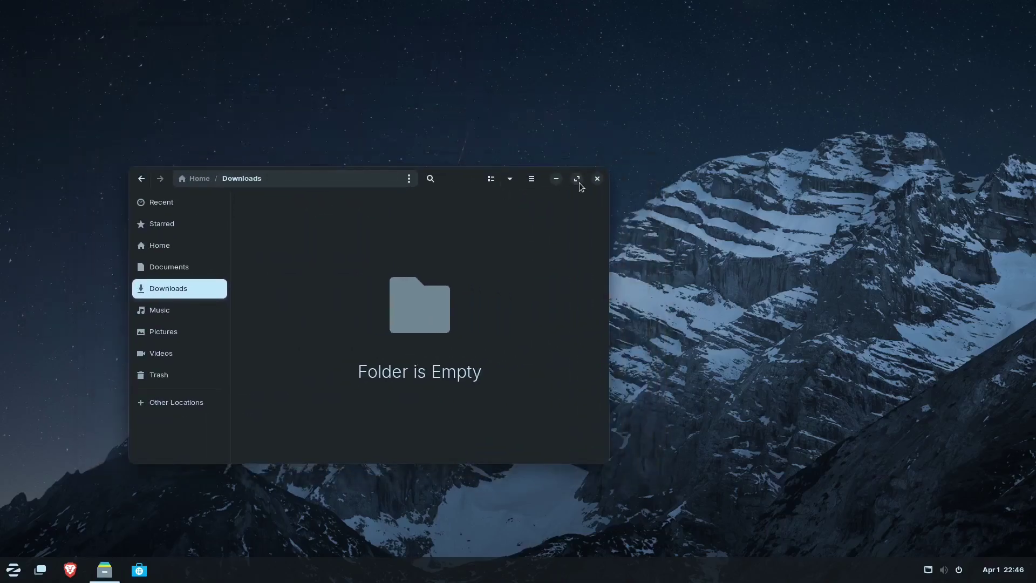
{"action": "left_click", "coordinate": [597, 179]}
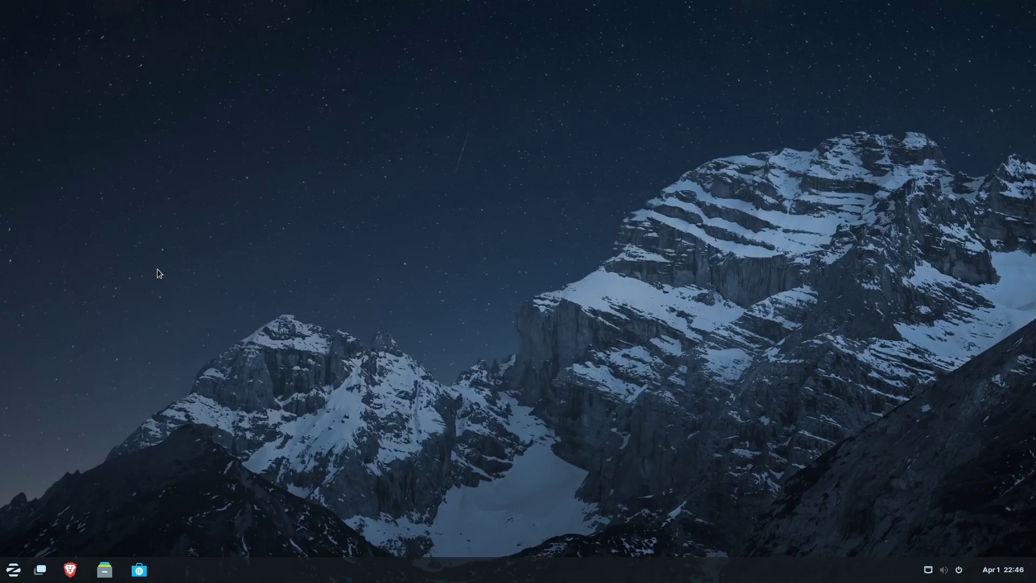